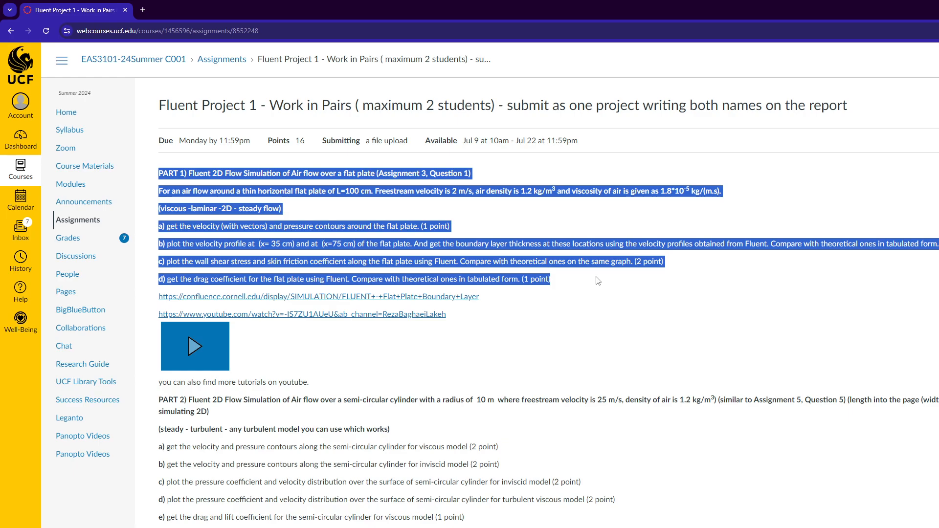
# Launch Workbench 2024 R2 and add a Fluid Flow (Fluent) analysis system to the project schematic
pyautogui.click(598, 281)
pyautogui.press('super+d')
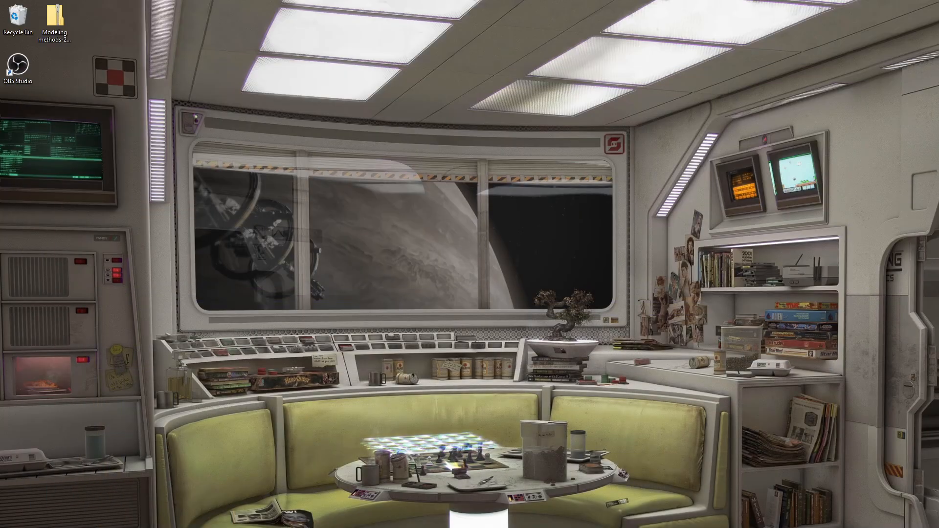
pyautogui.press('super+s')
pyautogui.write('wor')
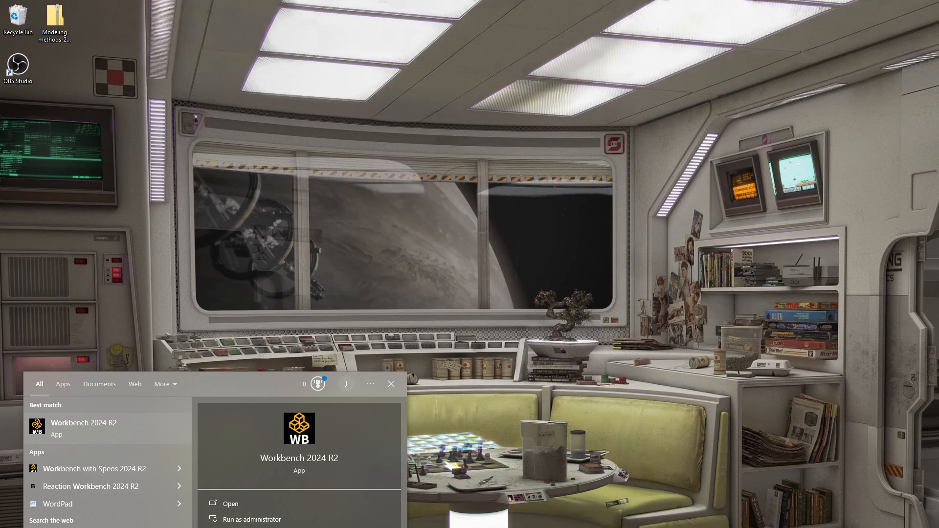
pyautogui.press('Return')
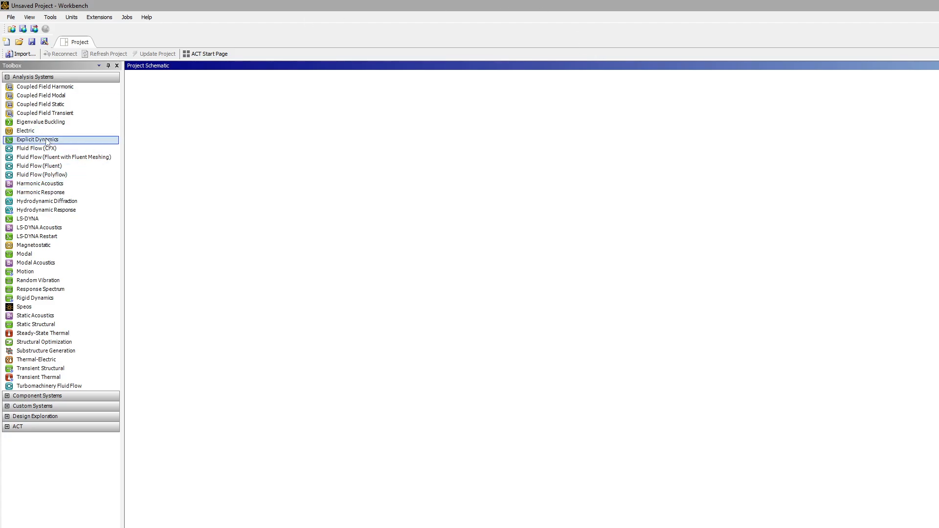
pyautogui.moveTo(49, 167); pyautogui.dragTo(334, 171)
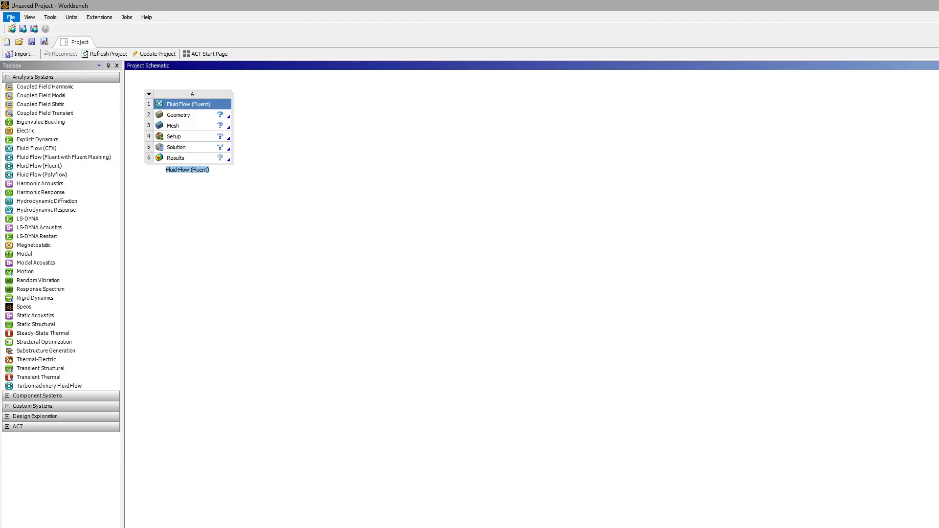
# Try to save the project as FlatPlateTutorial in the Aerodynamics folder
pyautogui.click(11, 17)
pyautogui.click(46, 61)
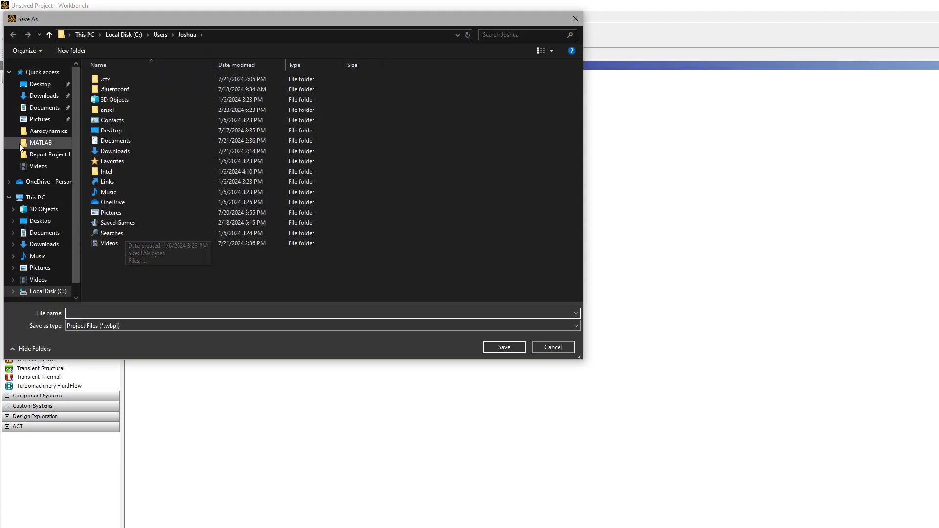
pyautogui.click(126, 314)
pyautogui.write('Flate')
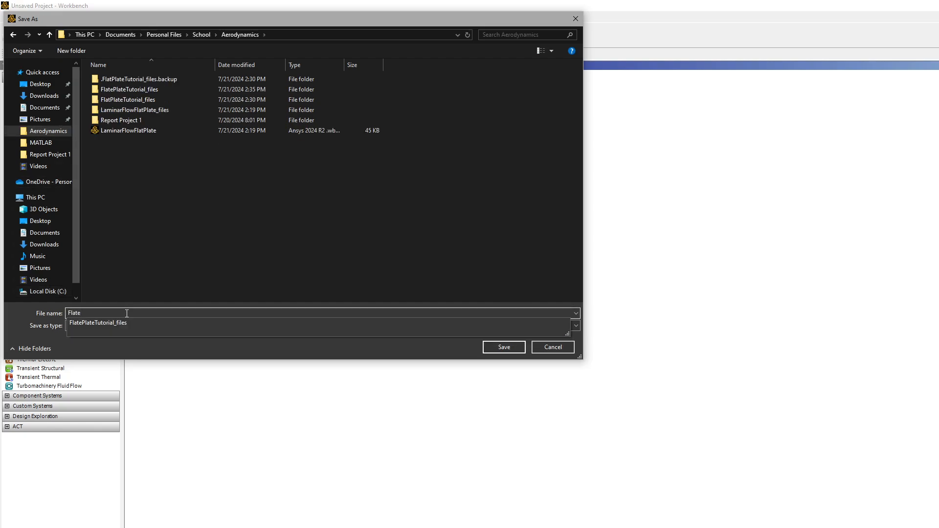
pyautogui.press('BackSpace')
pyautogui.write('P')
pyautogui.write('lateTutorial')
pyautogui.press('Return')
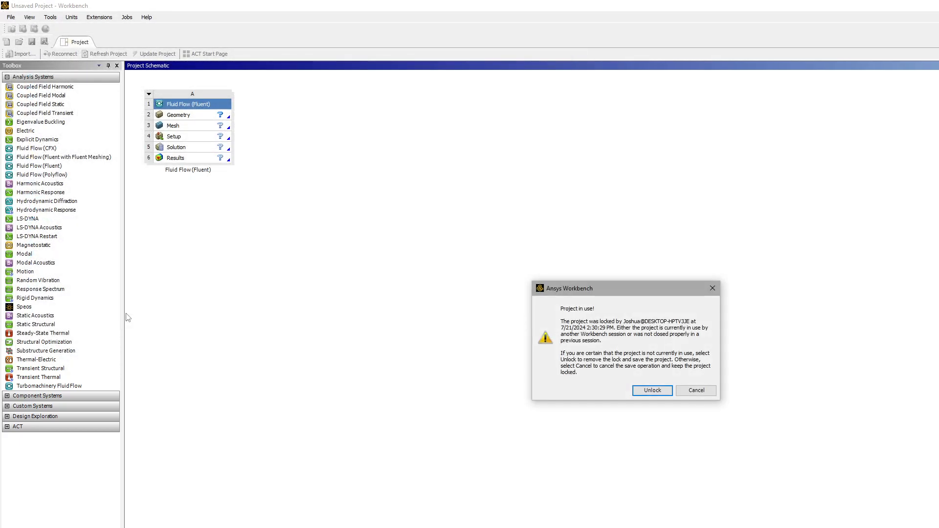
pyautogui.click(668, 394)
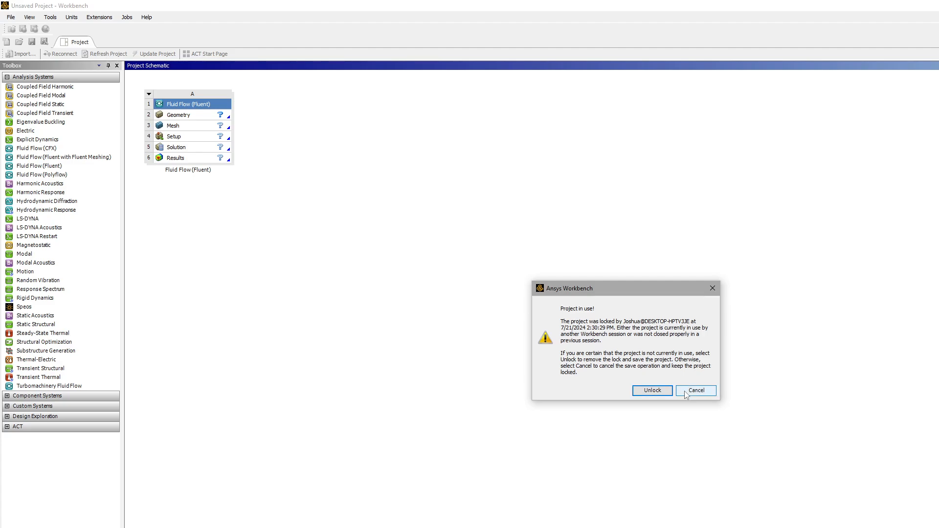
# Save the project as FlatePlate in the Aerodynamics folder
pyautogui.click(14, 20)
pyautogui.click(40, 49)
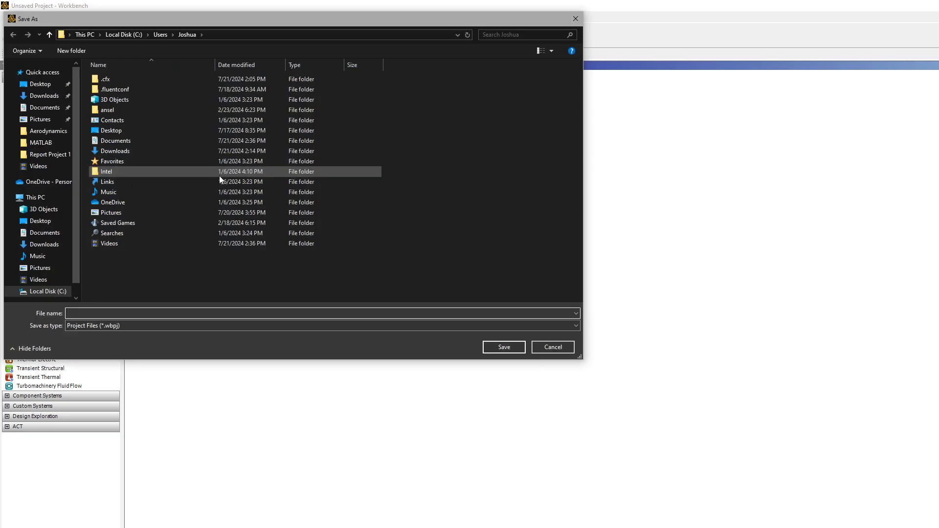
pyautogui.click(48, 131)
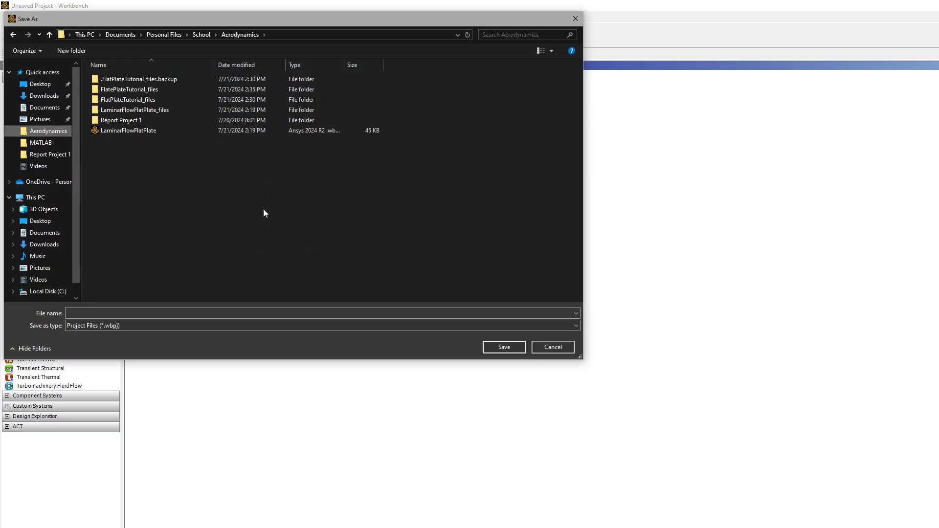
pyautogui.click(234, 315)
pyautogui.write('F')
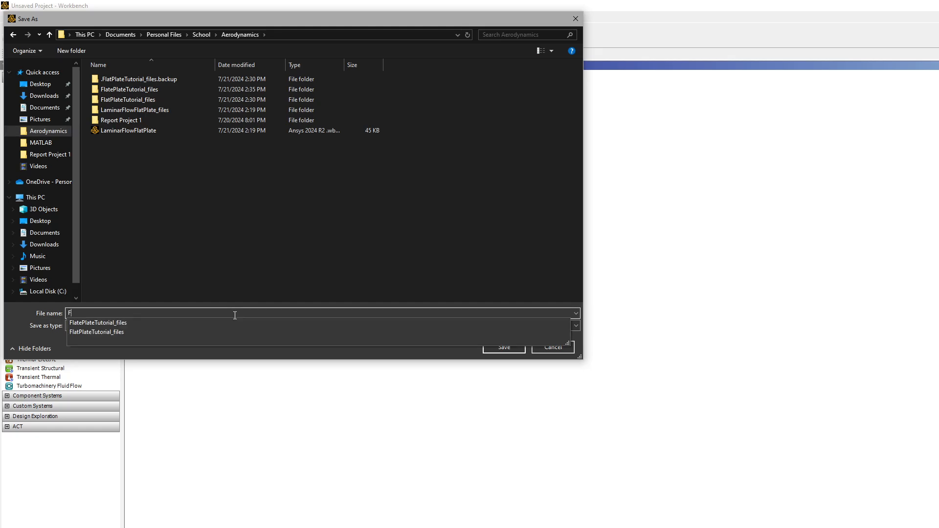
pyautogui.write('latPlate')
pyautogui.press('Return')
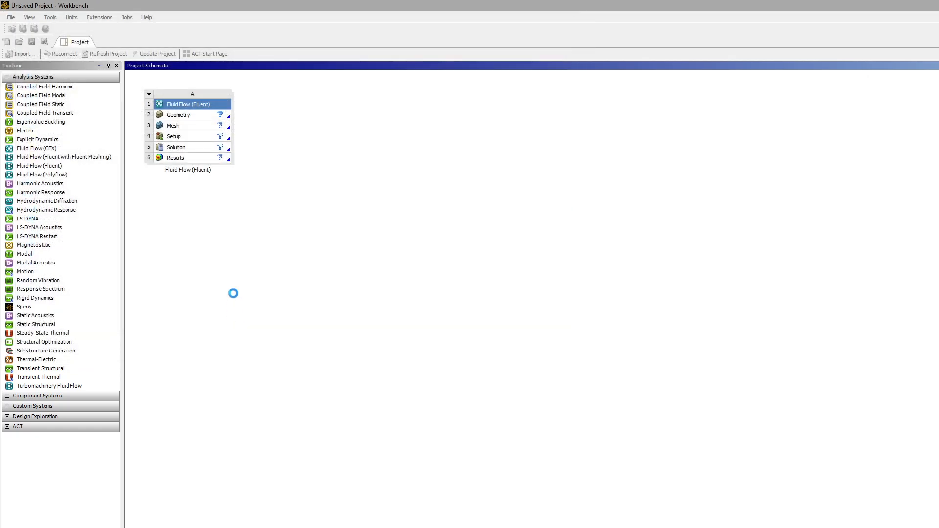
# Create a new DesignModeler geometry for the Fluid Flow (Fluent) system's Geometry cell
pyautogui.click(201, 115)
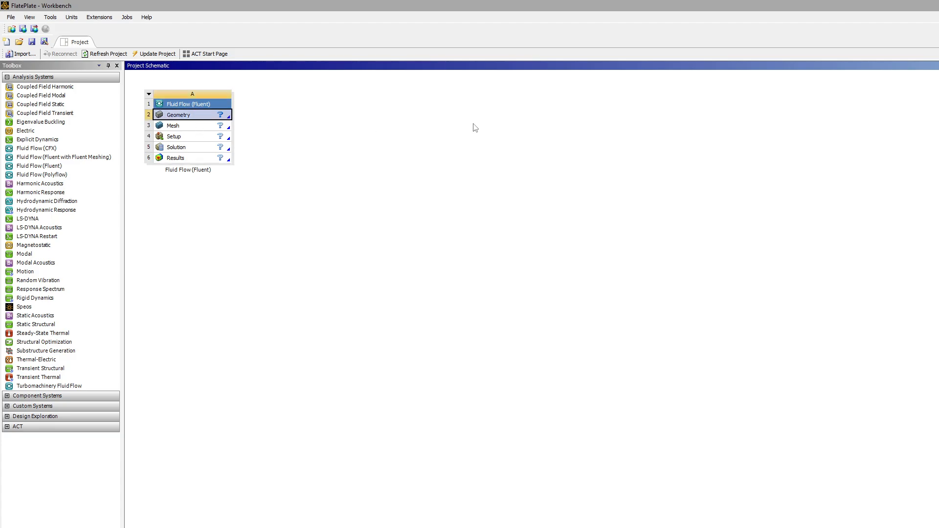
pyautogui.rightClick(186, 118)
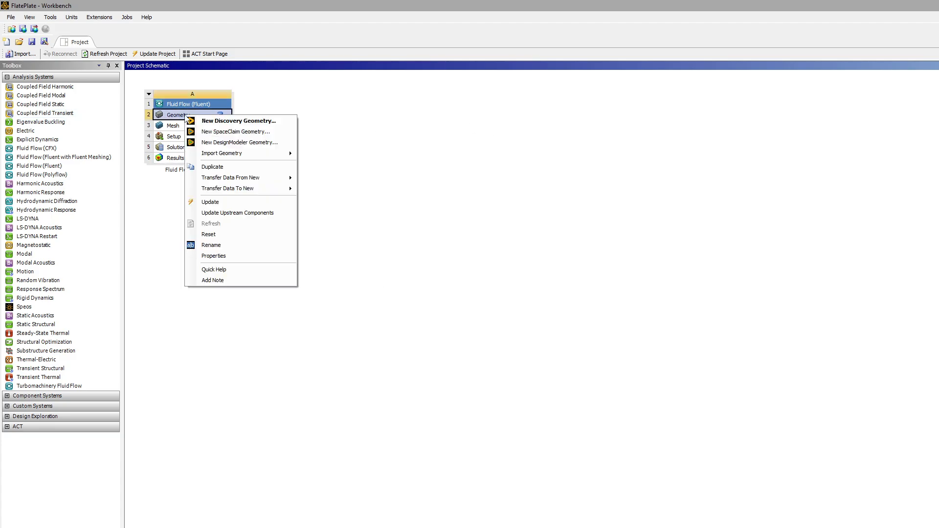
pyautogui.click(227, 142)
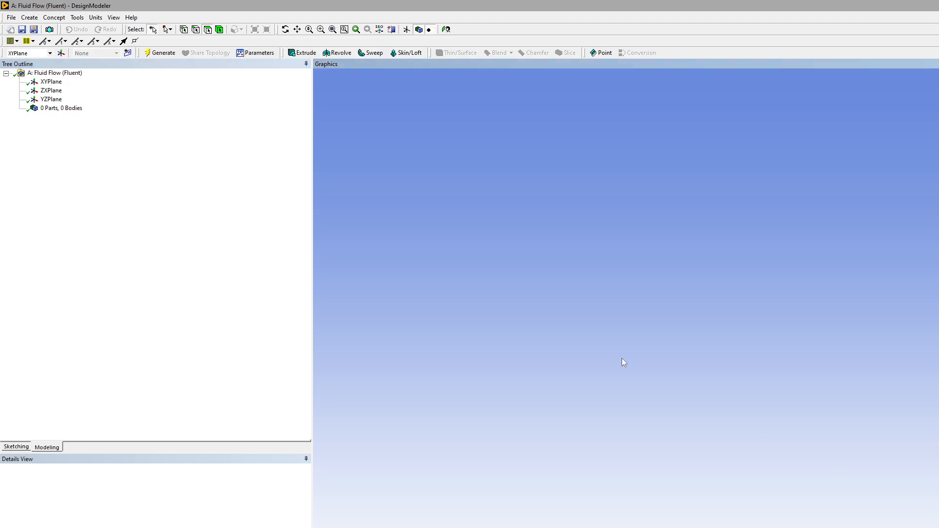
# Show the sketching grid in 2D and enable snapping to it on the XY plane
pyautogui.click(21, 449)
pyautogui.click(119, 435)
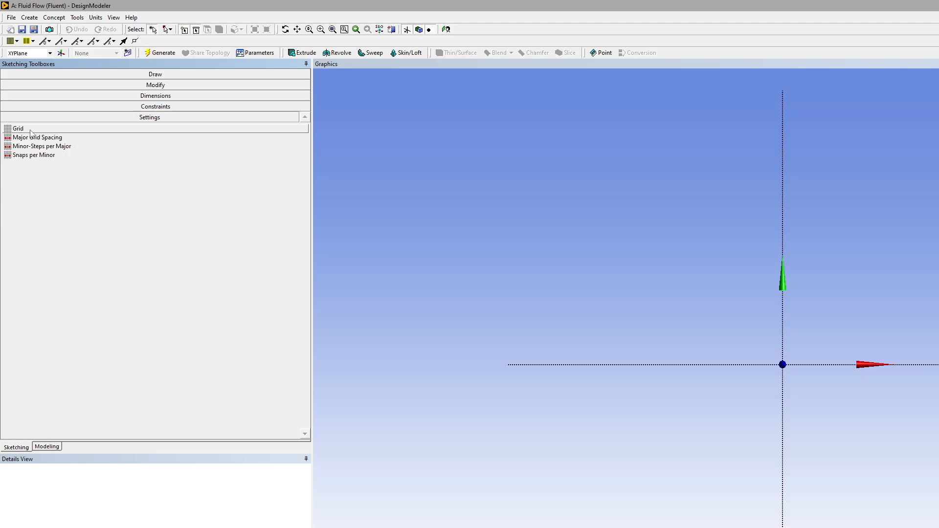
pyautogui.click(30, 129)
pyautogui.click(280, 128)
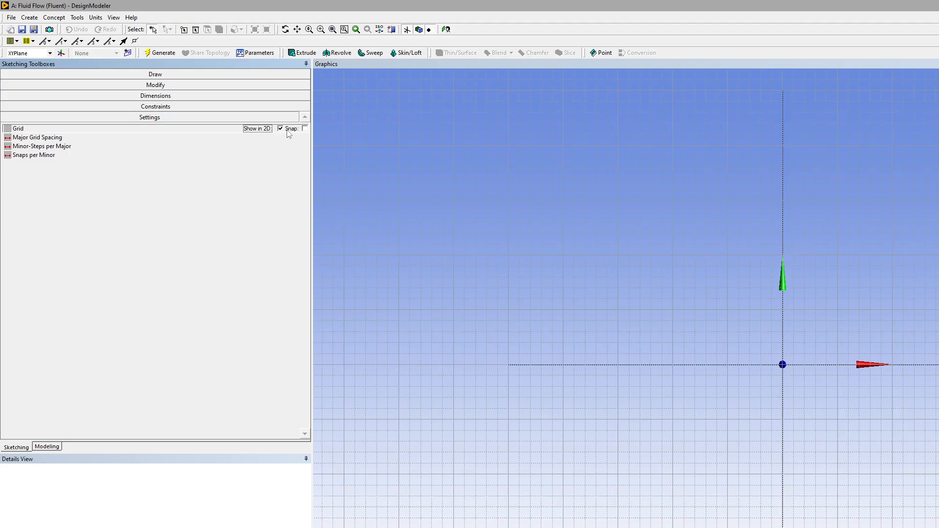
pyautogui.click(305, 128)
# Sketch a rectangle about 27 m wide and 12 m high on the XY plane, with its lower-left corner at the origin
pyautogui.click(20, 449)
pyautogui.click(59, 74)
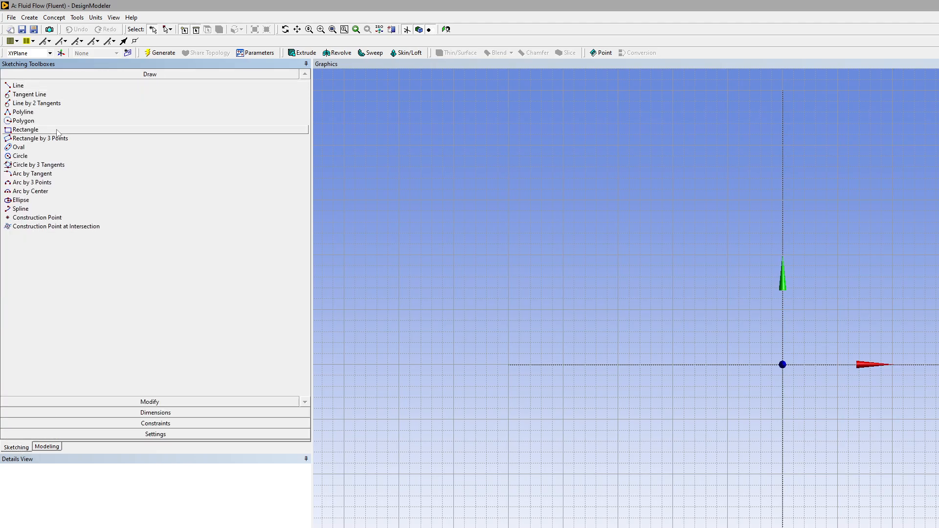
pyautogui.click(57, 130)
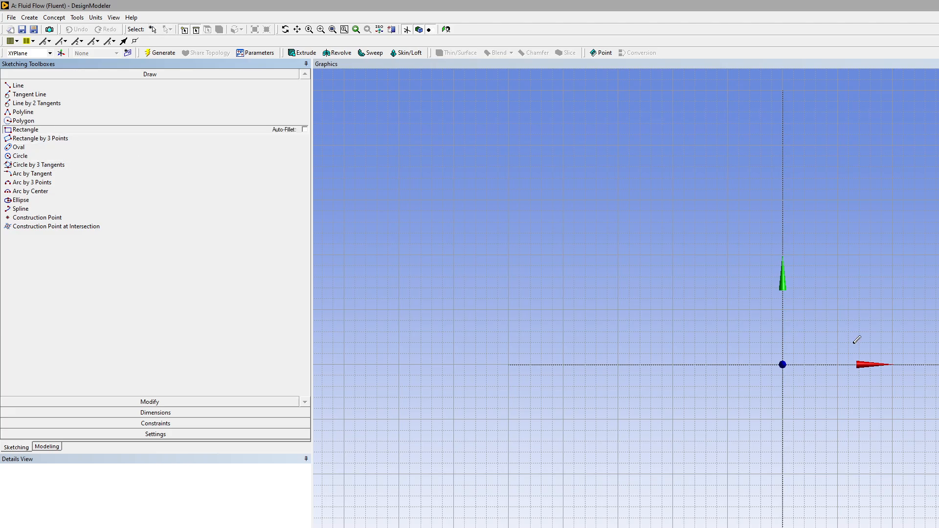
pyautogui.click(782, 364)
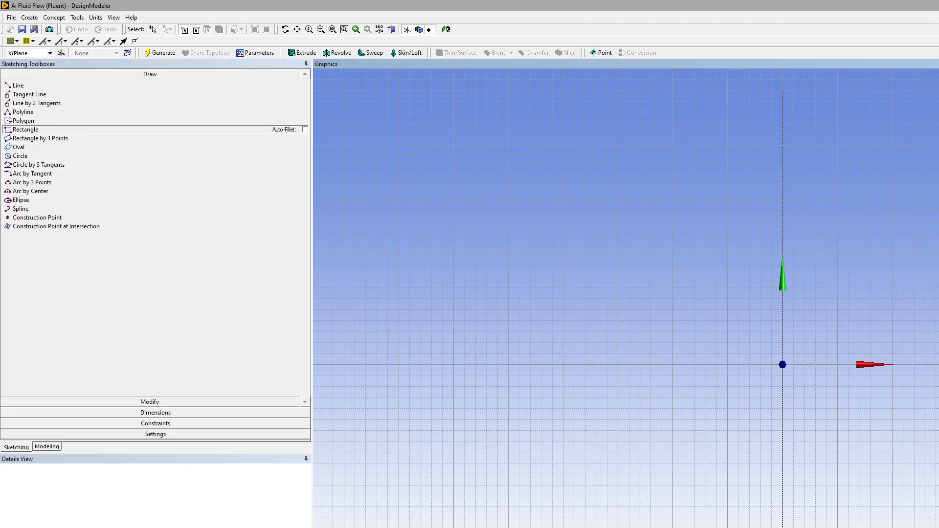
pyautogui.click(937, 233)
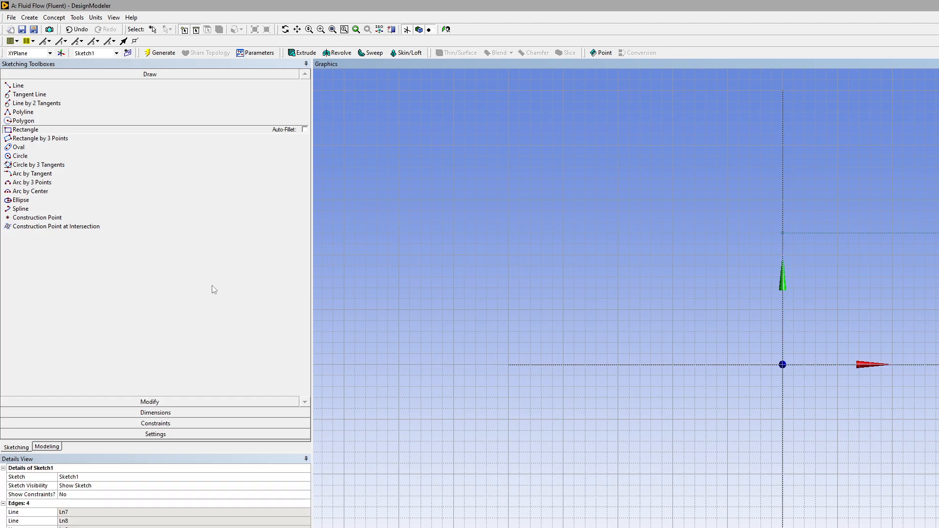
# Add a general dimension to the rectangle's upper edge and set its length to 1 m
pyautogui.click(156, 412)
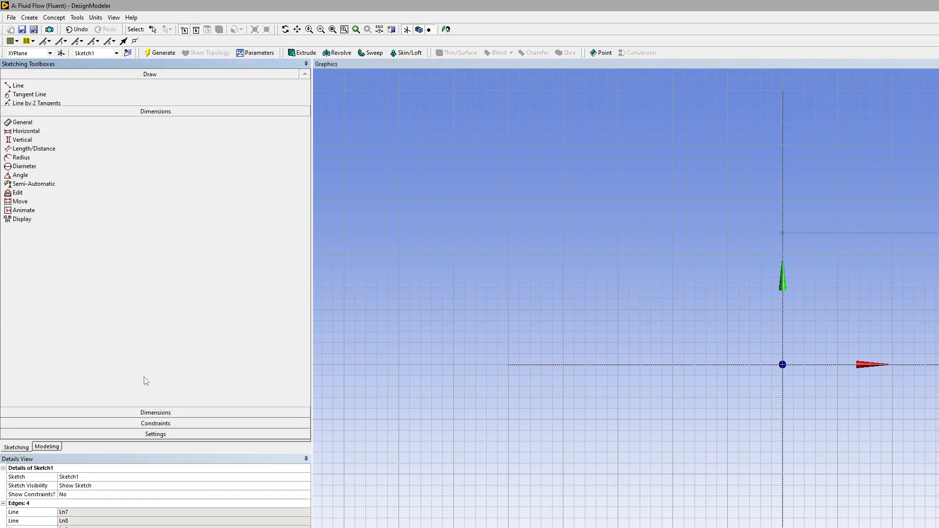
pyautogui.click(22, 108)
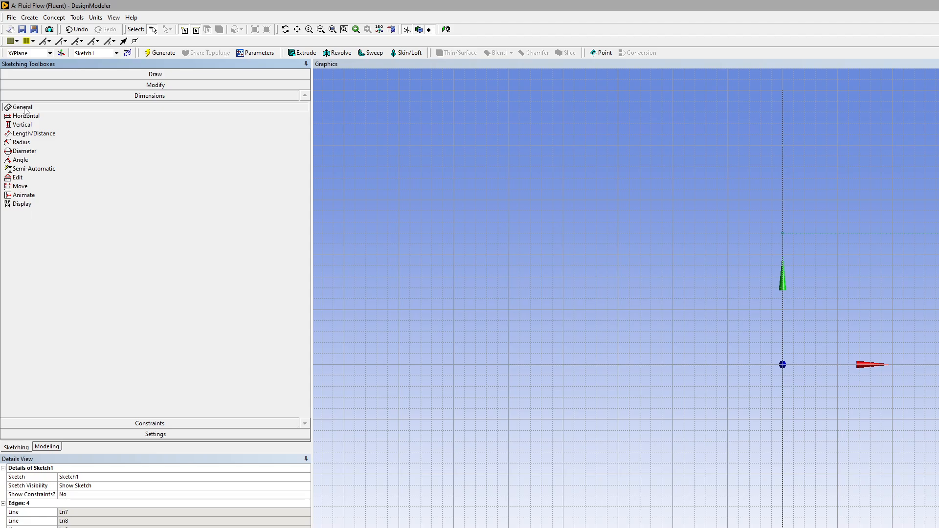
pyautogui.click(896, 233)
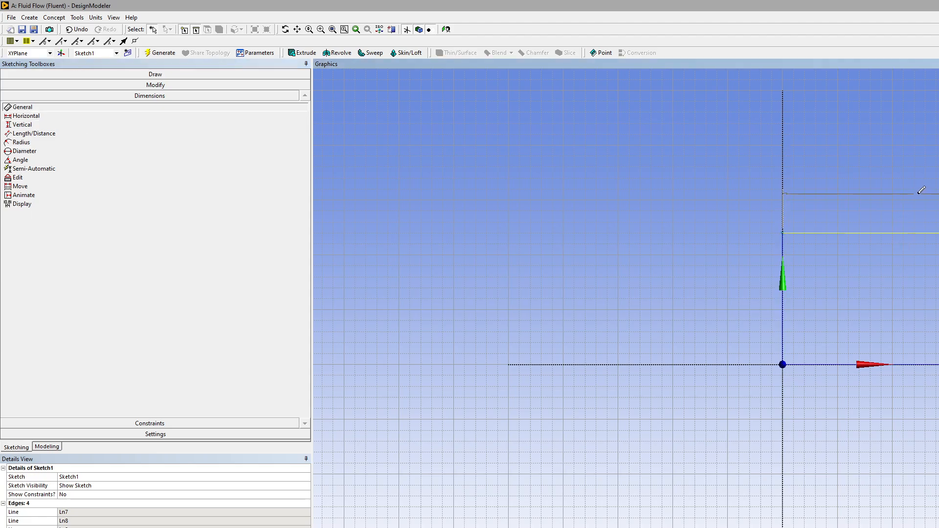
pyautogui.click(909, 194)
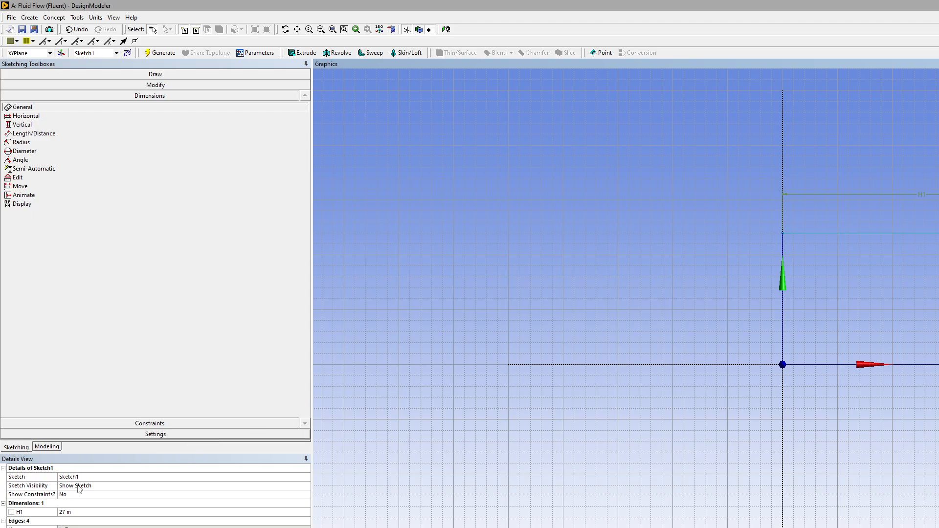
pyautogui.click(76, 512)
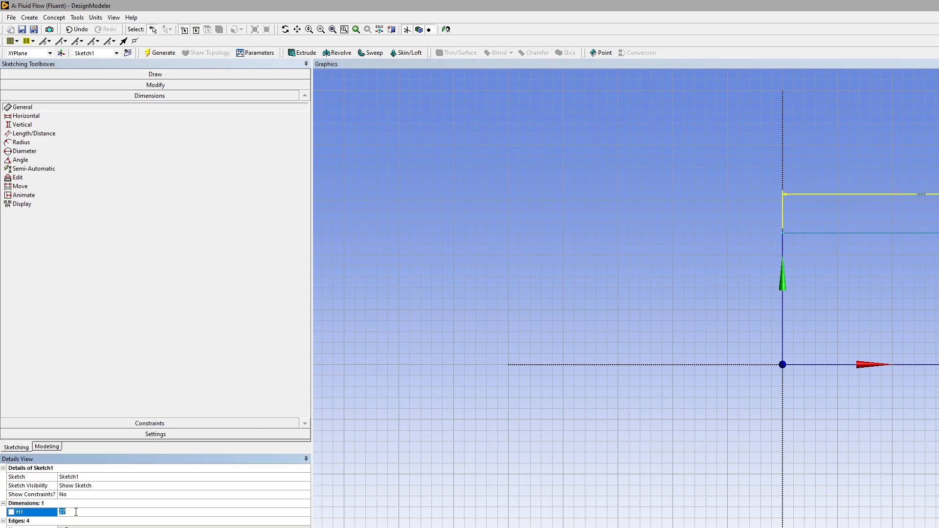
pyautogui.write('1')
pyautogui.press('Return')
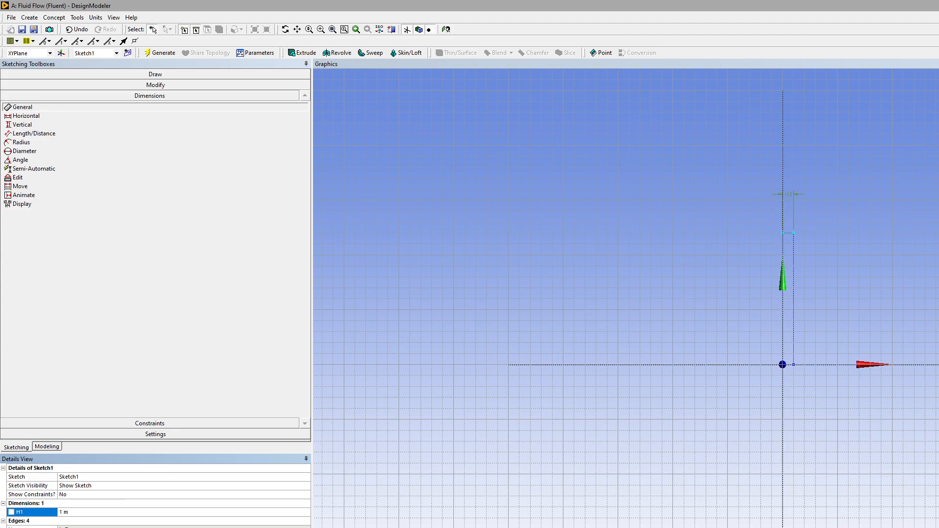
# Add a general dimension to the rectangle's left edge and set its height to 0.5 m
pyautogui.click(32, 107)
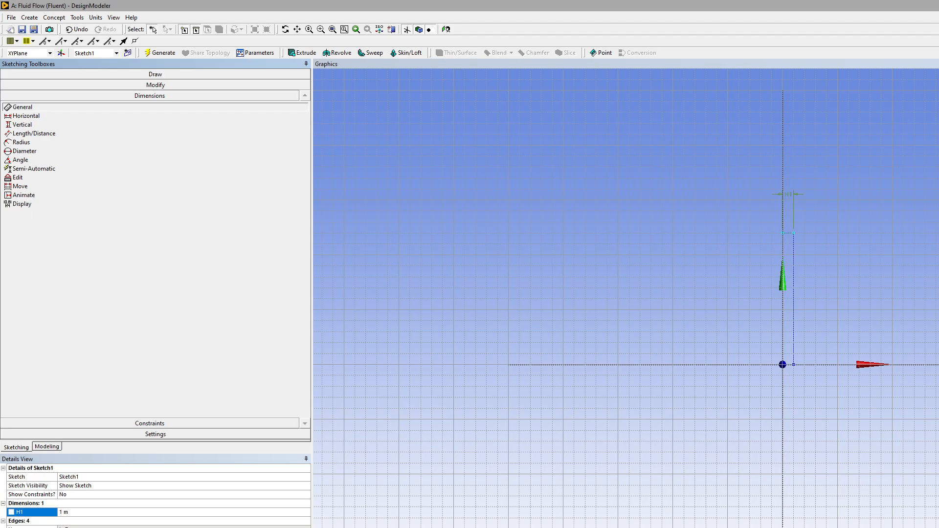
pyautogui.click(784, 318)
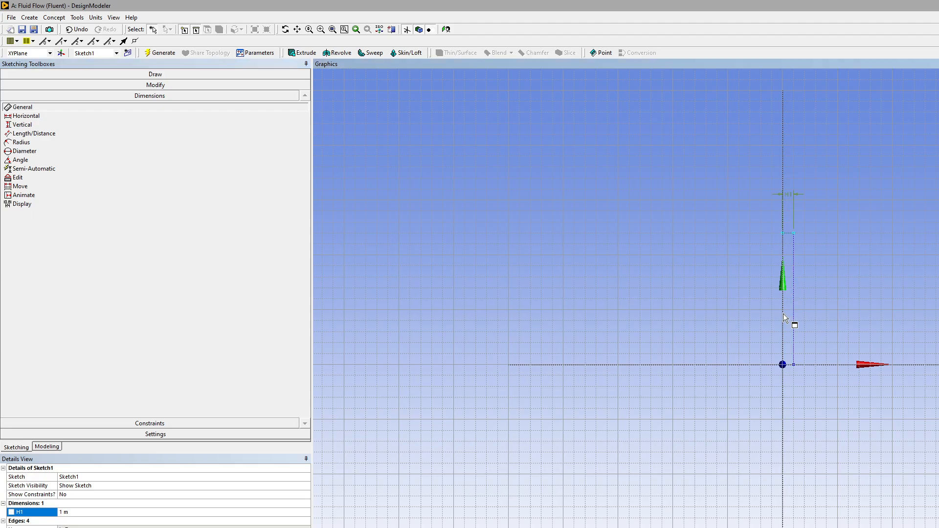
pyautogui.click(713, 308)
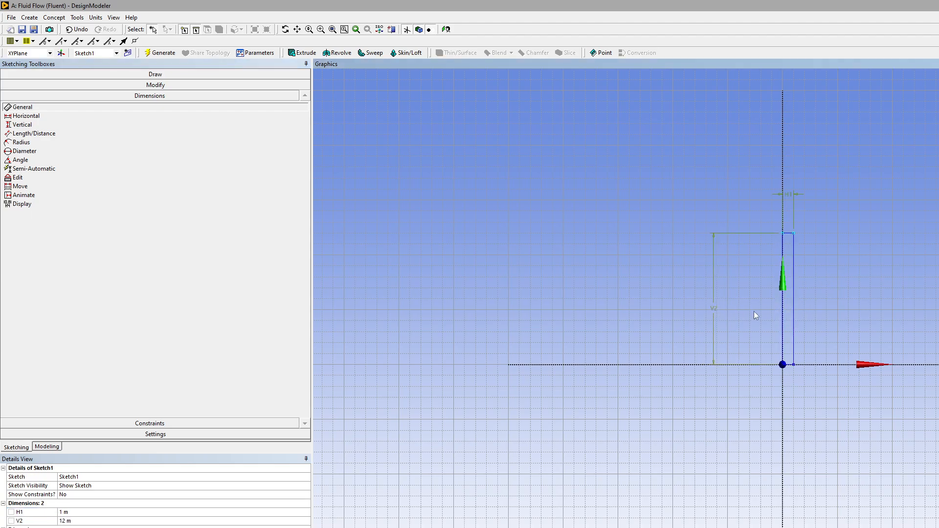
pyautogui.click(77, 521)
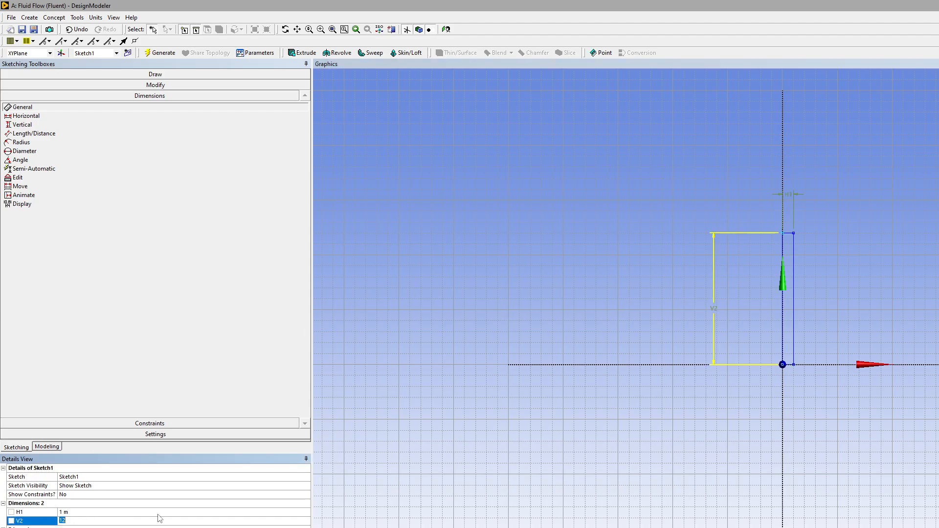
pyautogui.write('0.5')
pyautogui.press('Return')
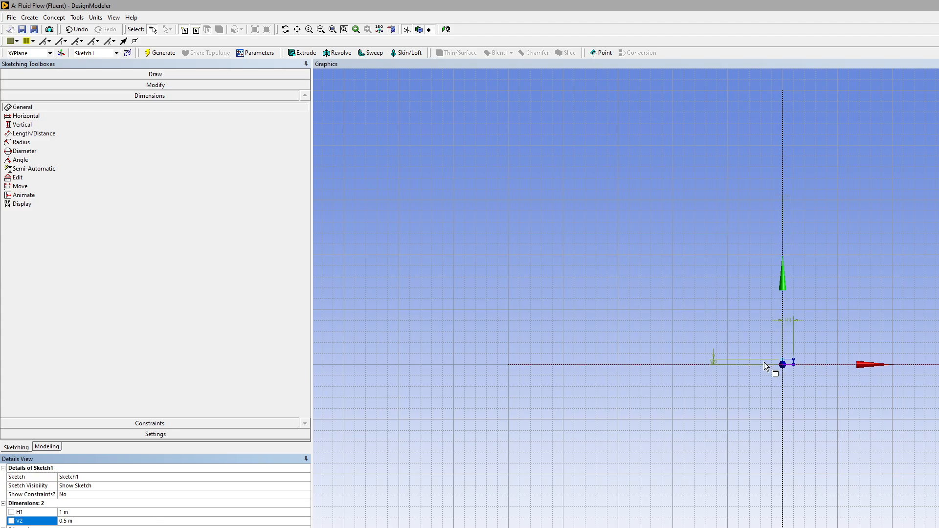
# Create a surface from Sketch1 on the XY plane with the Add Material operation and generate it
pyautogui.moveTo(780, 357); pyautogui.dragTo(801, 378, button='right')
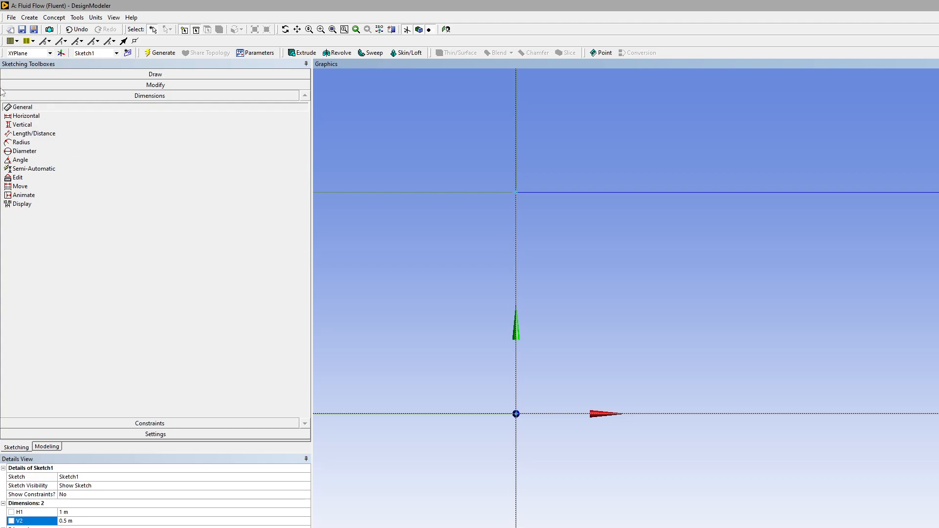
pyautogui.click(63, 21)
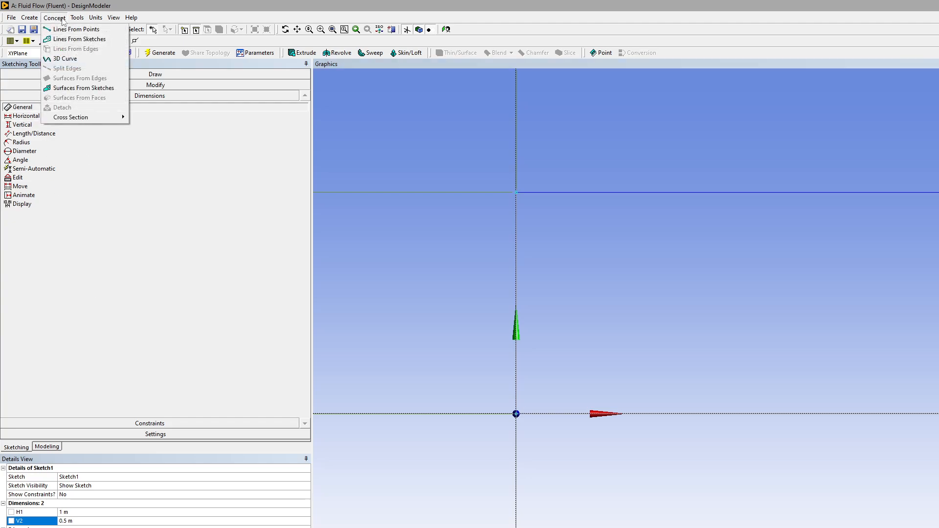
pyautogui.click(112, 91)
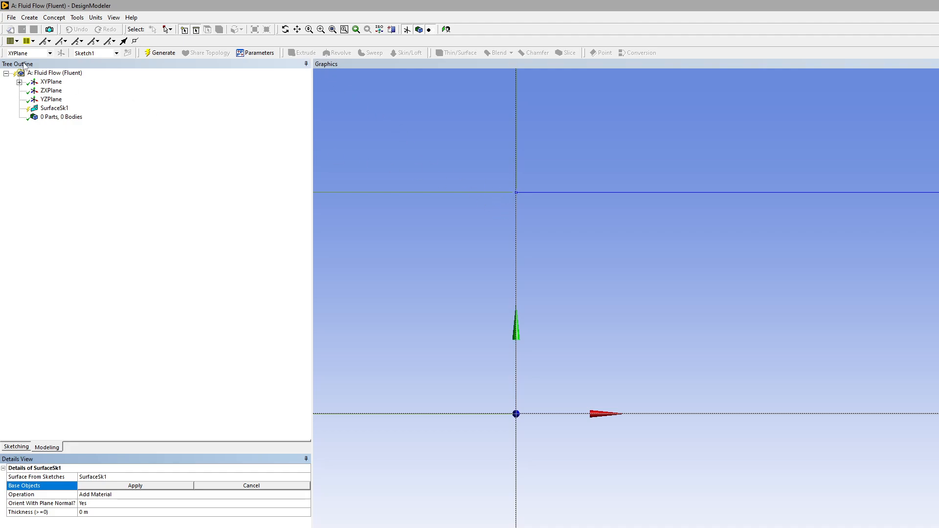
pyautogui.click(20, 82)
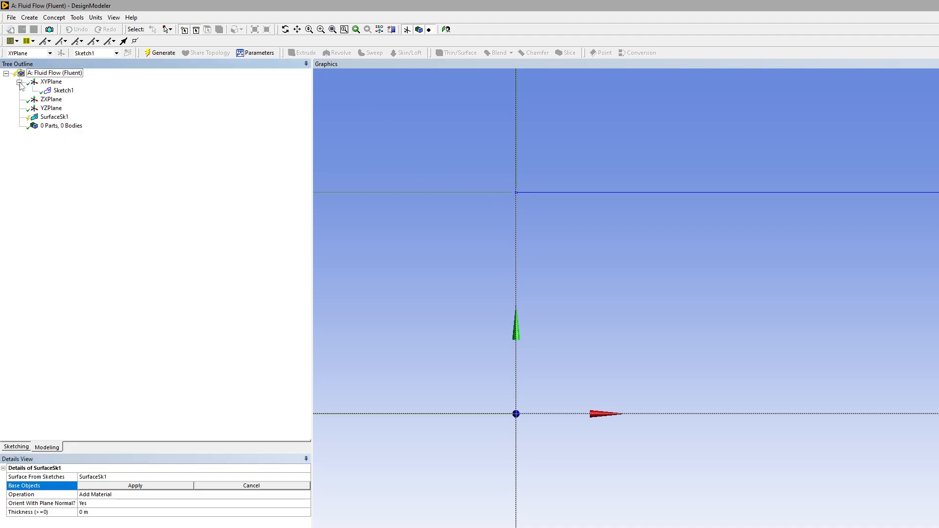
pyautogui.click(62, 92)
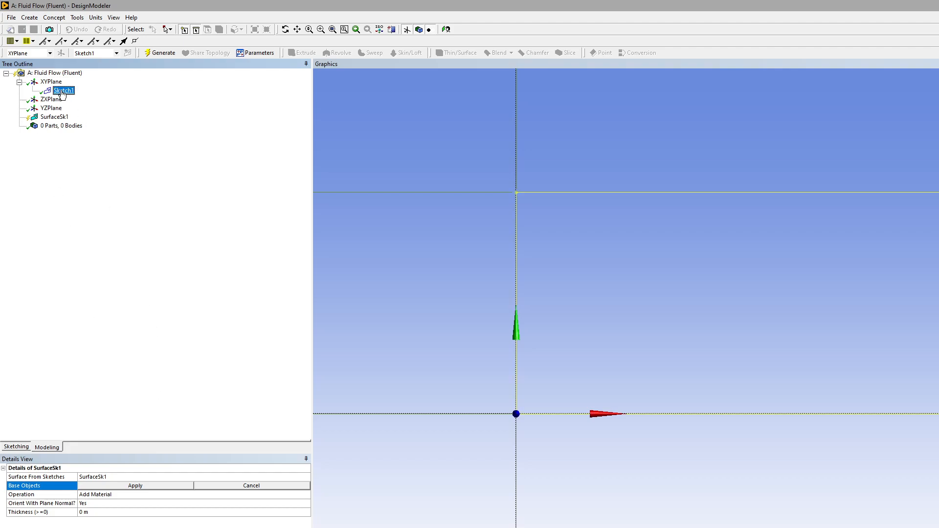
pyautogui.click(146, 486)
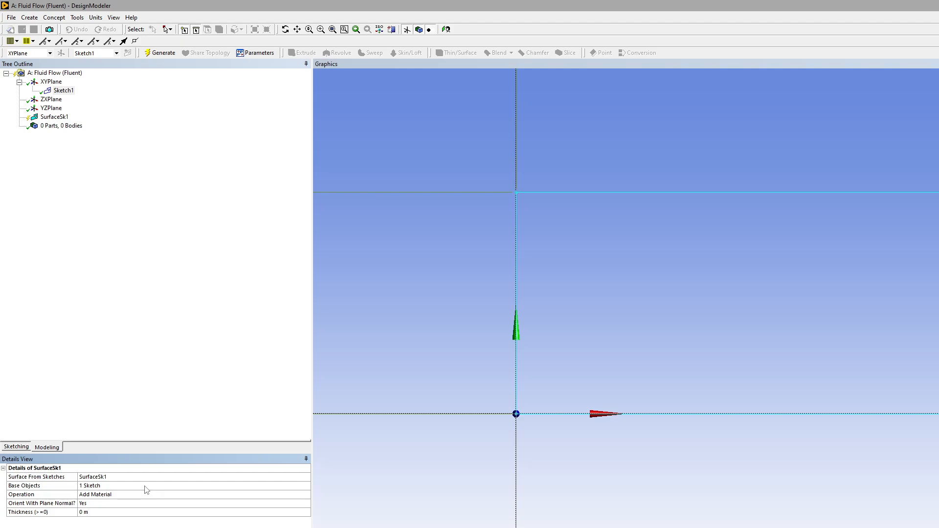
pyautogui.click(158, 54)
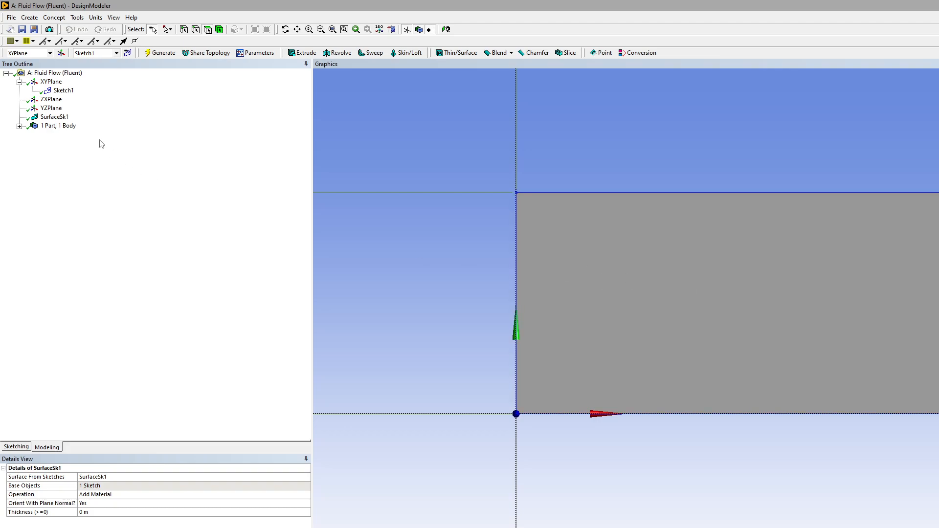
# Save the geometry, switch to Workbench and open the Mesh cell of the Fluid Flow (Fluent) system
pyautogui.click(22, 30)
pyautogui.hotkey('alt', 'Tab')
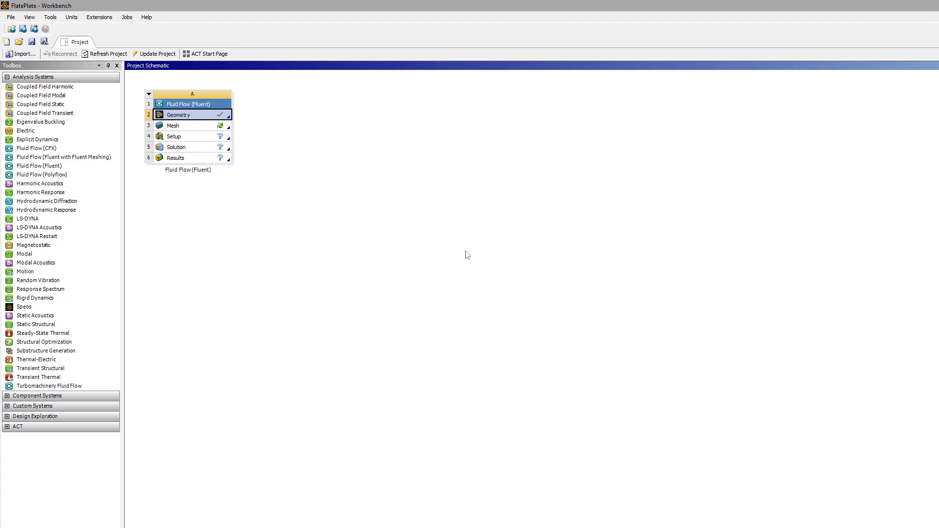
pyautogui.click(212, 128)
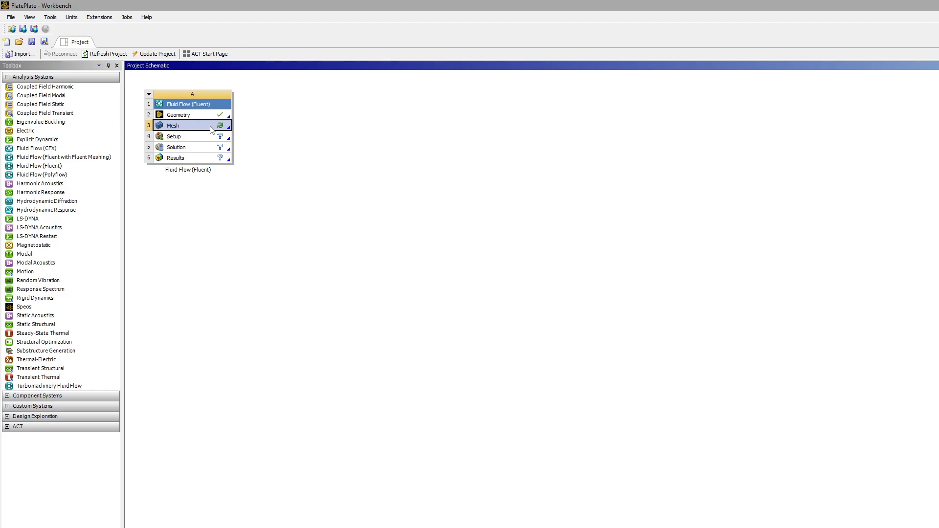
pyautogui.doubleClick(211, 128)
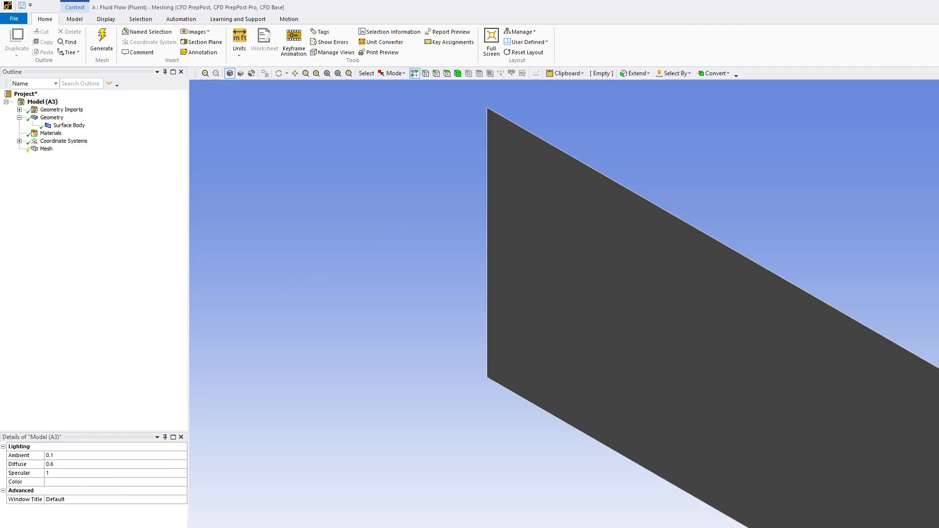
# View the plate domain face-on and generate a mesh with the default settings
pyautogui.press('KP_1')
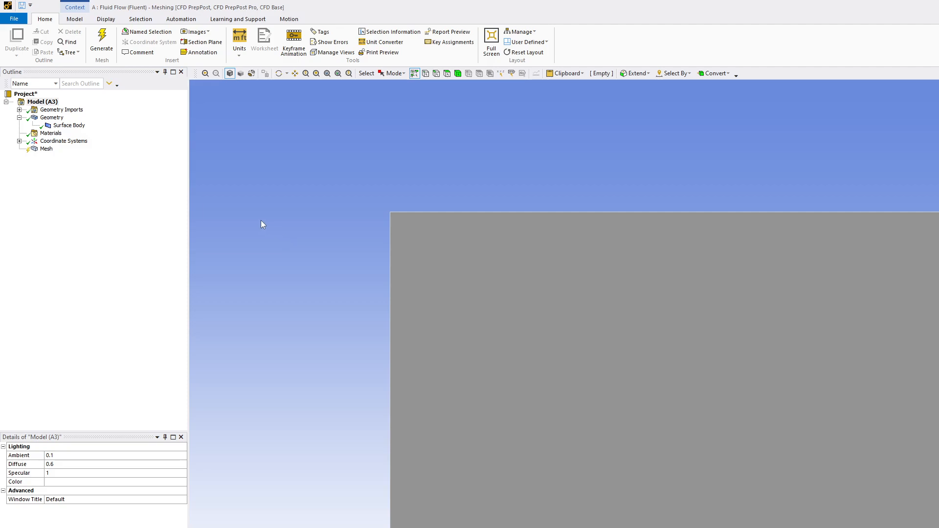
pyautogui.click(47, 150)
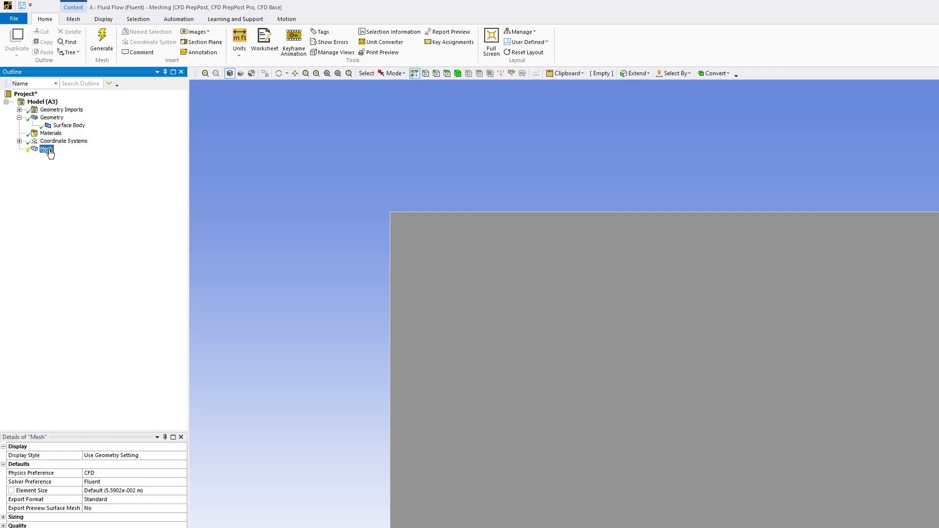
pyautogui.click(109, 42)
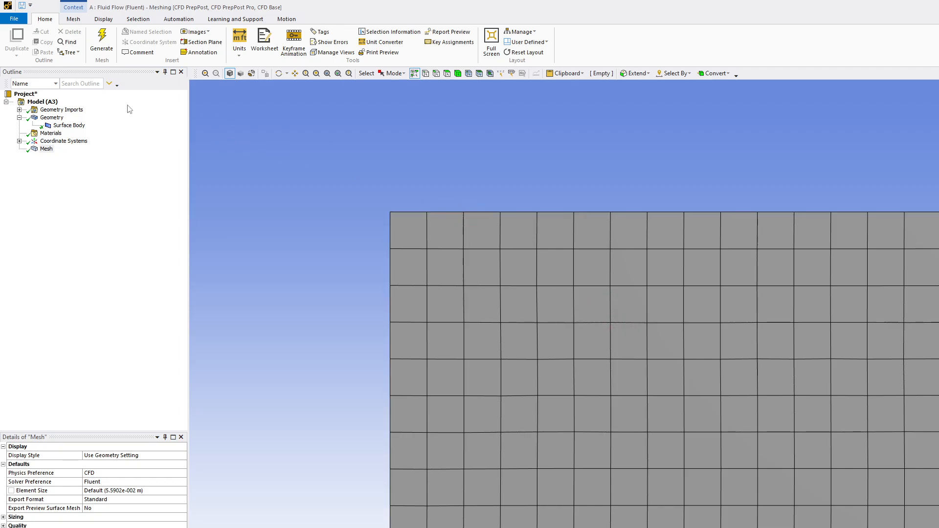
# Add mapped face meshing to the rectangular face and regenerate the mesh
pyautogui.click(47, 149)
pyautogui.rightClick(46, 152)
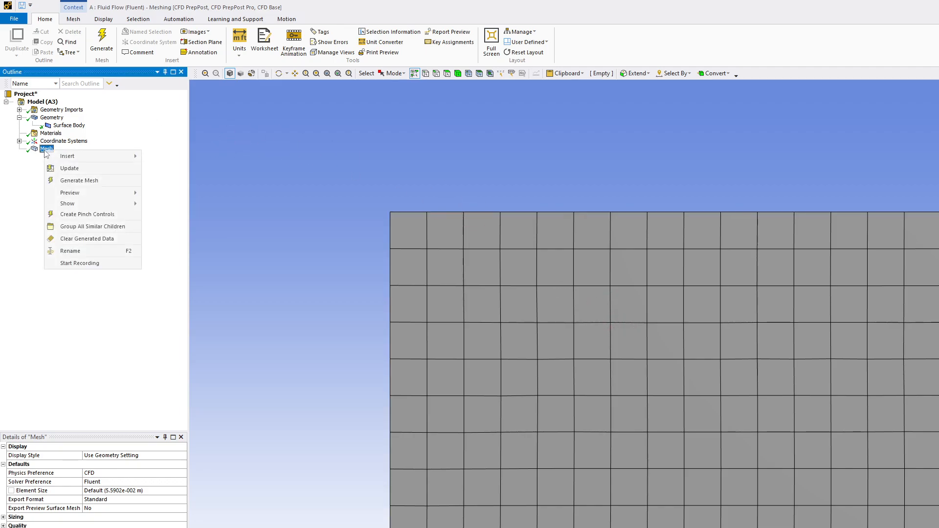
pyautogui.moveTo(51, 156)
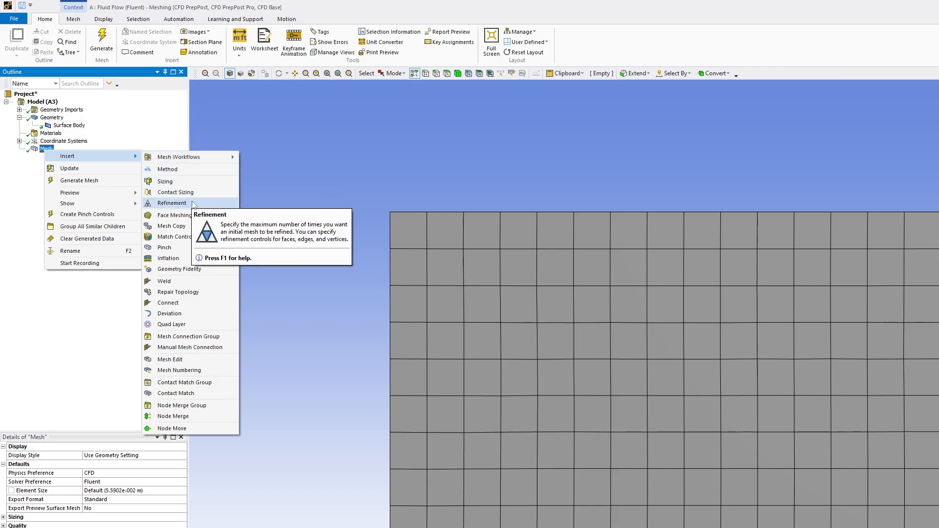
pyautogui.click(193, 217)
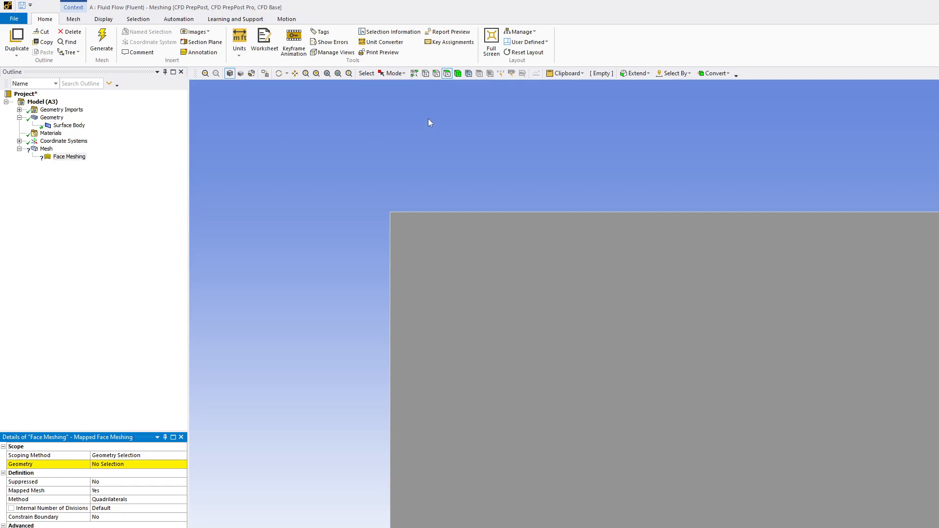
pyautogui.click(447, 74)
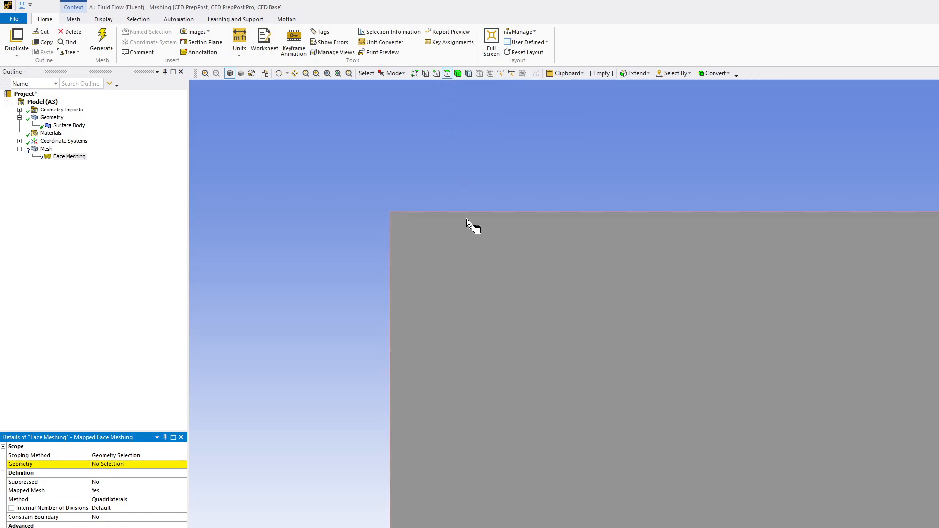
pyautogui.click(494, 351)
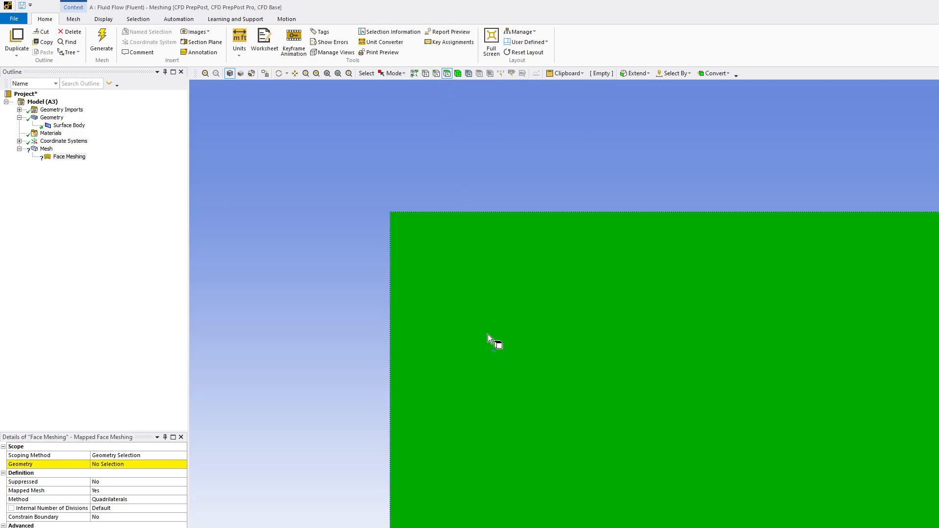
pyautogui.click(108, 465)
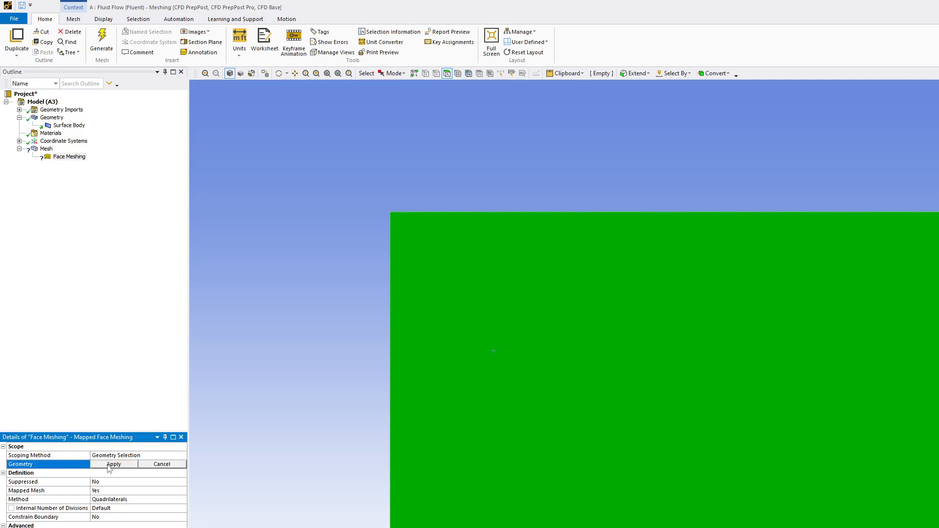
pyautogui.click(112, 464)
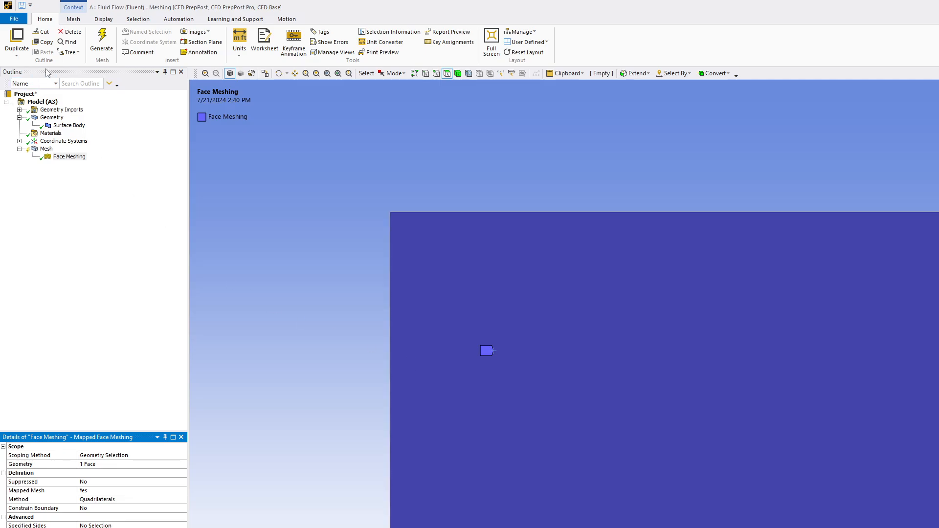
pyautogui.click(103, 39)
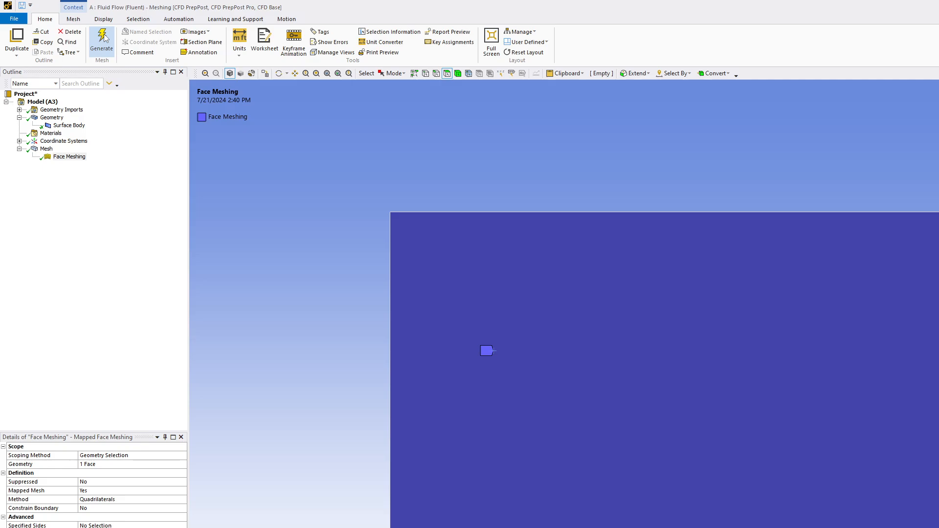
pyautogui.click(46, 148)
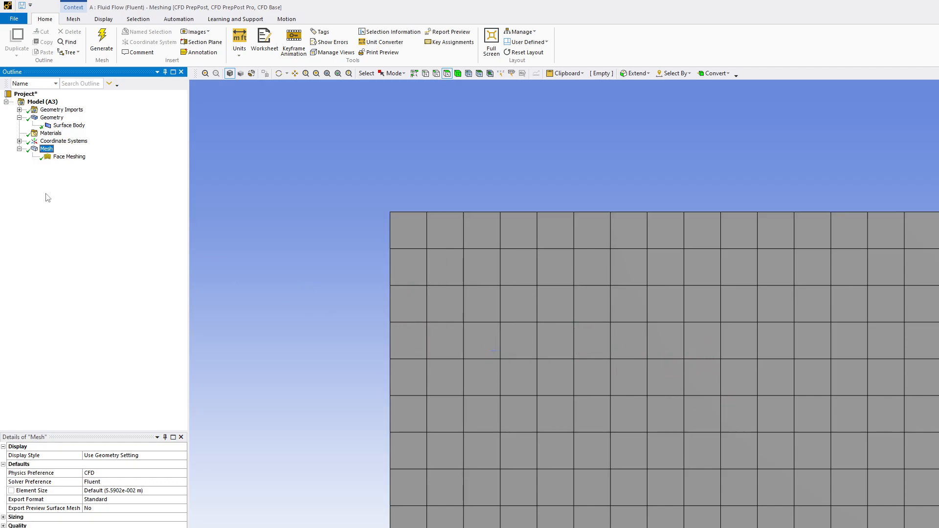
# Insert a mesh sizing control scoped to the rectangle's two horizontal edges
pyautogui.rightClick(52, 152)
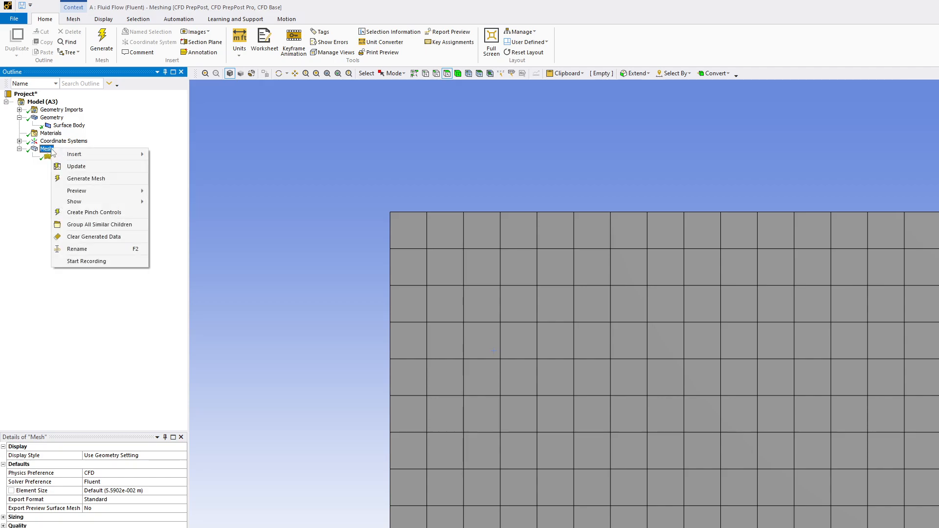
pyautogui.moveTo(75, 158)
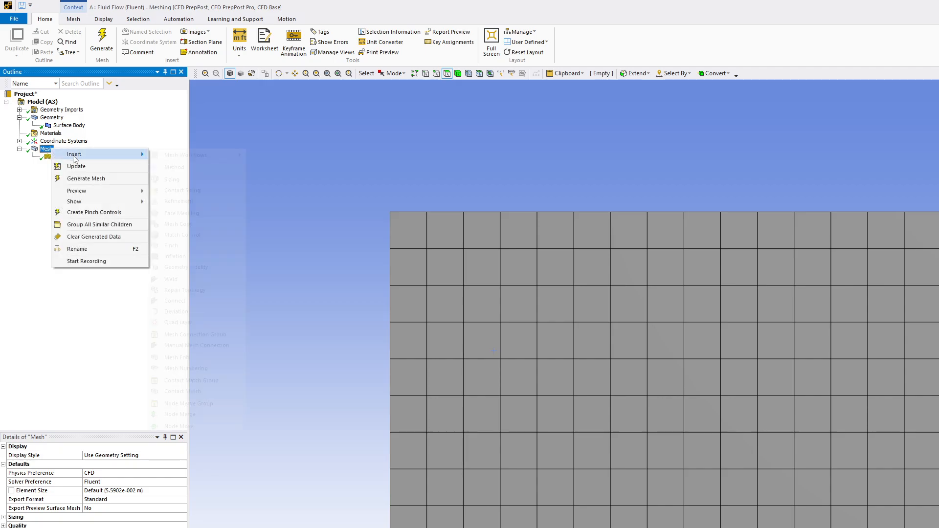
pyautogui.click(179, 179)
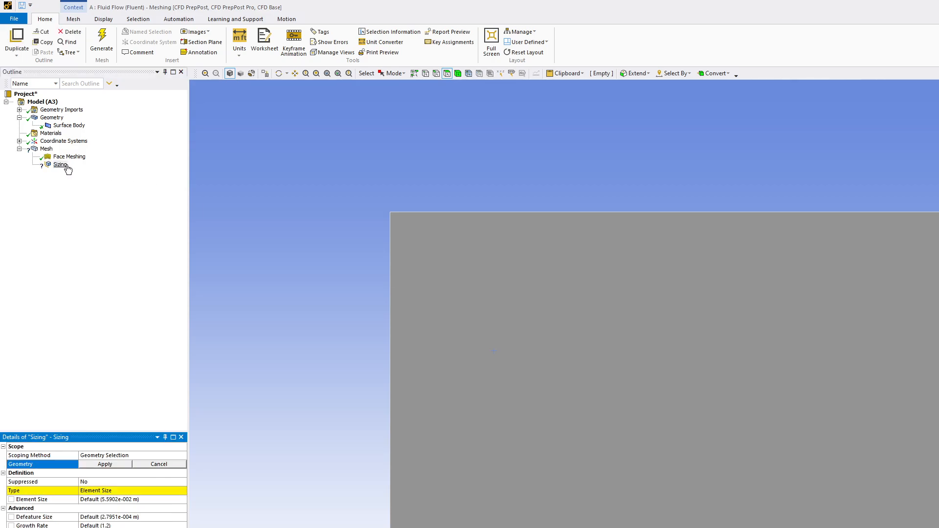
pyautogui.click(436, 74)
pyautogui.click(534, 211)
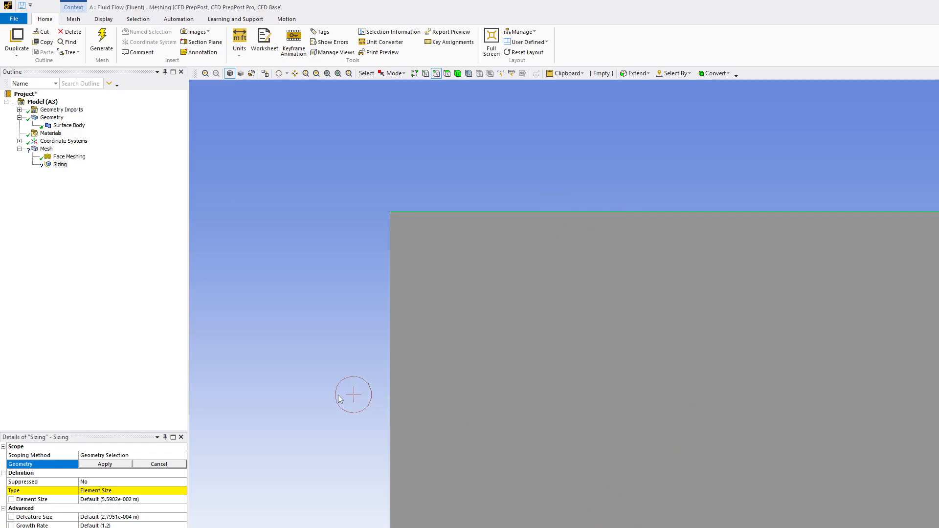
pyautogui.click(102, 468)
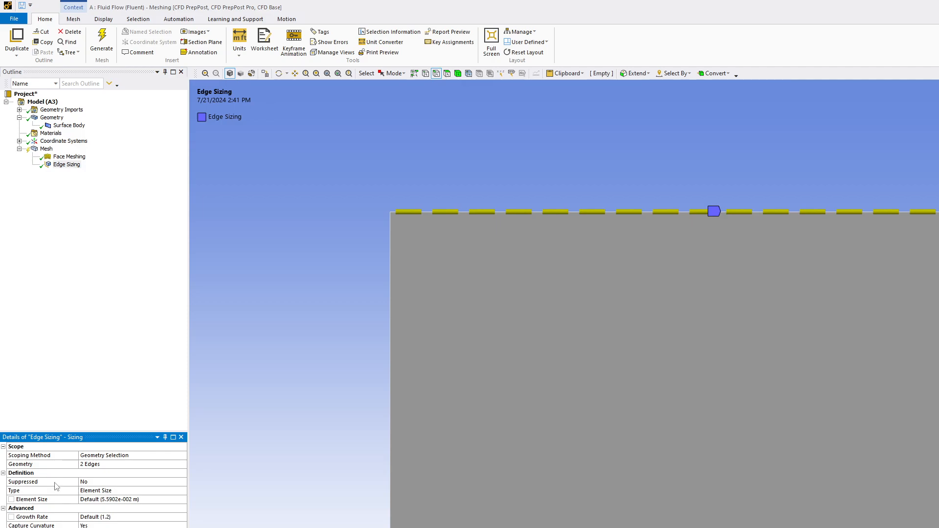
# Change the edge sizing type to Number of Divisions and set it to 50
pyautogui.click(101, 491)
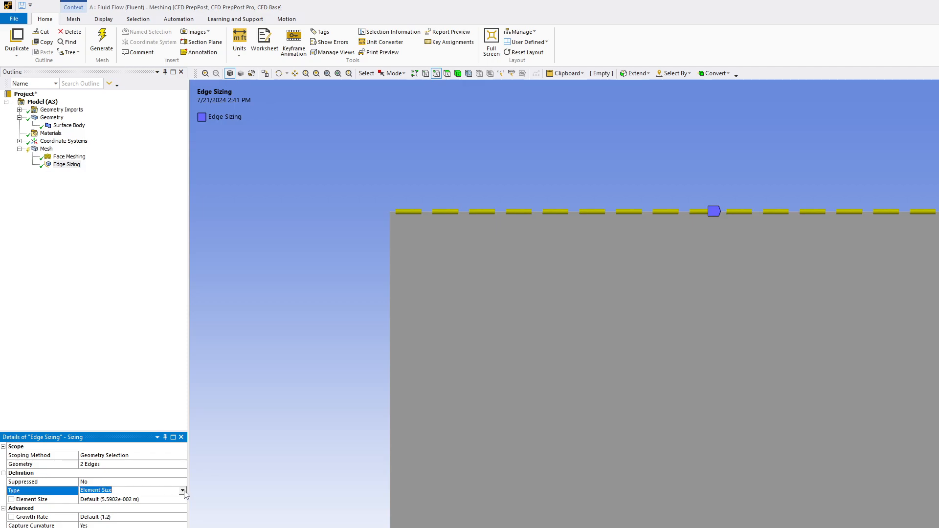
pyautogui.click(183, 491)
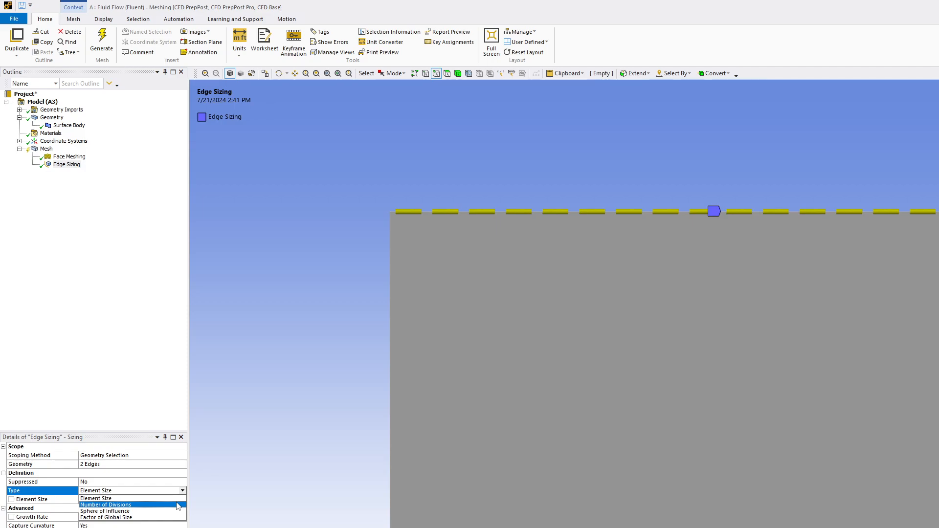
pyautogui.click(118, 505)
pyautogui.click(118, 500)
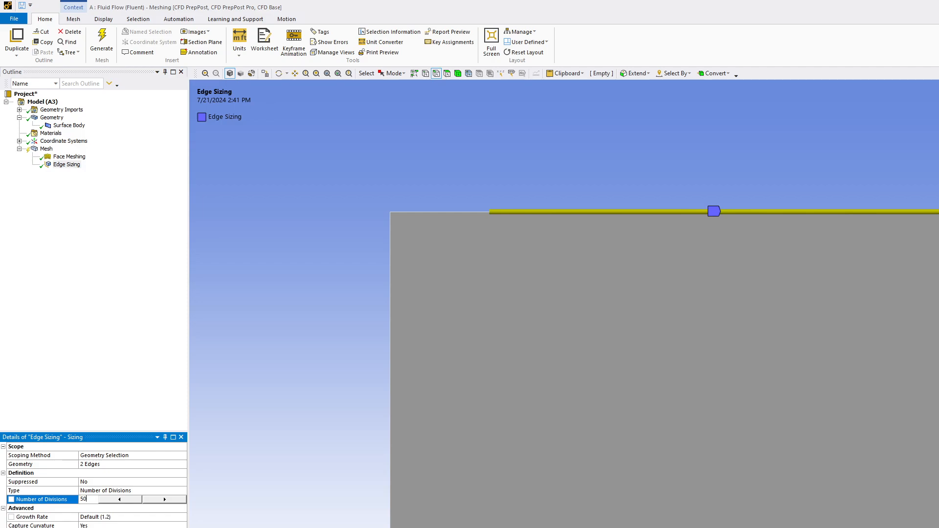
pyautogui.write('50')
pyautogui.press('Return')
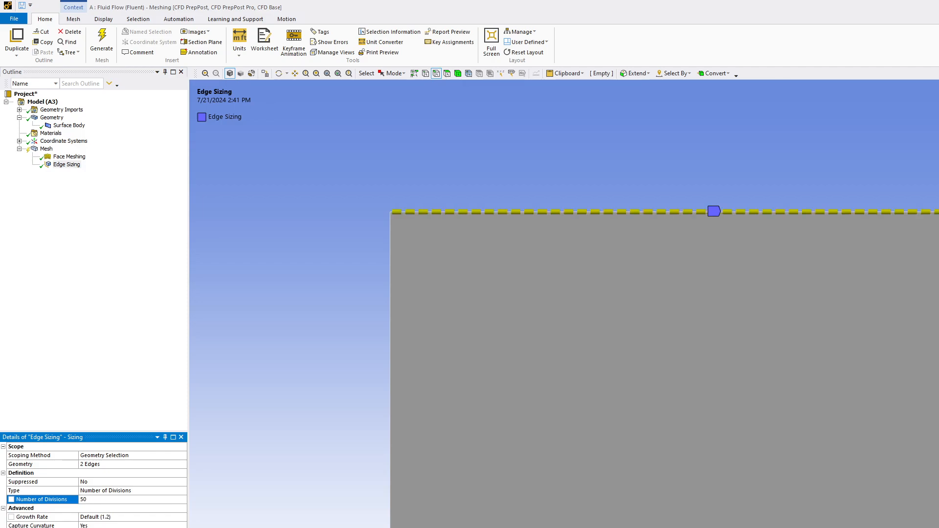
# Set the edge sizing's Capture Curvature to No and its Behavior to Hard
pyautogui.click(86, 525)
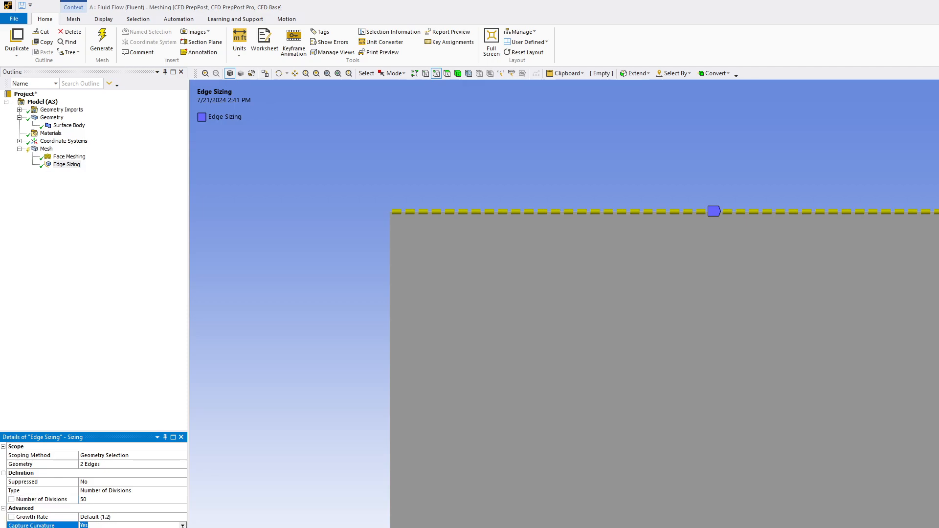
pyautogui.click(183, 525)
pyautogui.click(117, 527)
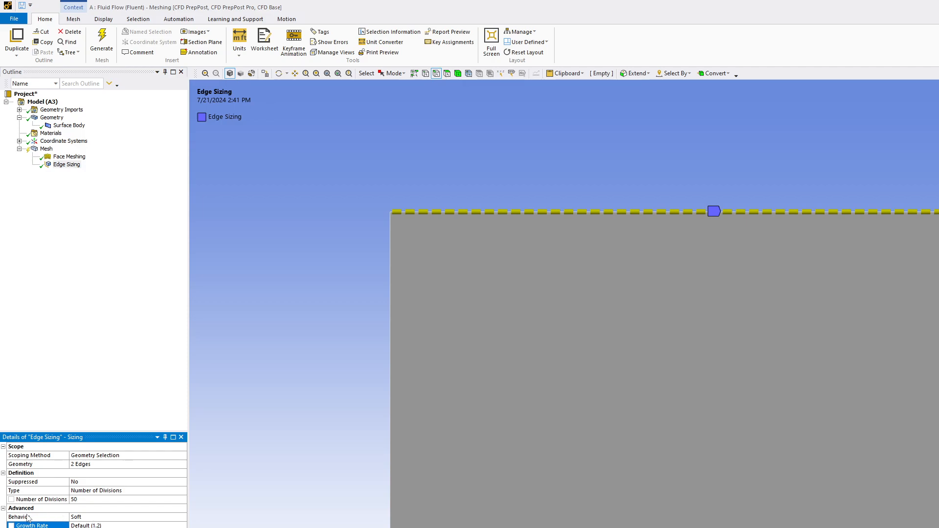
pyautogui.click(93, 517)
pyautogui.click(183, 517)
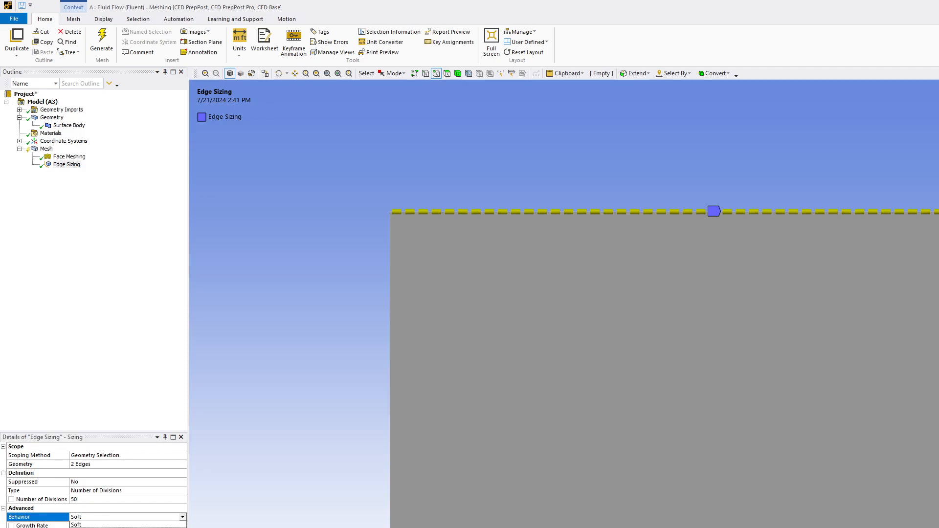
pyautogui.click(98, 527)
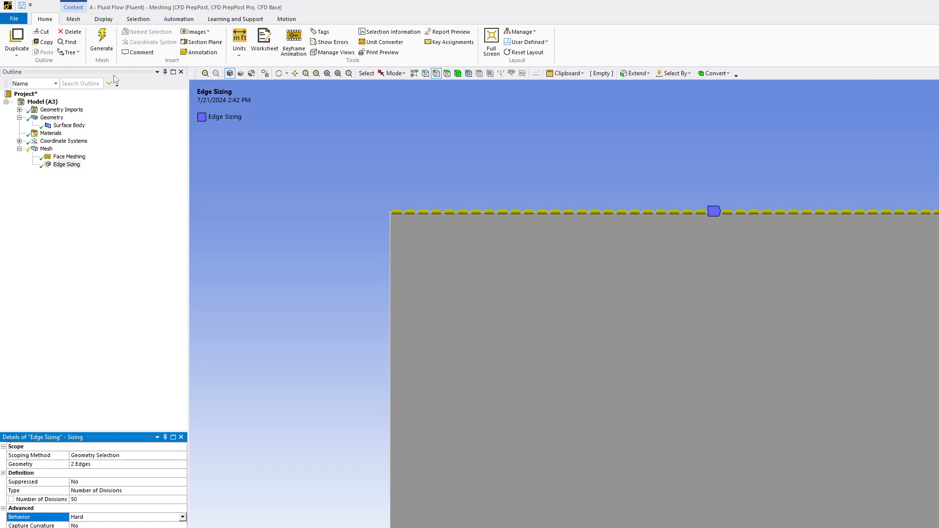
# Regenerate the mesh with the horizontal edge sizing applied and display it
pyautogui.click(102, 40)
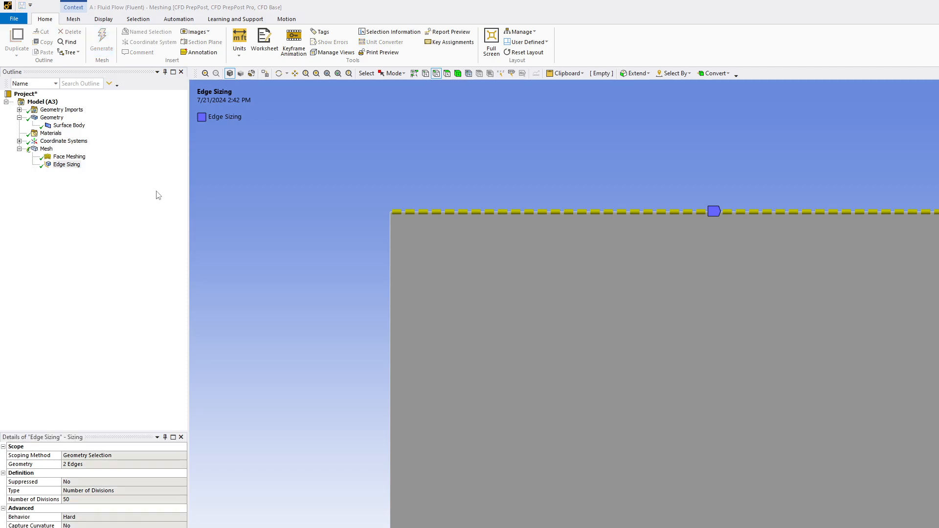
pyautogui.click(45, 149)
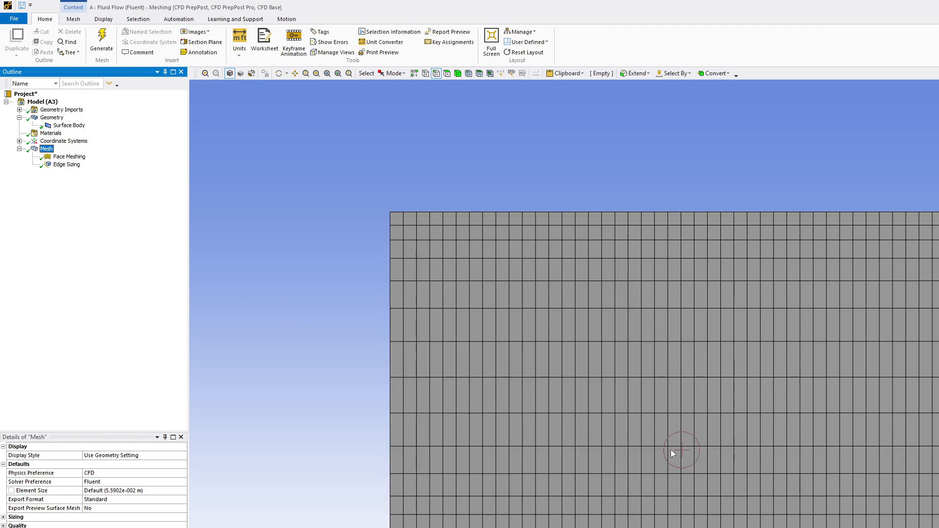
# Insert a second mesh sizing control scoped to the rectangle's left vertical edge
pyautogui.rightClick(47, 149)
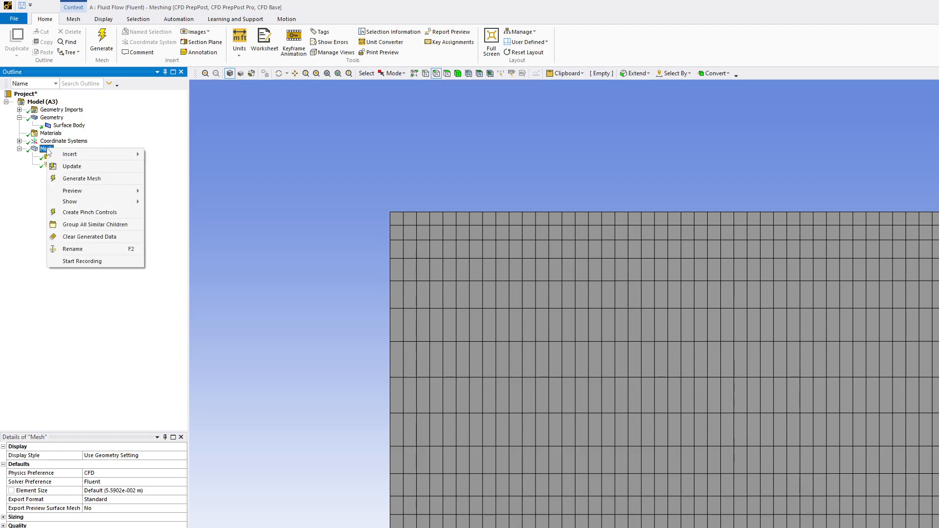
pyautogui.moveTo(73, 158)
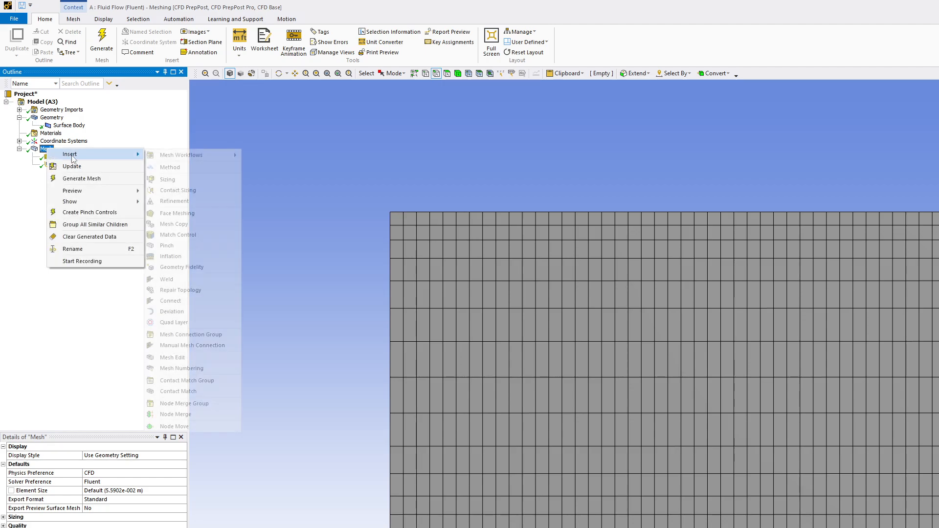
pyautogui.click(178, 180)
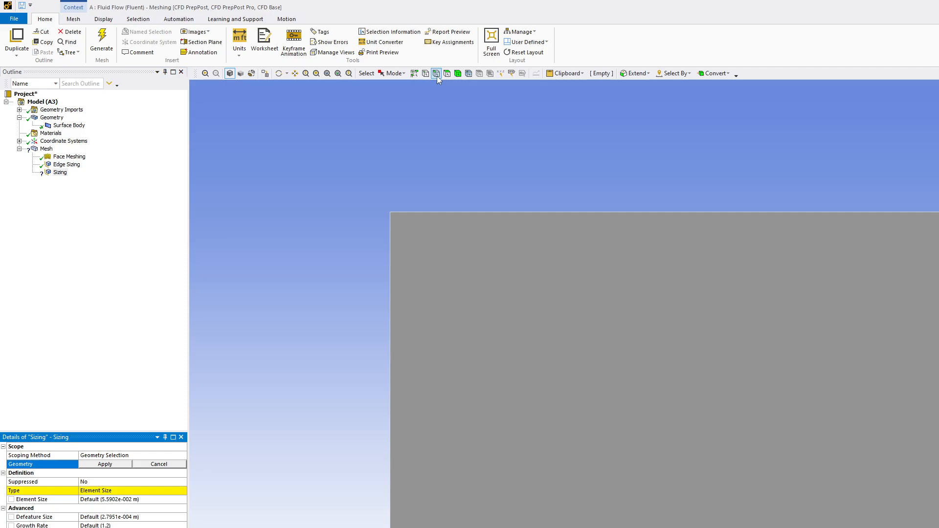
pyautogui.click(391, 296)
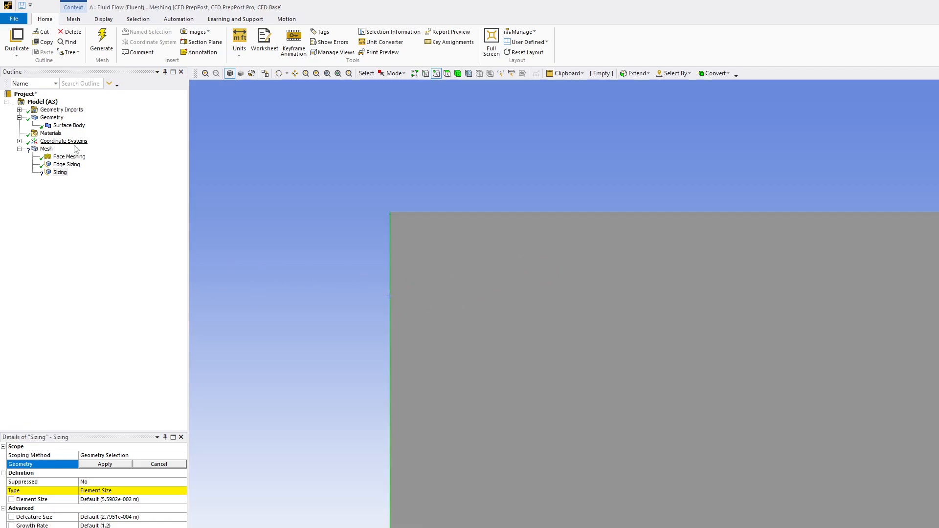
pyautogui.click(114, 464)
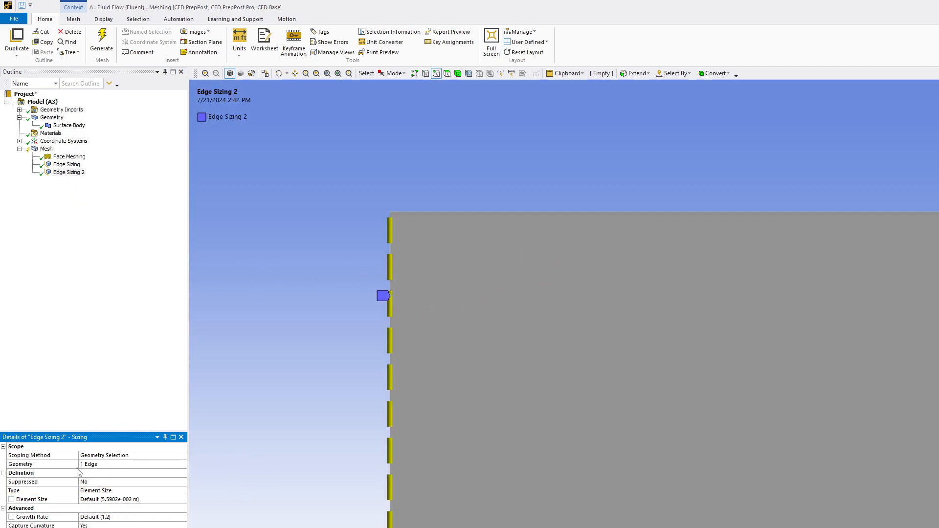
# Change the left edge sizing's type to Number of Divisions and set it to 60
pyautogui.click(111, 491)
pyautogui.click(182, 491)
pyautogui.click(141, 504)
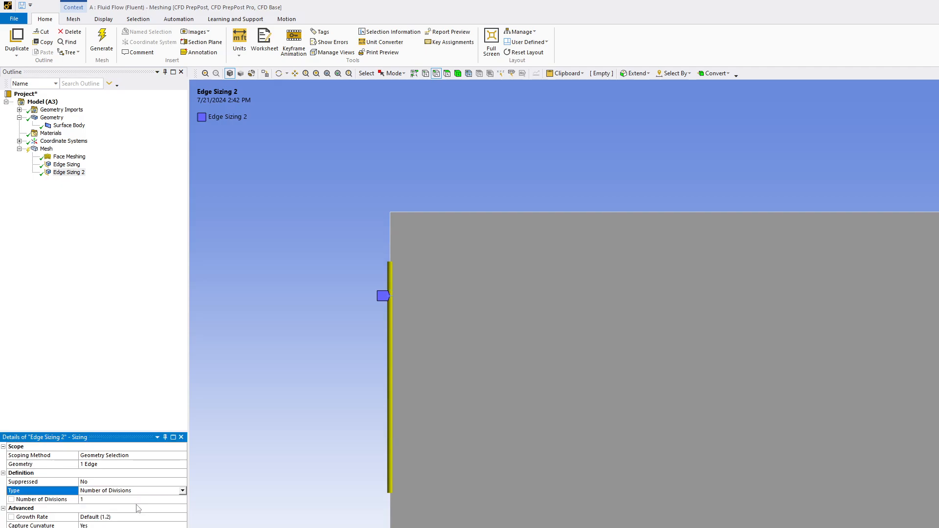
pyautogui.click(112, 499)
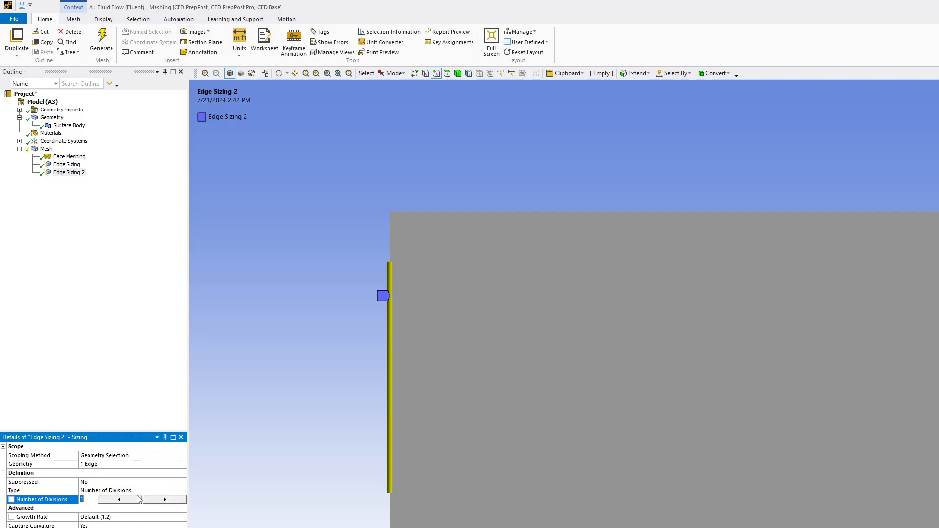
pyautogui.write('60')
pyautogui.press('Return')
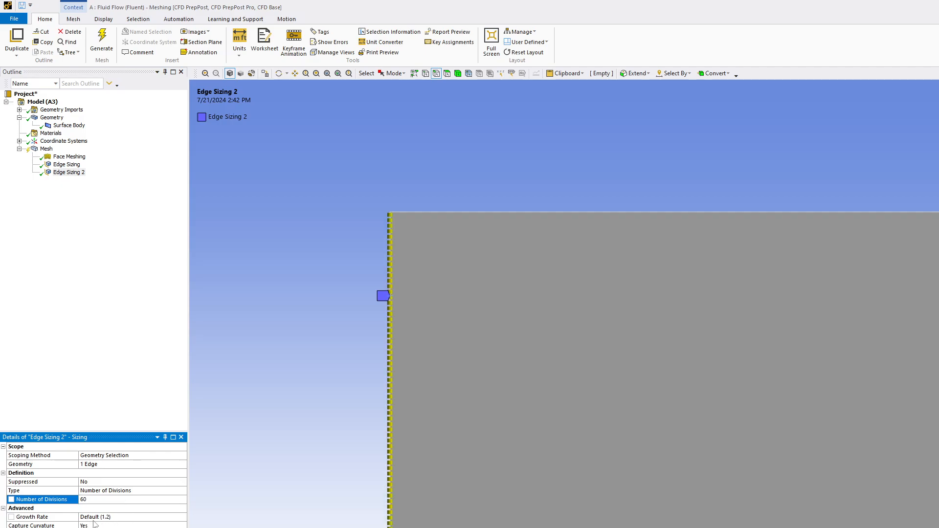
# Set the left edge sizing's Capture Curvature to No and its Behavior to Hard
pyautogui.click(130, 525)
pyautogui.click(182, 525)
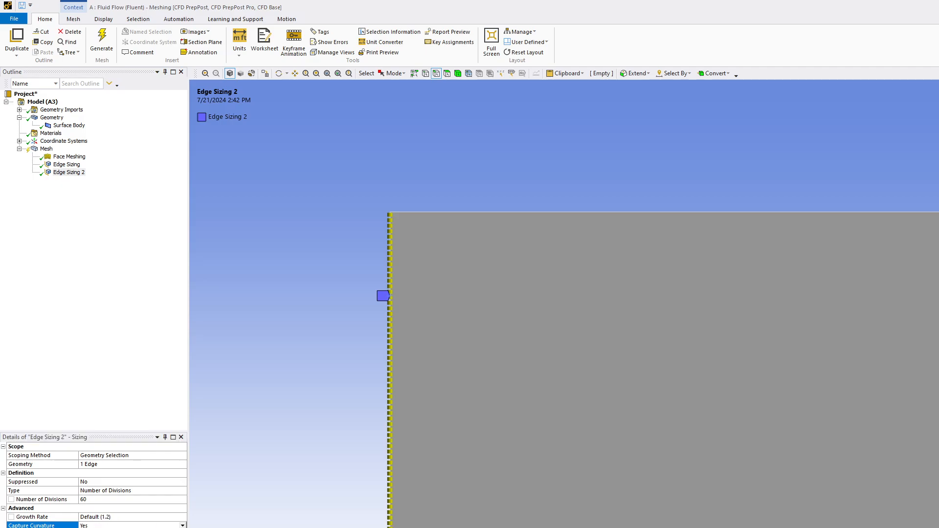
pyautogui.click(130, 527)
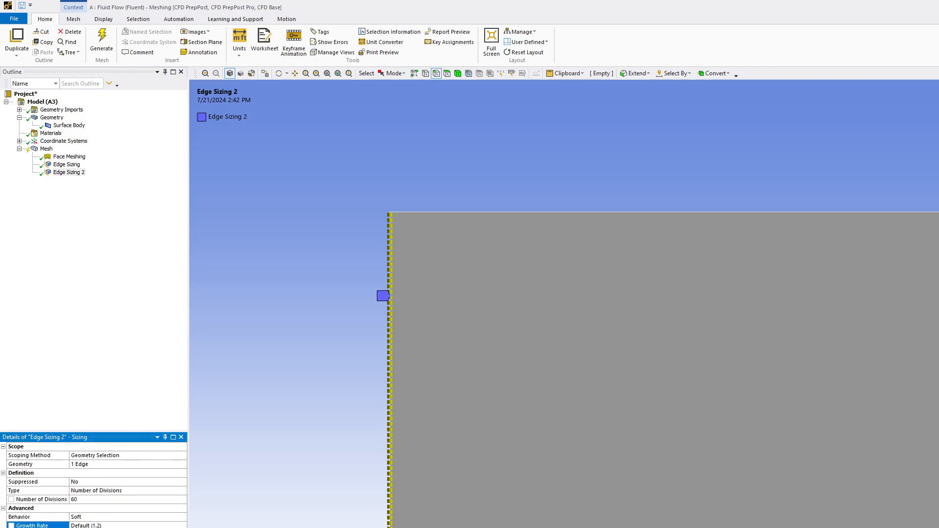
pyautogui.click(97, 516)
pyautogui.click(182, 517)
pyautogui.click(130, 527)
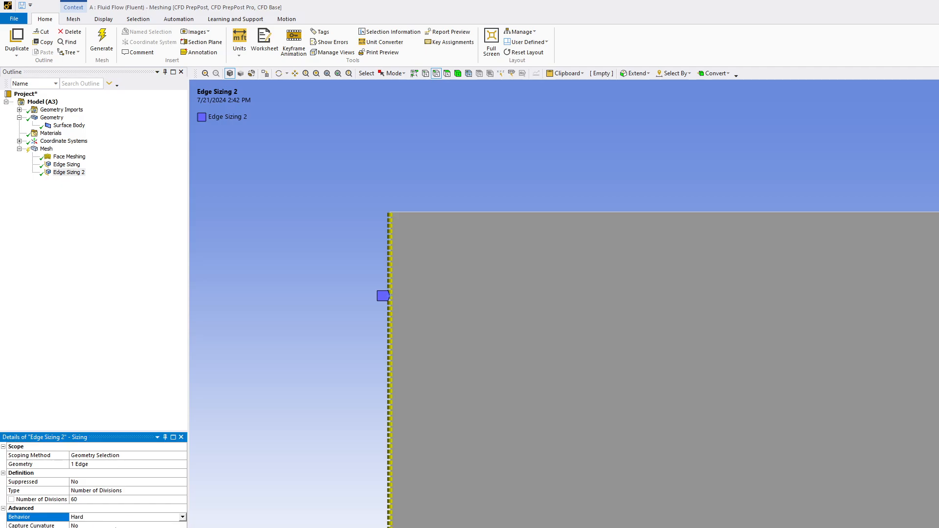
# Apply a bias to the left edge sizing so its divisions become finer toward the rectangle's bottom edge, and check the spacing
pyautogui.click(128, 527)
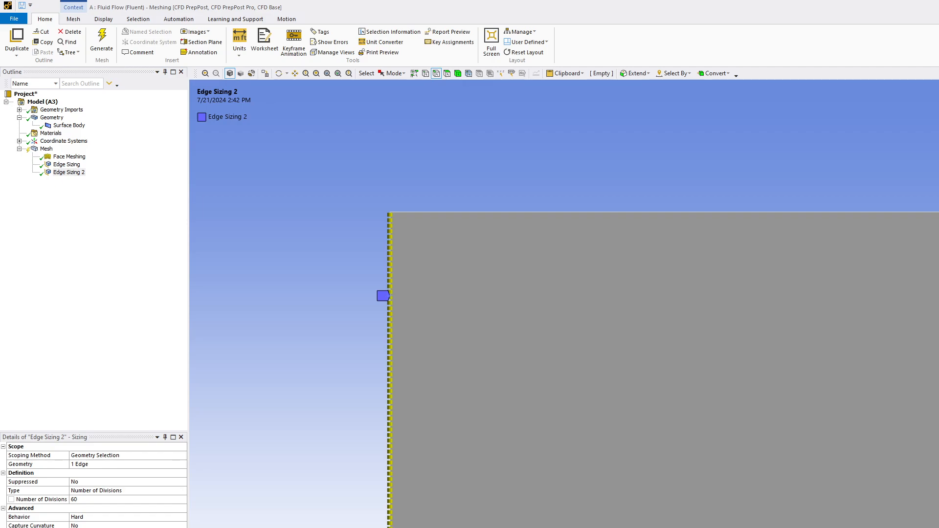
pyautogui.click(128, 527)
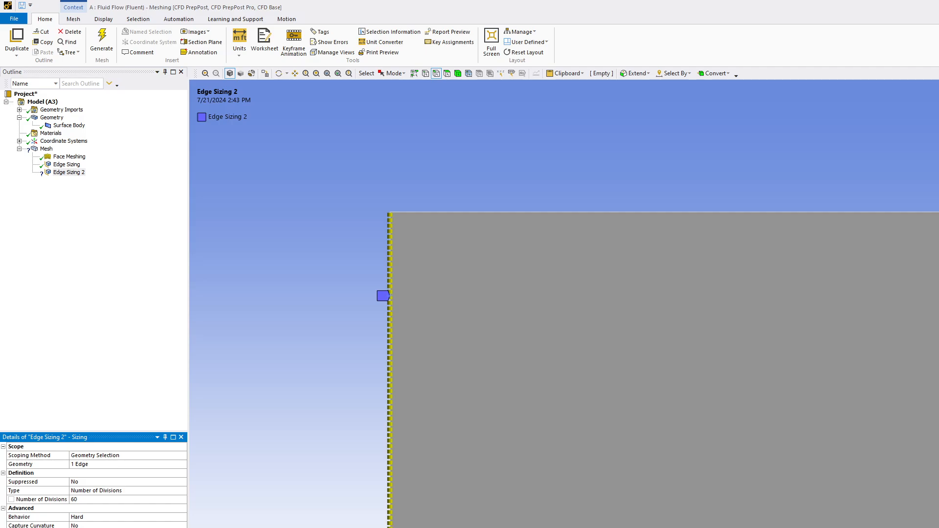
pyautogui.press('Return')
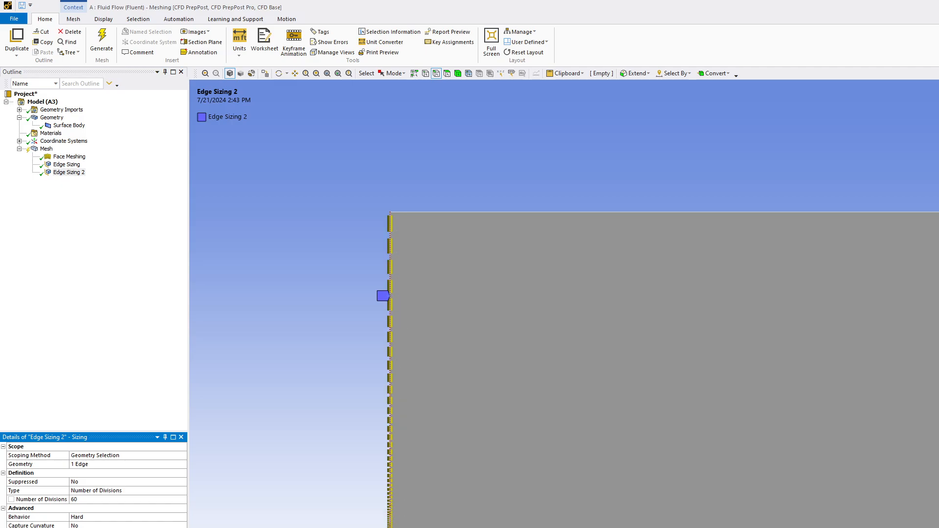
pyautogui.moveTo(371, 515); pyautogui.dragTo(406, 527, button='right')
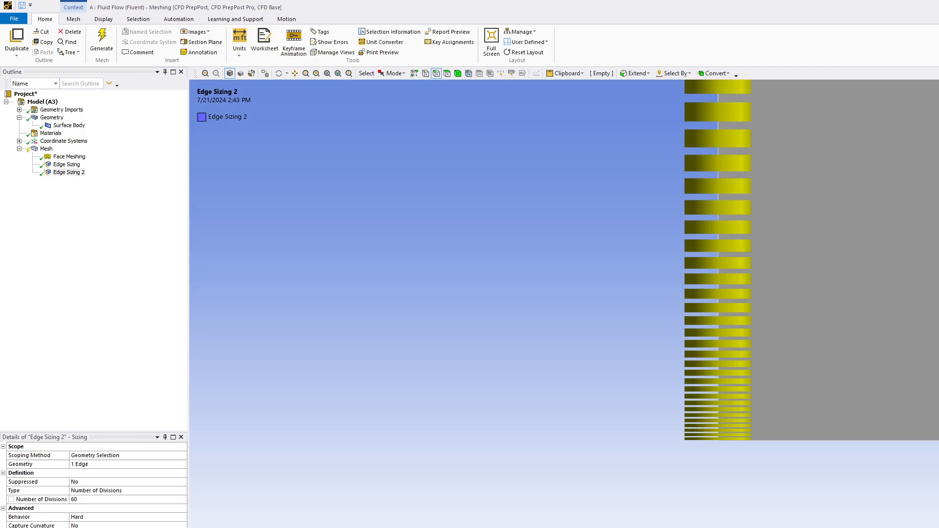
pyautogui.scroll(-2, 750, 429)
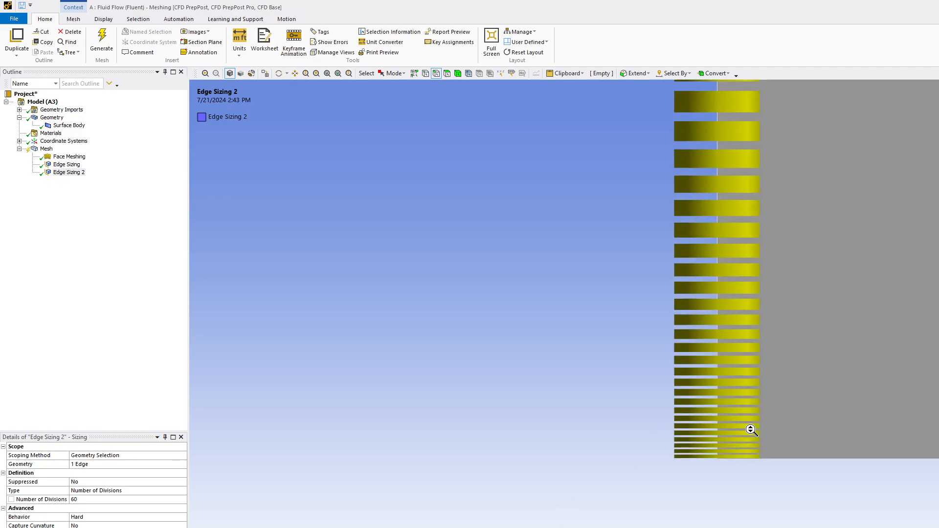
pyautogui.scroll(-10, 819, 373)
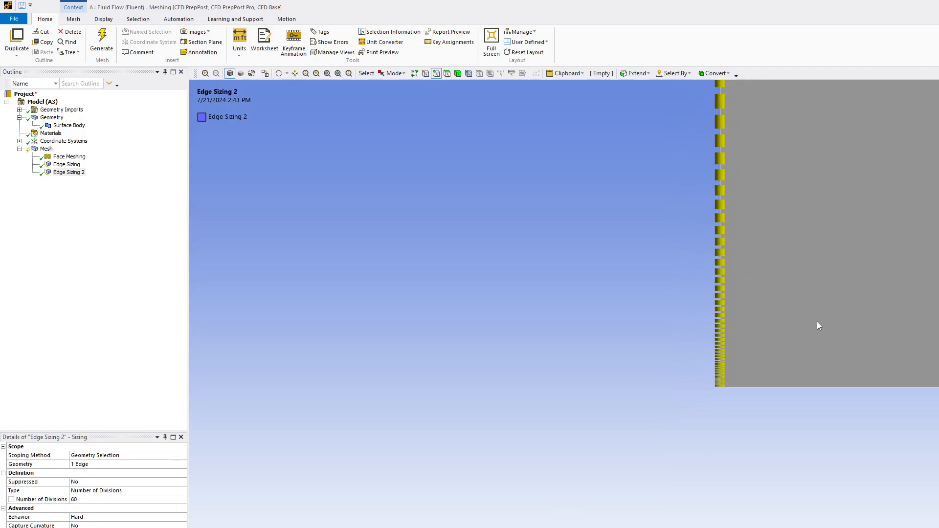
pyautogui.scroll(-2, 817, 321)
pyautogui.moveTo(694, 168); pyautogui.dragTo(920, 338, button='right')
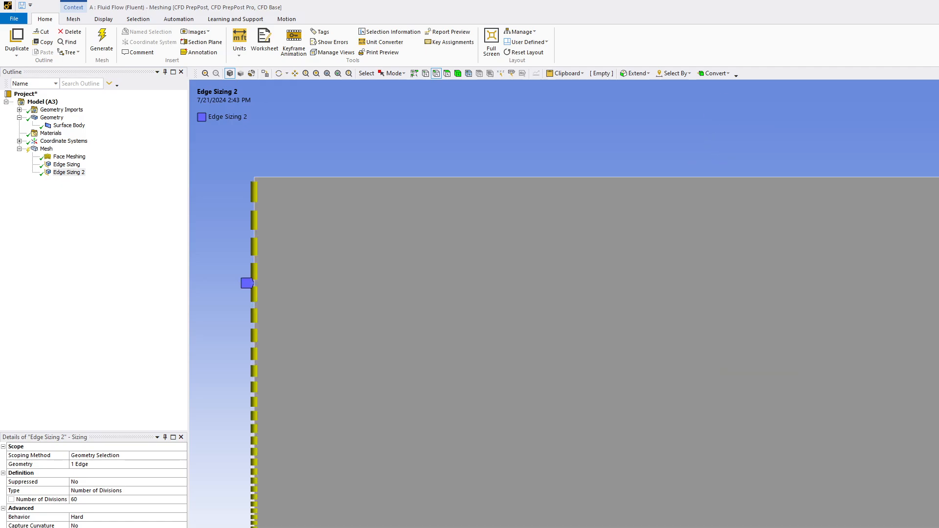
# Regenerate the mesh with the biased left edge and inspect the cells near the rectangle's lower-left corner
pyautogui.click(102, 41)
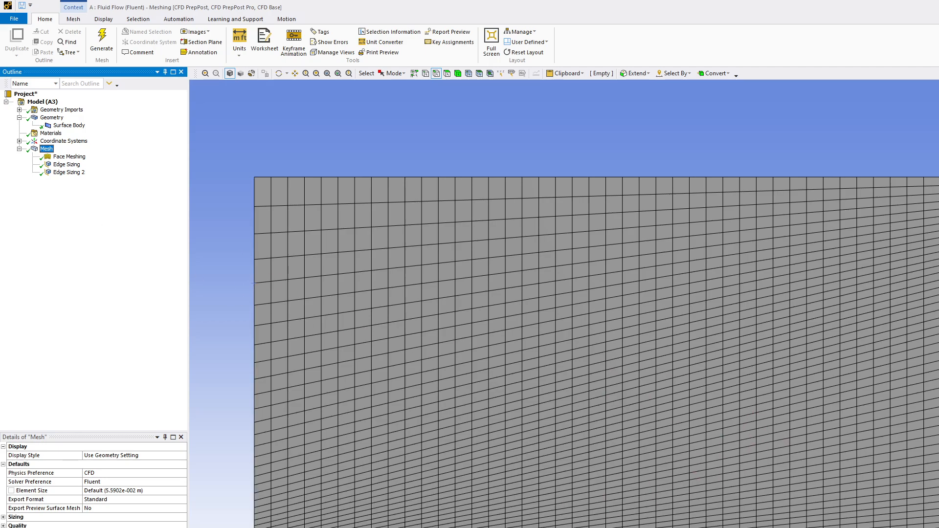
pyautogui.moveTo(215, 527); pyautogui.dragTo(346, 527, button='right')
pyautogui.scroll(-10, 593, 341)
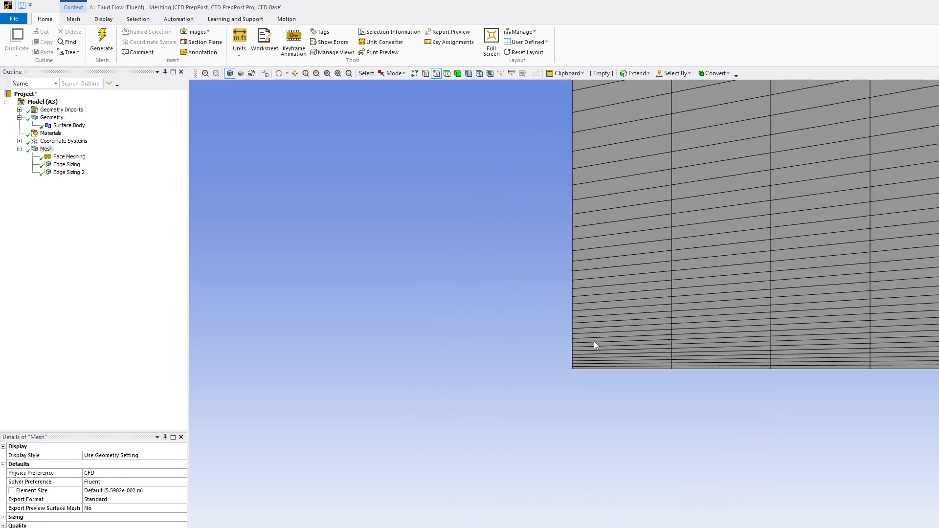
pyautogui.scroll(-3, 663, 295)
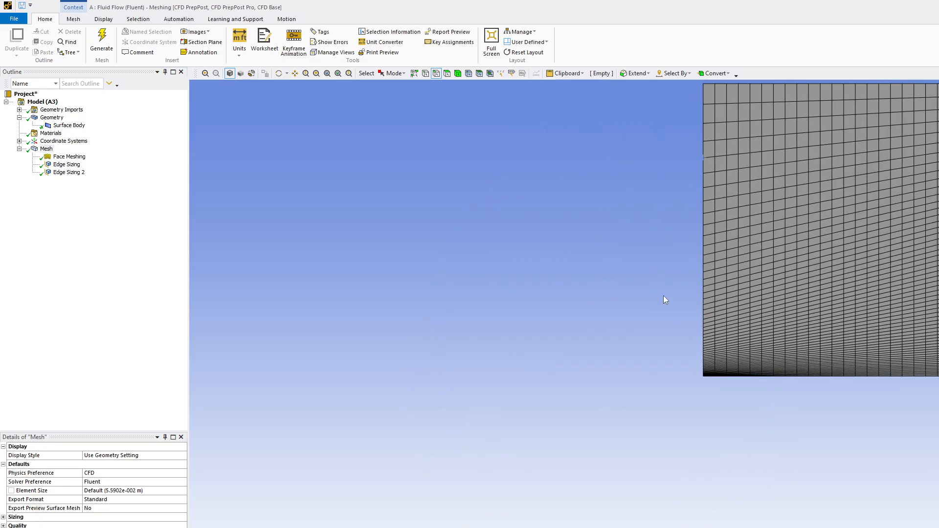
pyautogui.moveTo(683, 134); pyautogui.dragTo(938, 431, button='right')
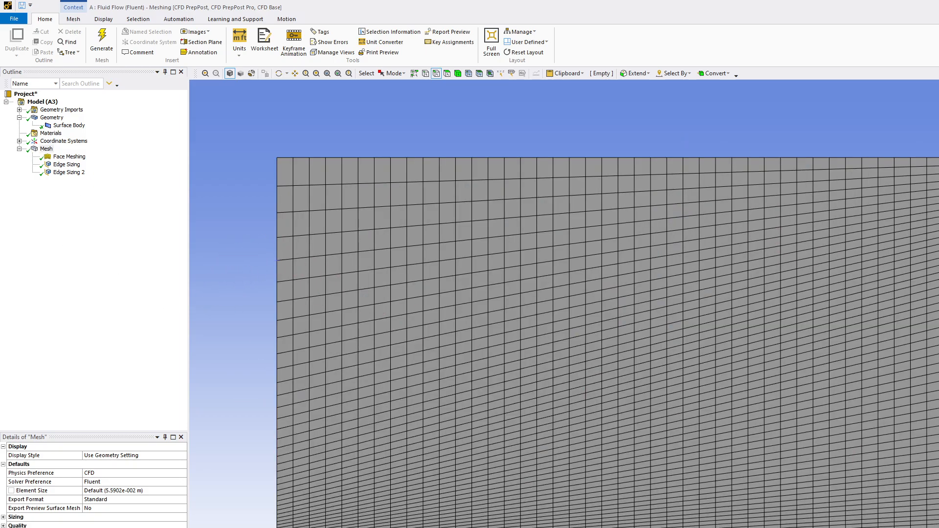
# Insert a third mesh sizing control scoped to the rectangle's right vertical edge
pyautogui.click(47, 150)
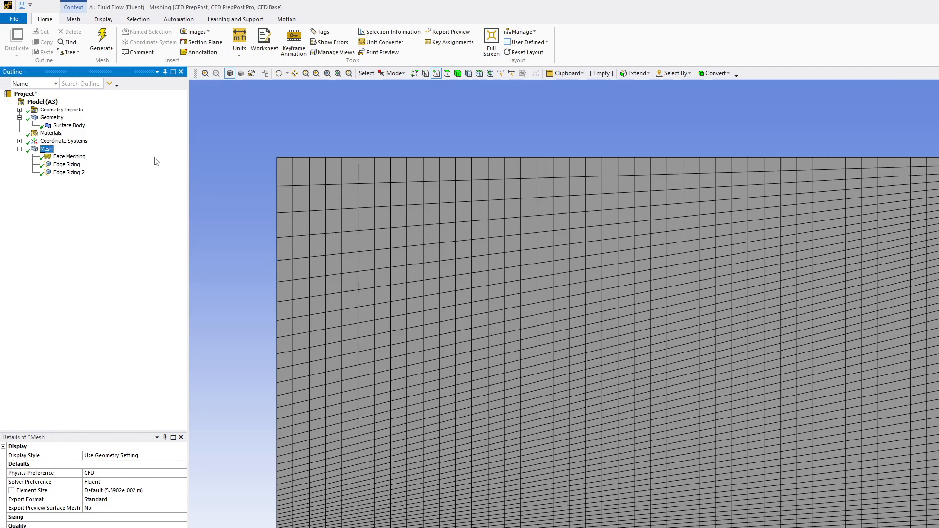
pyautogui.rightClick(47, 149)
pyautogui.moveTo(124, 157)
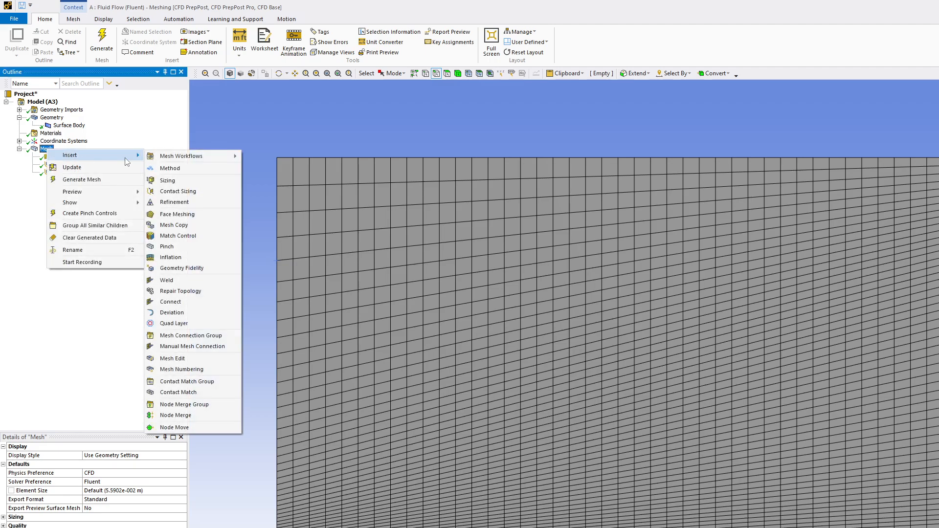
pyautogui.click(186, 179)
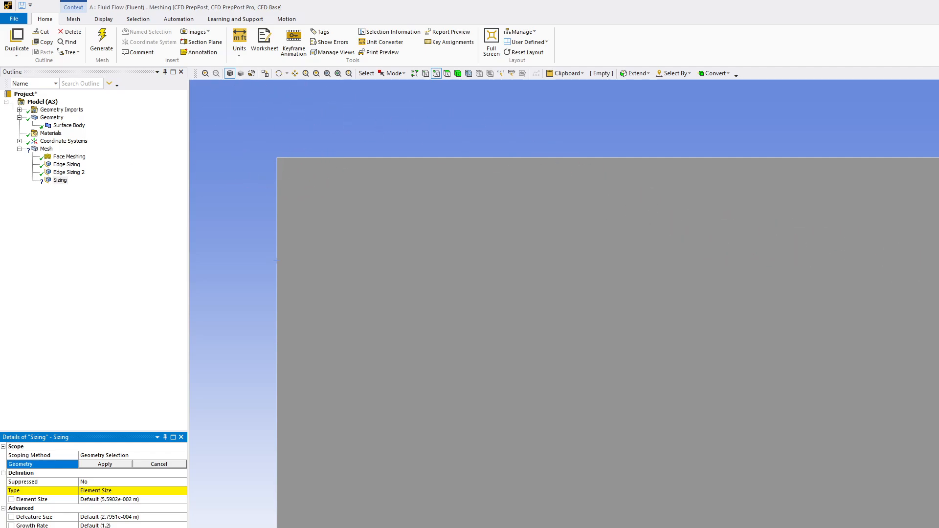
pyautogui.click(105, 464)
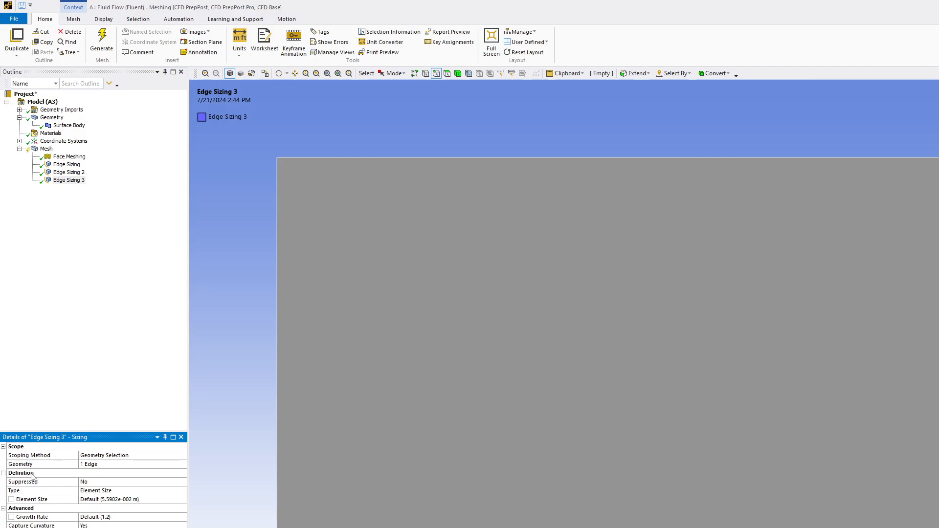
# Change the right edge sizing's type to Number of Divisions and set it to 60
pyautogui.click(118, 490)
pyautogui.click(182, 490)
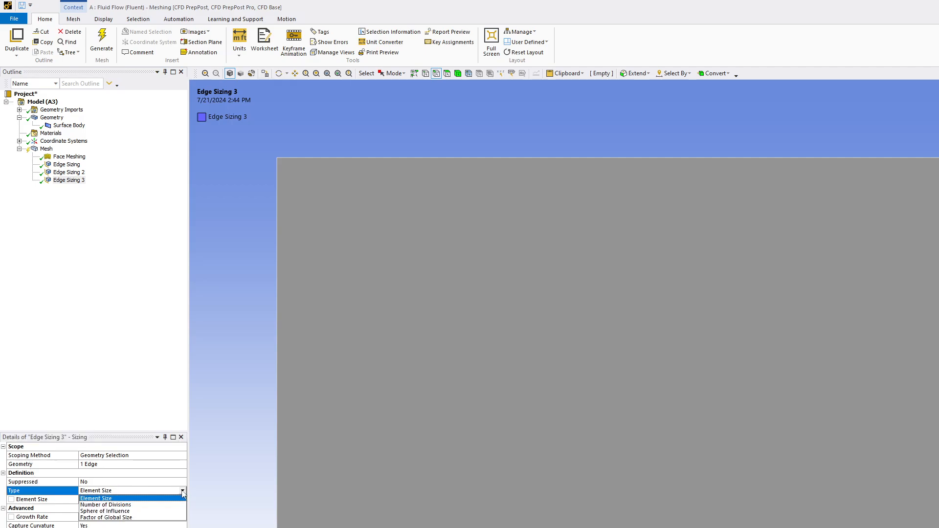
pyautogui.click(131, 505)
pyautogui.click(118, 499)
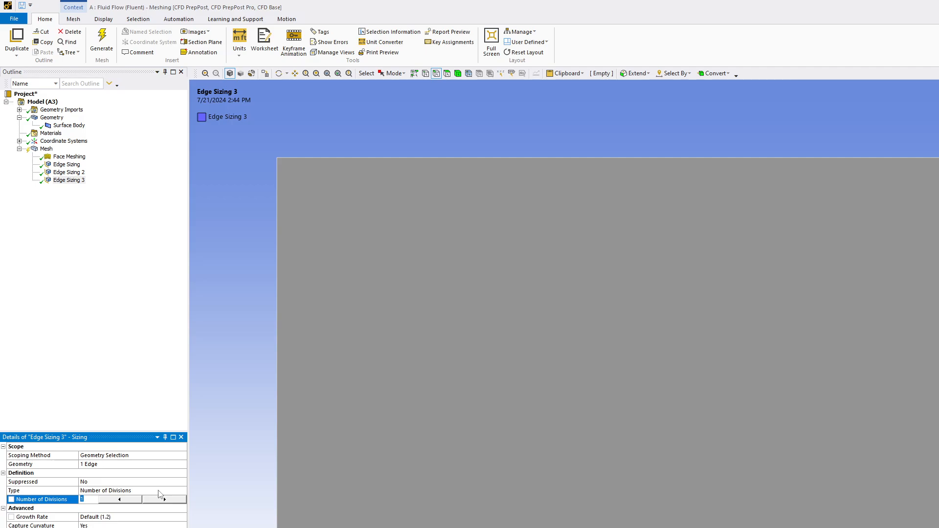
pyautogui.write('50')
pyautogui.press('Return')
pyautogui.click(175, 525)
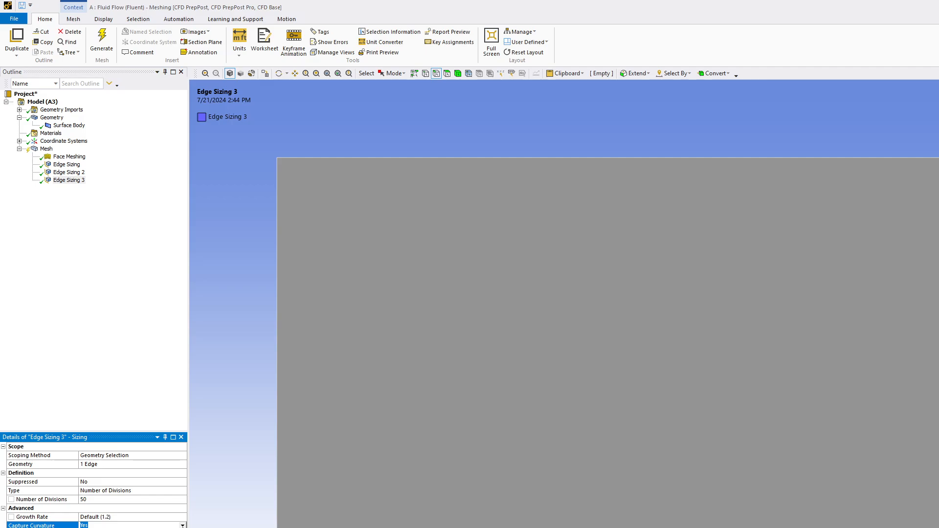
pyautogui.click(183, 525)
pyautogui.click(100, 498)
pyautogui.write('60')
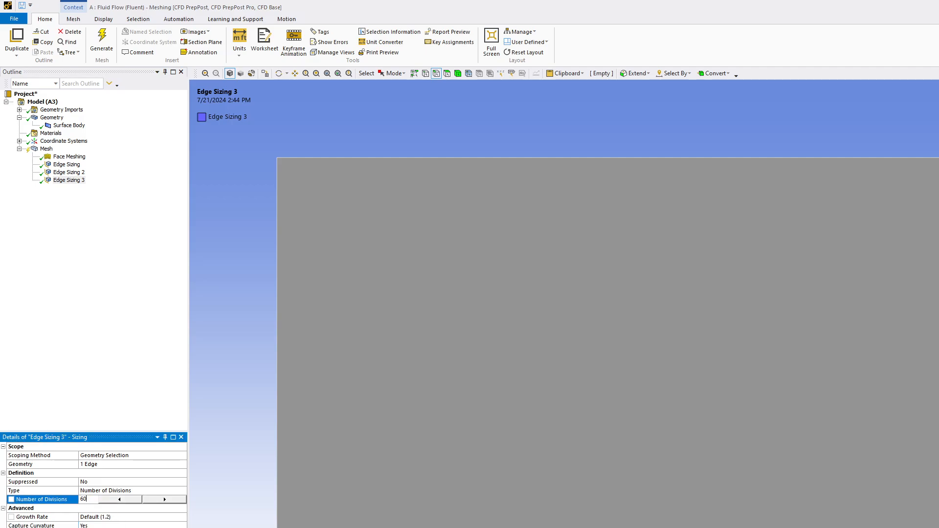
# Set the right edge sizing's Capture Curvature to No and its Behavior to Hard
pyautogui.click(182, 526)
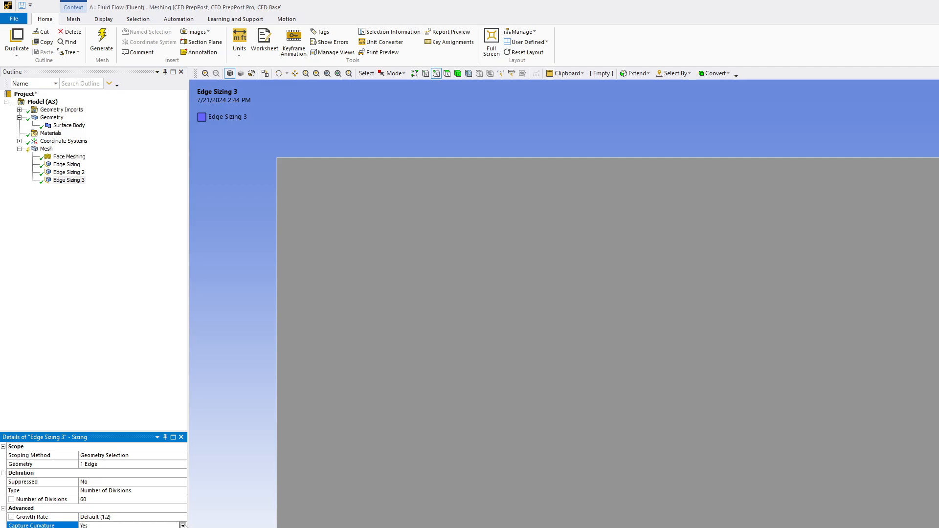
pyautogui.click(183, 525)
pyautogui.click(168, 527)
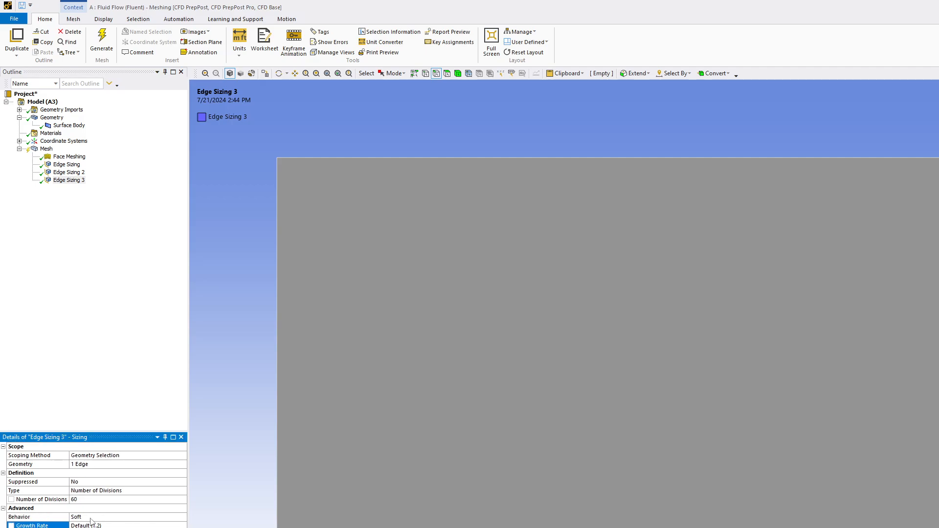
pyautogui.click(134, 519)
pyautogui.click(182, 518)
pyautogui.click(168, 527)
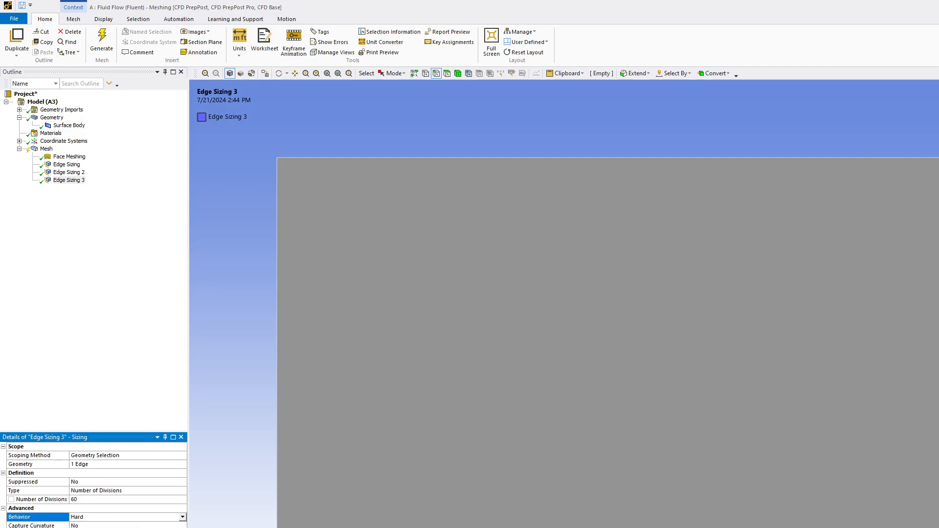
# Bias the right edge sizing's divisions toward the plate and regenerate the mesh to check the cell distribution
pyautogui.click(146, 527)
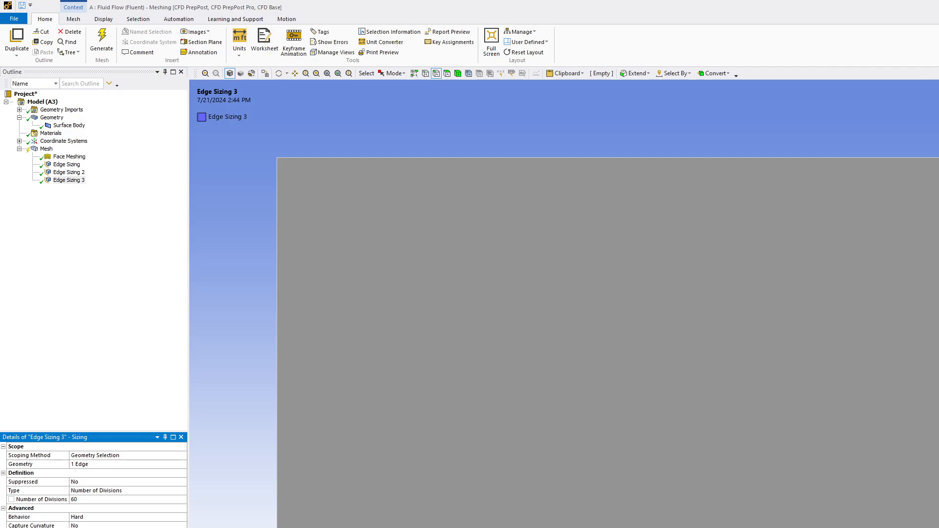
pyautogui.click(743, 445)
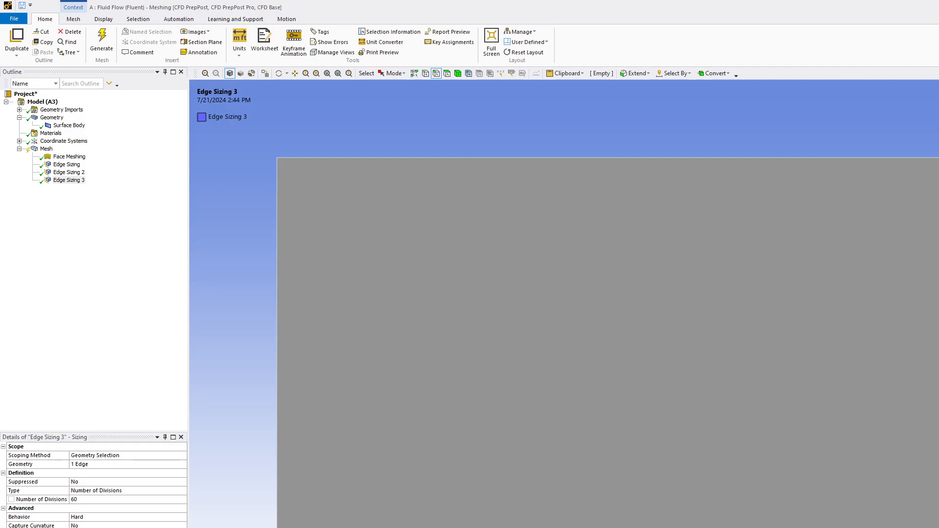
pyautogui.click(88, 526)
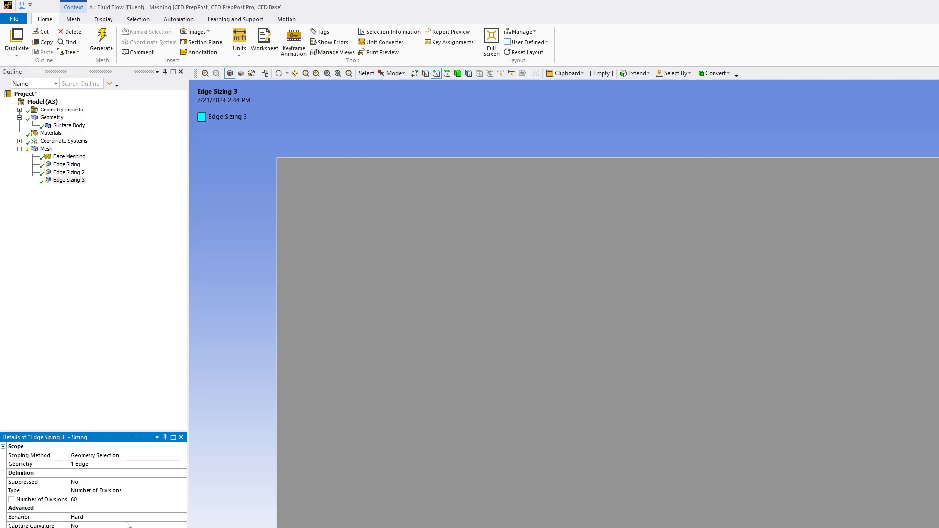
pyautogui.click(101, 40)
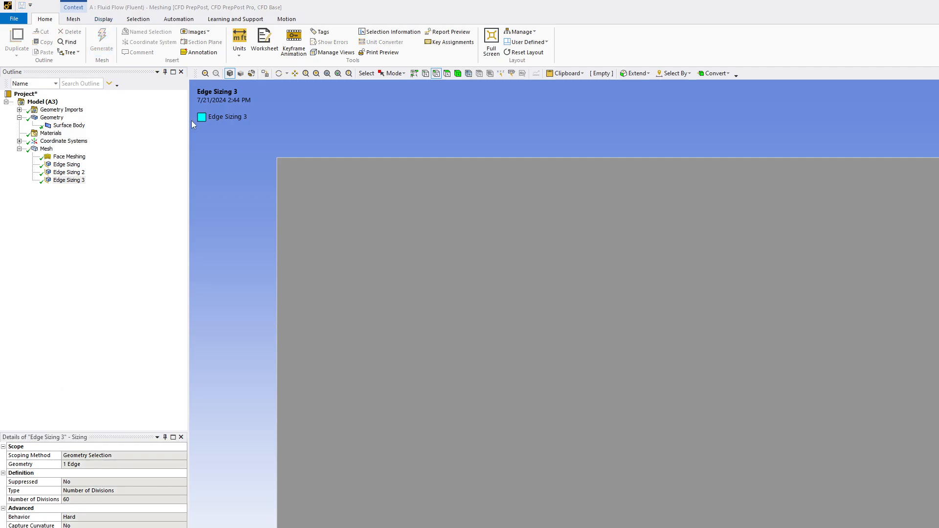
pyautogui.click(47, 149)
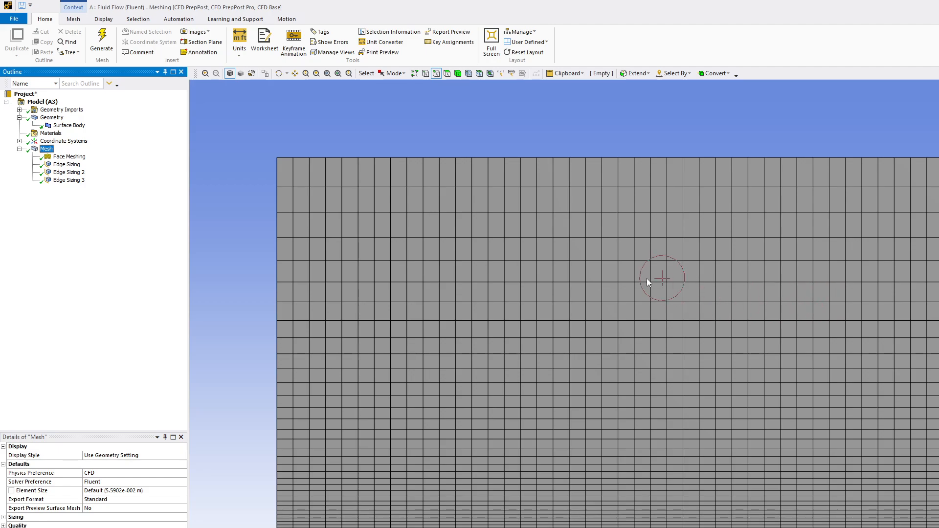
pyautogui.scroll(-3, 646, 278)
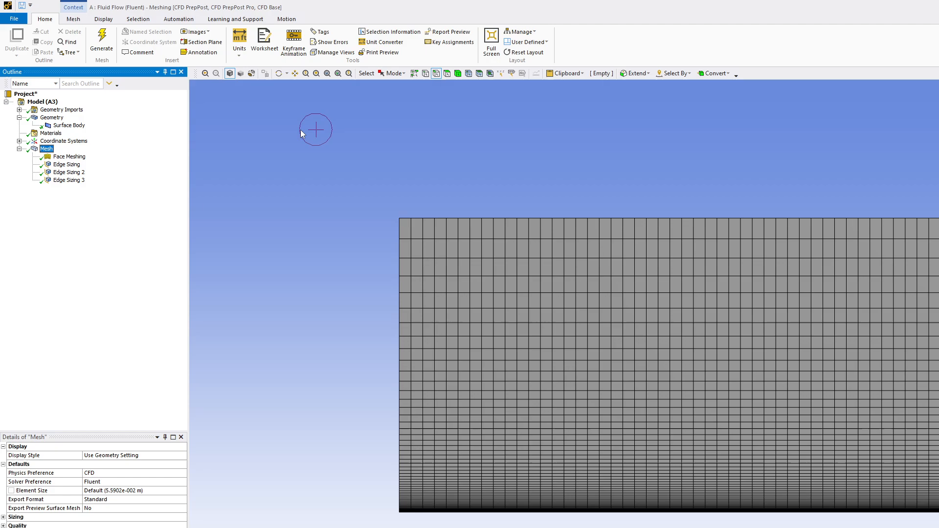
# Create a named selection called Air Flow from the rectangle's surface
pyautogui.click(458, 74)
pyautogui.click(540, 308)
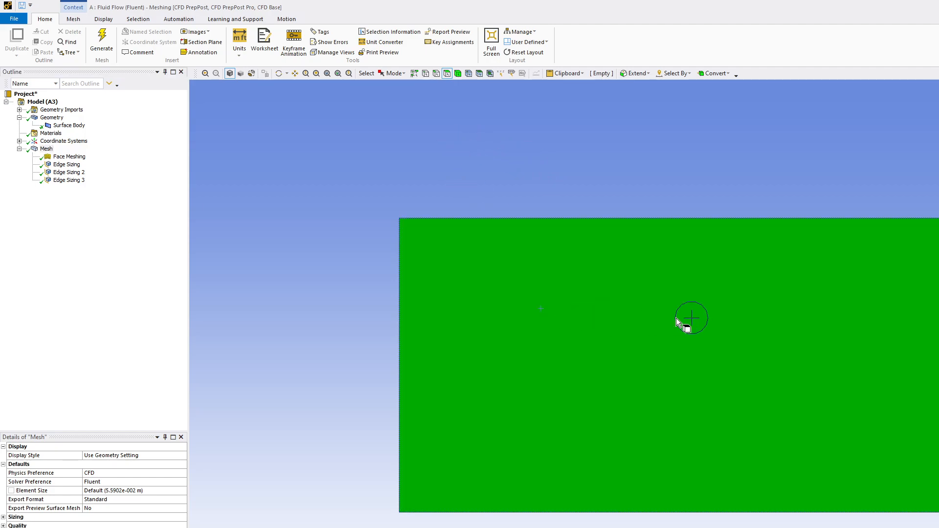
pyautogui.rightClick(615, 356)
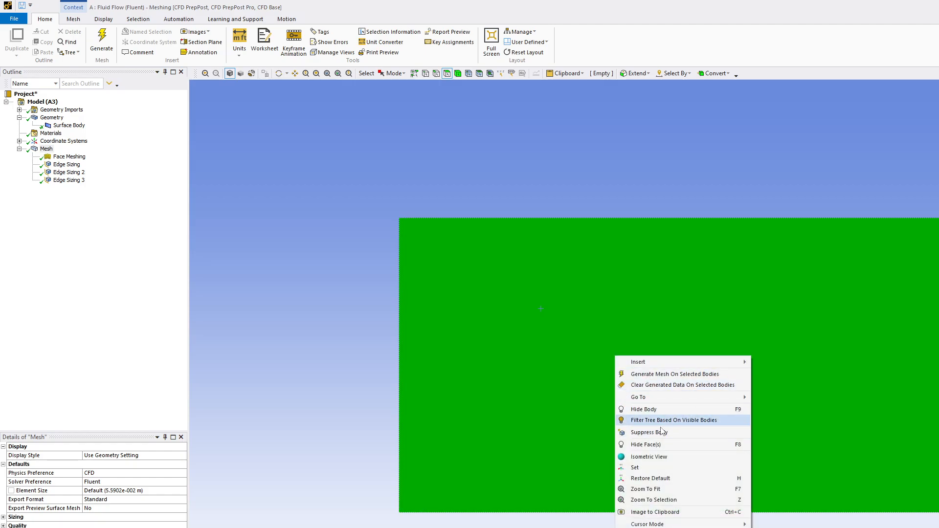
pyautogui.click(658, 527)
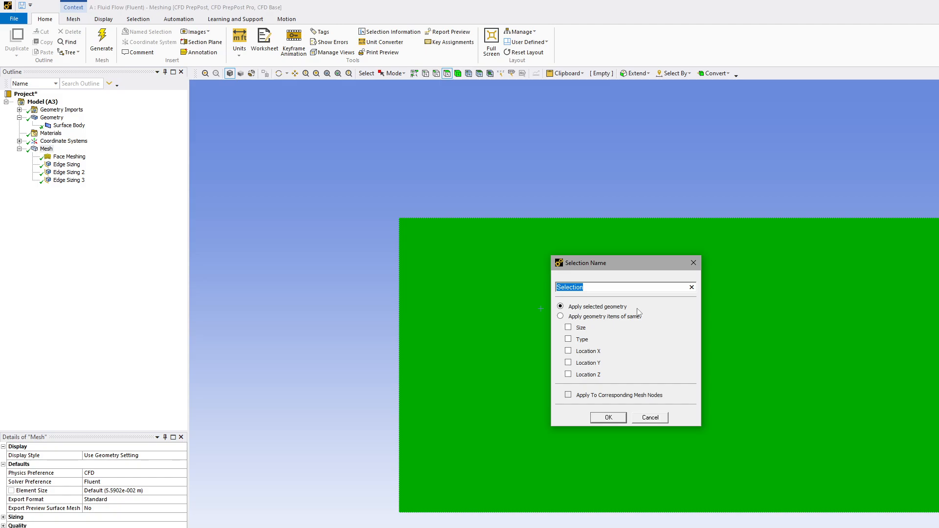
pyautogui.write('Air Fluid')
pyautogui.press('Return')
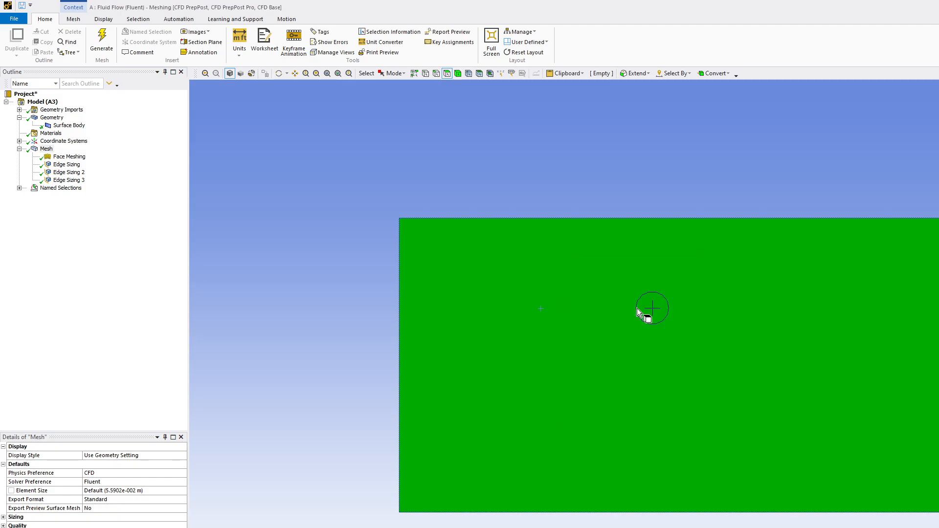
# Create a named selection called Inlet from the rectangle's left vertical edge
pyautogui.click(427, 80)
pyautogui.click(436, 74)
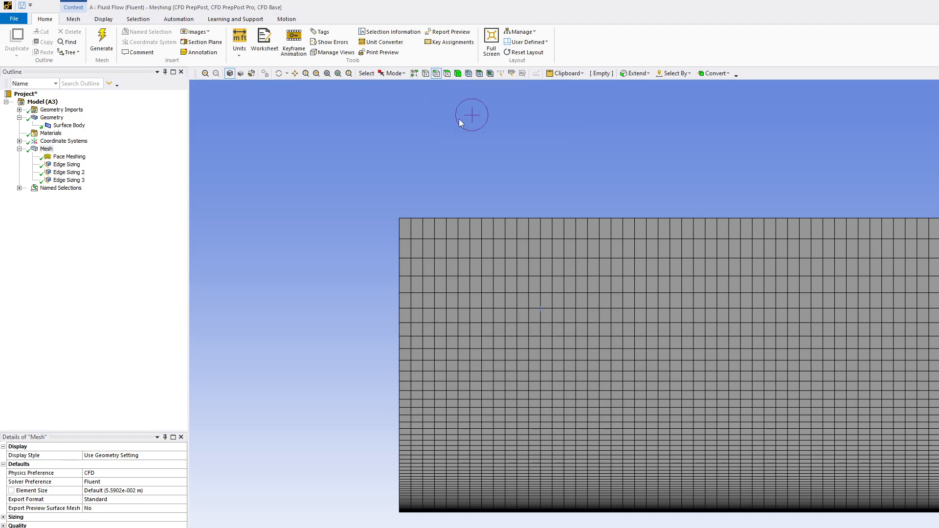
pyautogui.rightClick(398, 284)
pyautogui.click(468, 480)
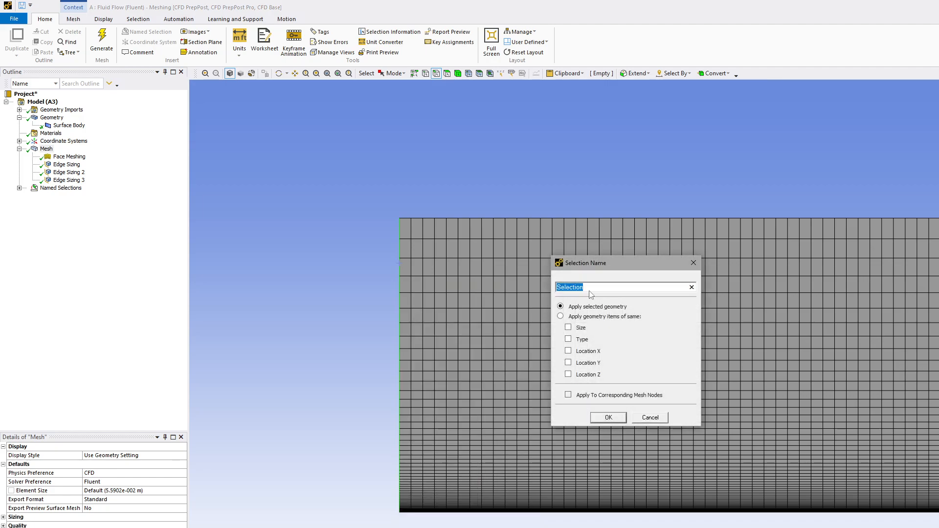
pyautogui.press('BackSpace')
pyautogui.write('Inlet')
pyautogui.press('Return')
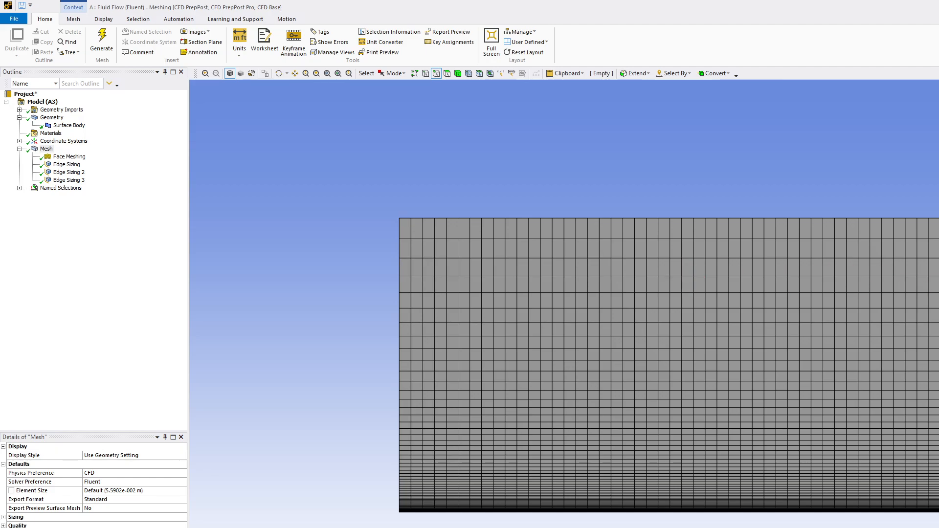
# Create a named selection called Outlet from the rectangle's right vertical edge
pyautogui.write('n')
pyautogui.write('Ou')
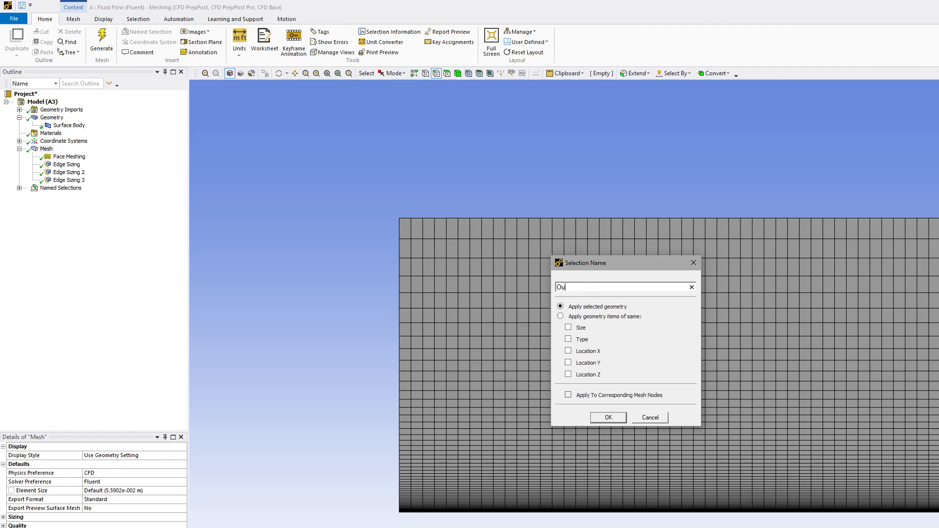
pyautogui.write('tlet')
pyautogui.press('Return')
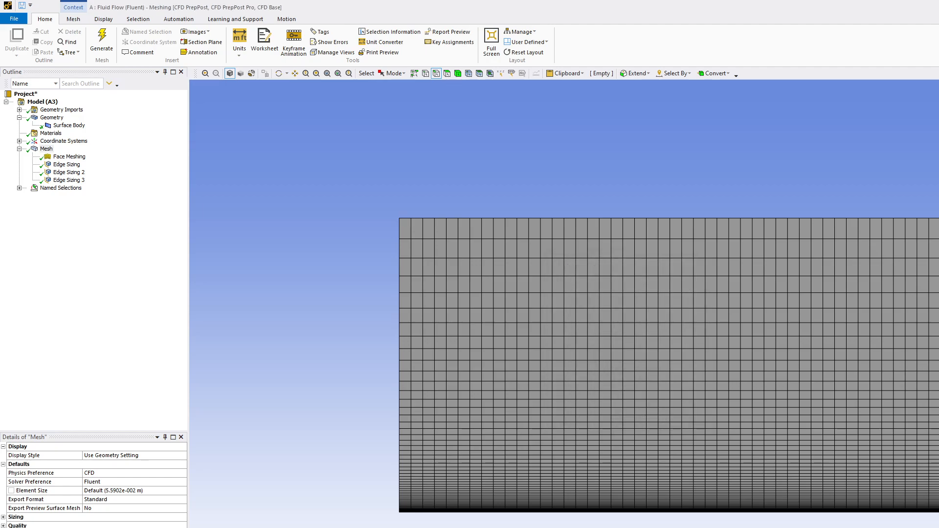
# Create a named selection called Flat Plate from the rectangle's bottom edge
pyautogui.click(592, 512)
pyautogui.rightClick(593, 512)
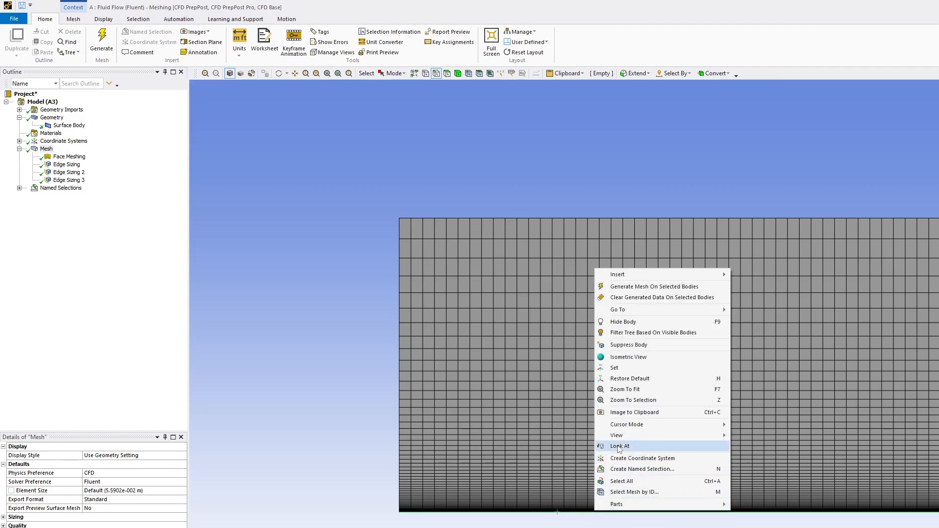
pyautogui.click(642, 469)
pyautogui.write('Flat')
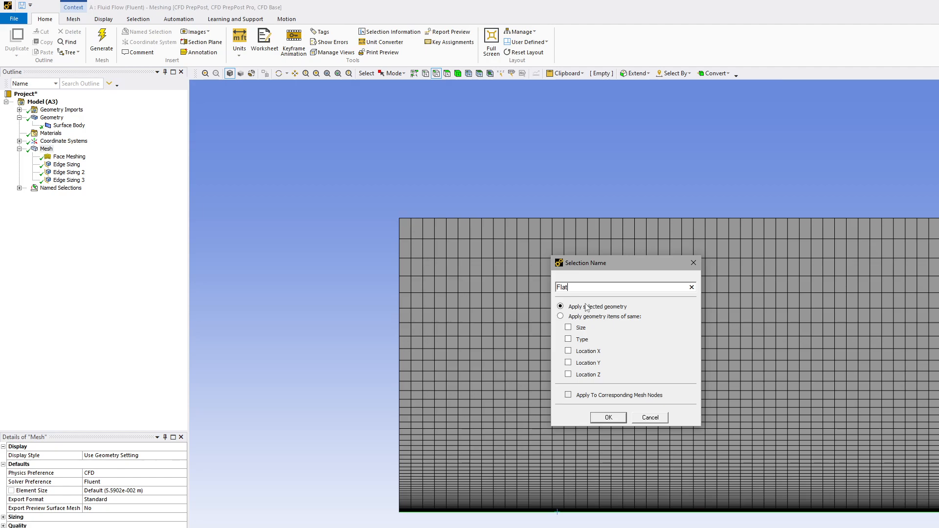
pyautogui.write(' Plate')
pyautogui.press('Return')
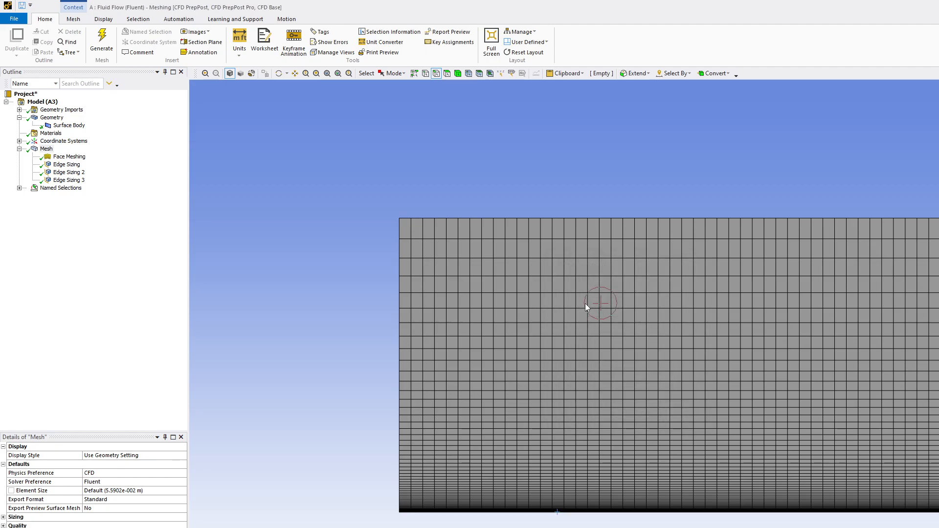
# Create a named selection called Far Field Pressure from the rectangle's top edge
pyautogui.click(596, 218)
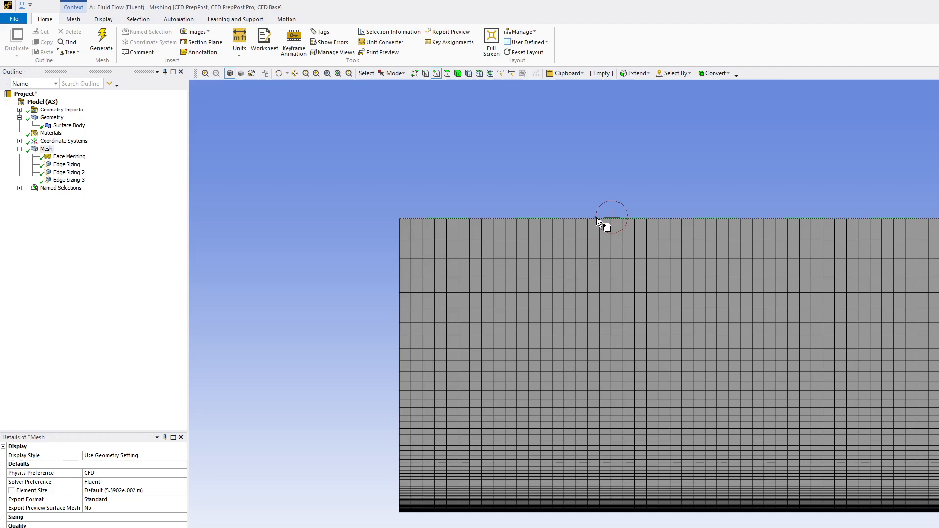
pyautogui.rightClick(597, 218)
pyautogui.click(641, 416)
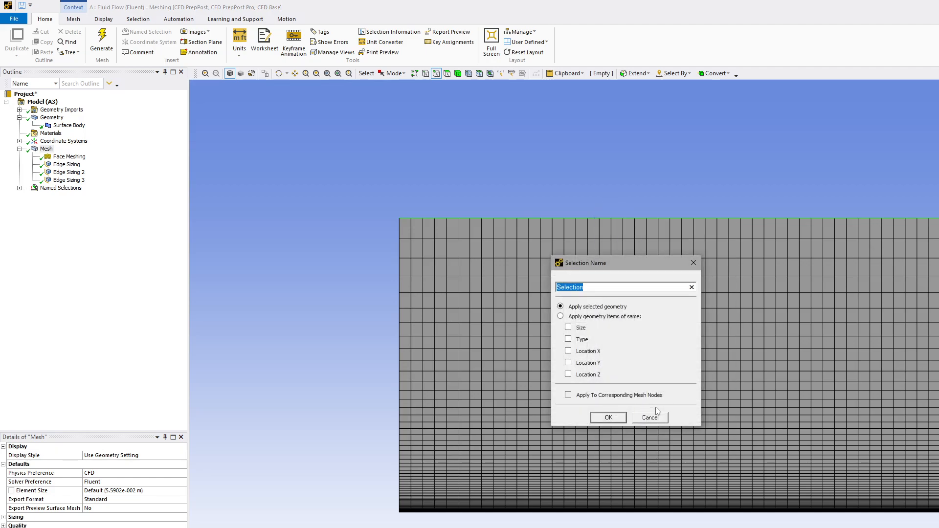
pyautogui.write('Far Field Pressure')
pyautogui.press('Return')
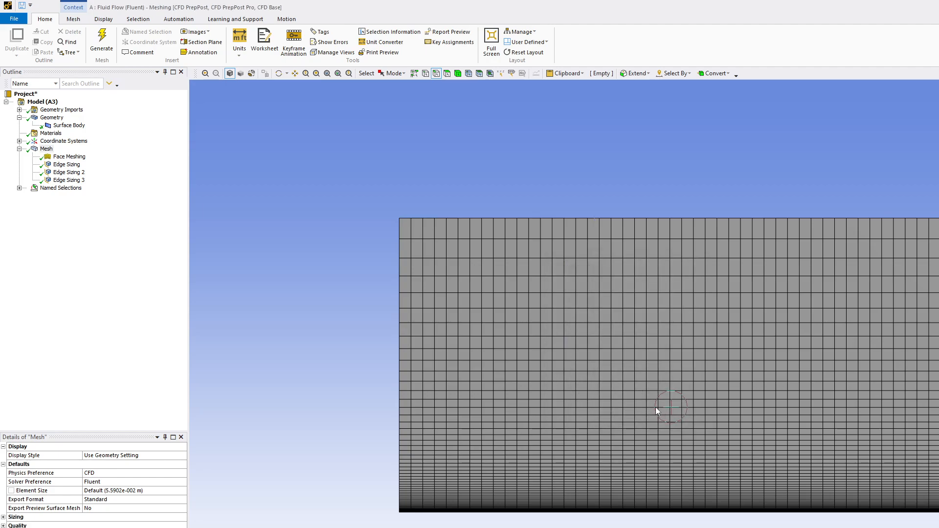
# Save the project and update the Mesh cell of the Fluid Flow (Fluent) system in Workbench
pyautogui.click(16, 21)
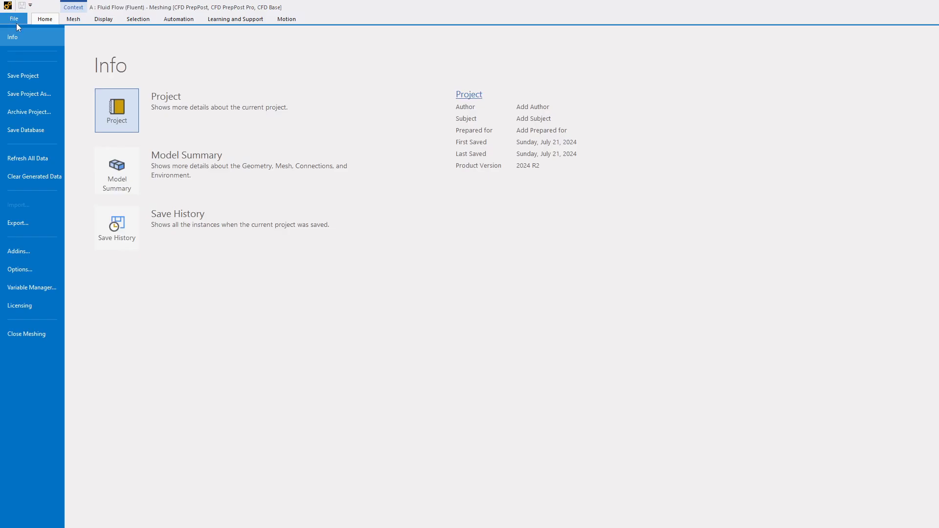
pyautogui.click(34, 77)
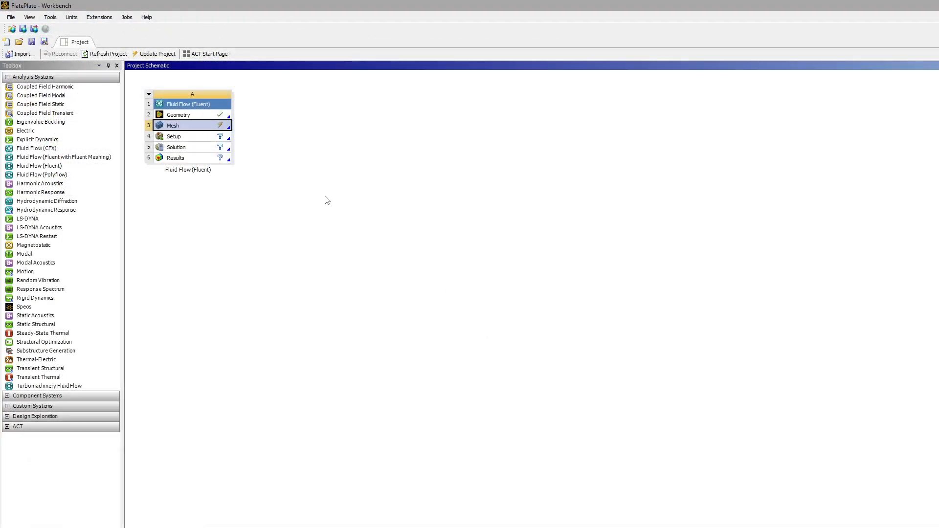
pyautogui.rightClick(200, 128)
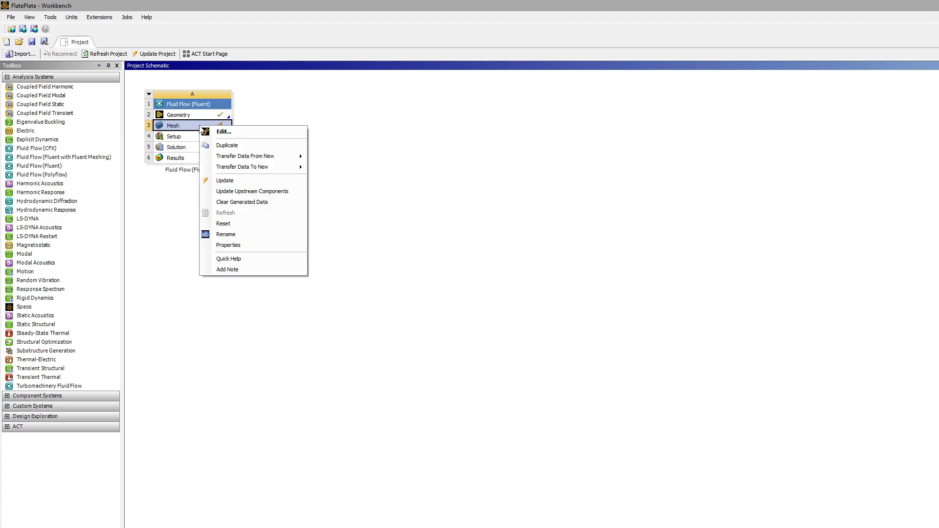
pyautogui.click(240, 180)
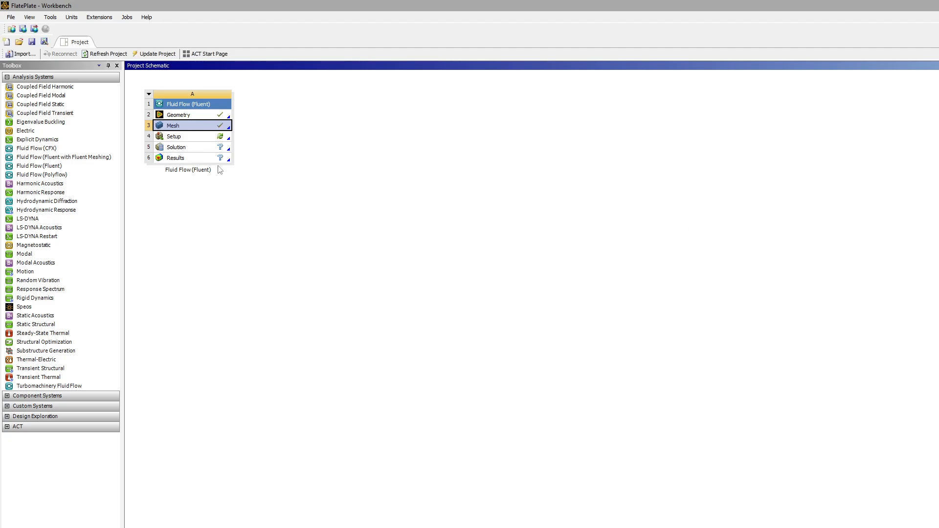
# Launch Fluent from the system's Setup cell with Double Precision enabled and 4 solver processes
pyautogui.click(201, 137)
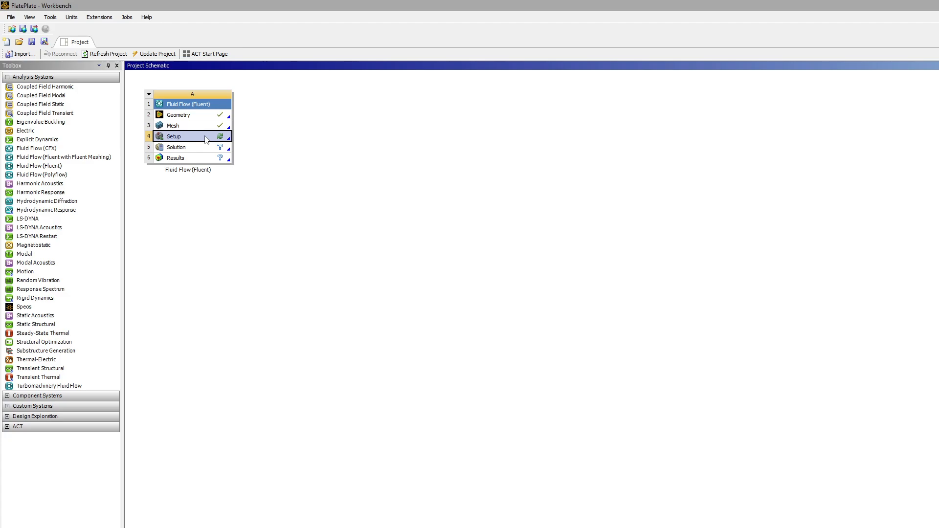
pyautogui.doubleClick(205, 139)
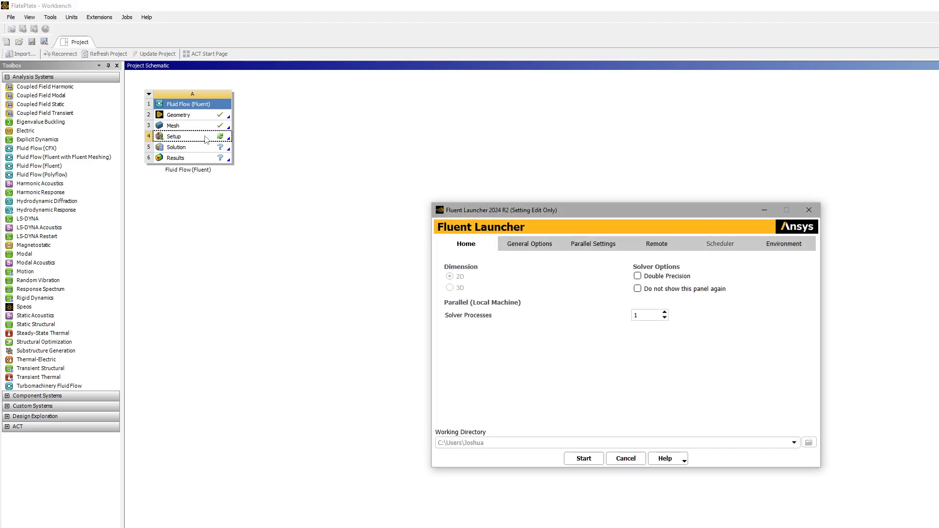
pyautogui.moveTo(576, 213); pyautogui.dragTo(545, 192)
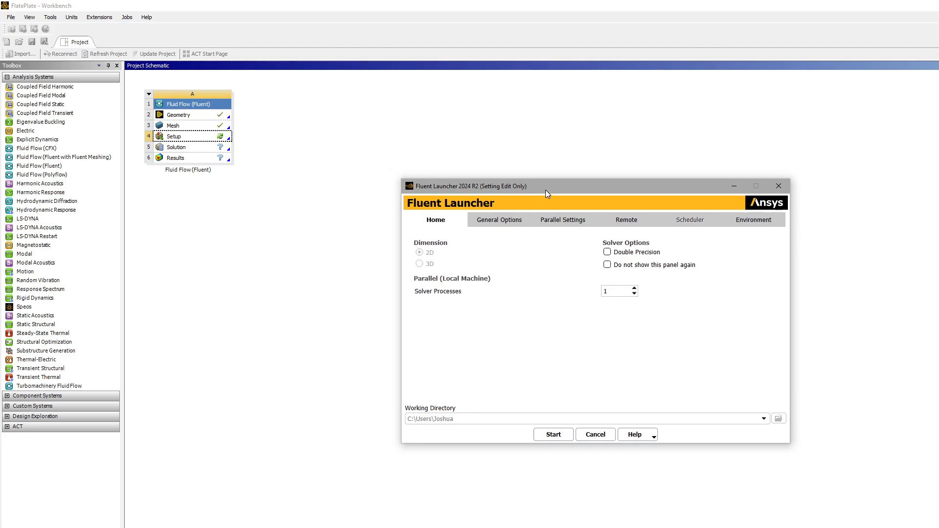
pyautogui.click(608, 253)
pyautogui.moveTo(621, 292); pyautogui.dragTo(601, 291)
pyautogui.write('4')
pyautogui.click(548, 436)
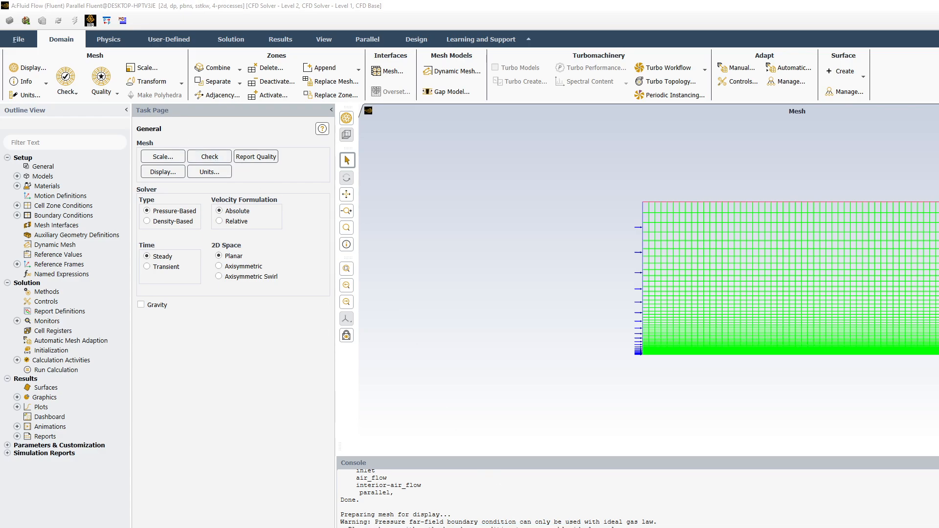
# Run a mesh check and report the mesh quality
pyautogui.click(214, 157)
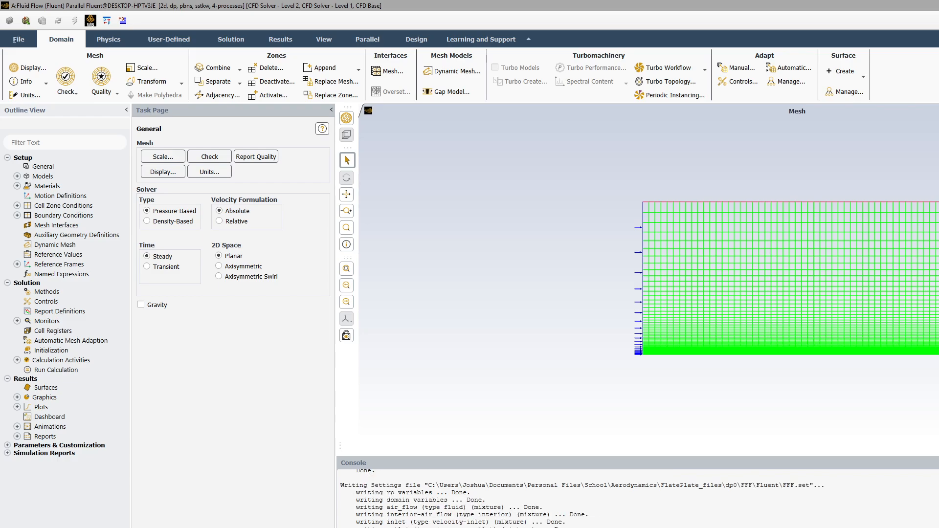
pyautogui.click(261, 160)
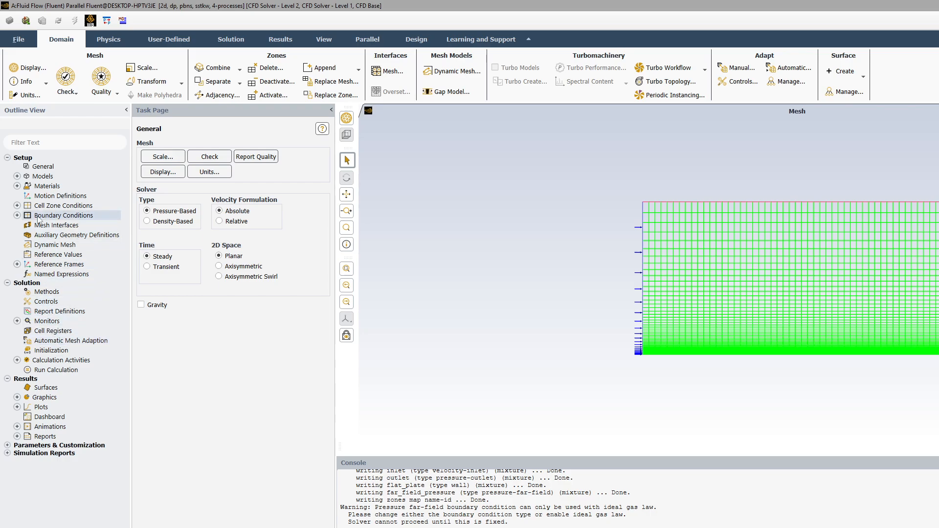
# Set the viscous model to Laminar
pyautogui.doubleClick(43, 177)
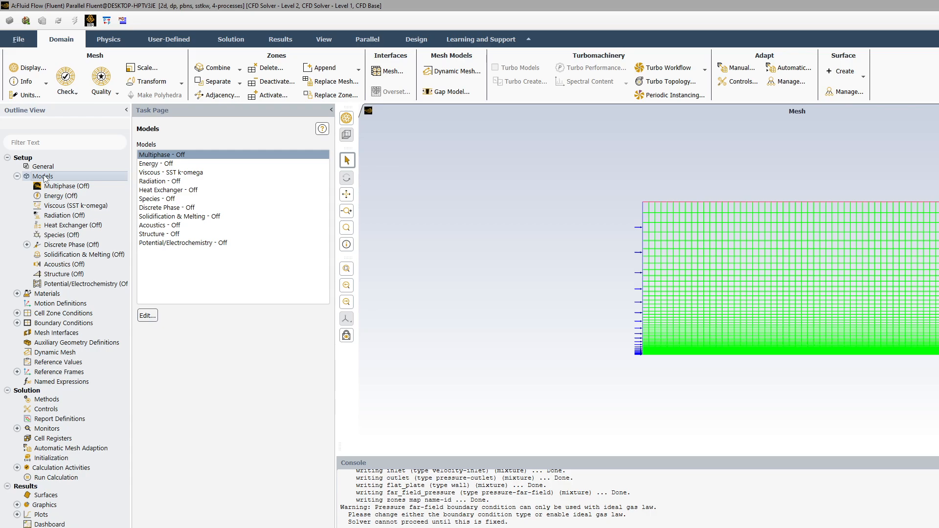
pyautogui.doubleClick(177, 173)
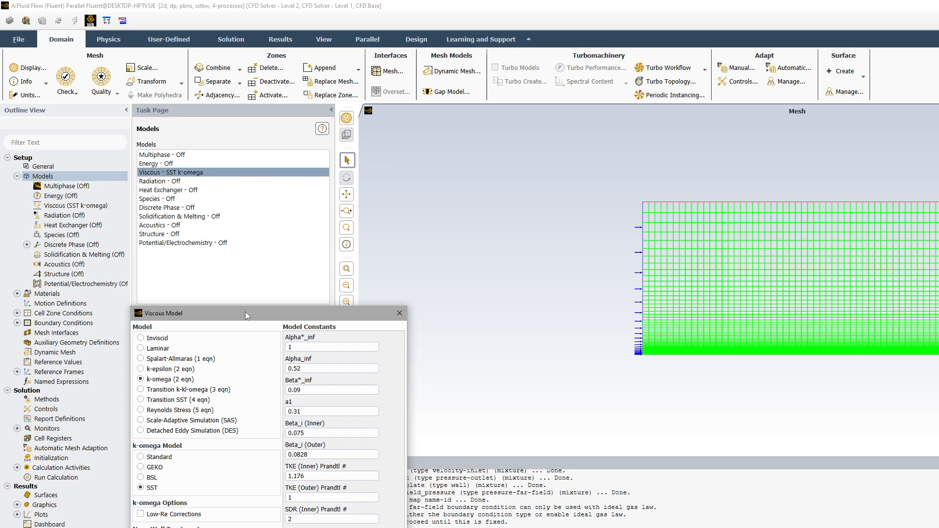
pyautogui.moveTo(245, 312); pyautogui.dragTo(328, 145)
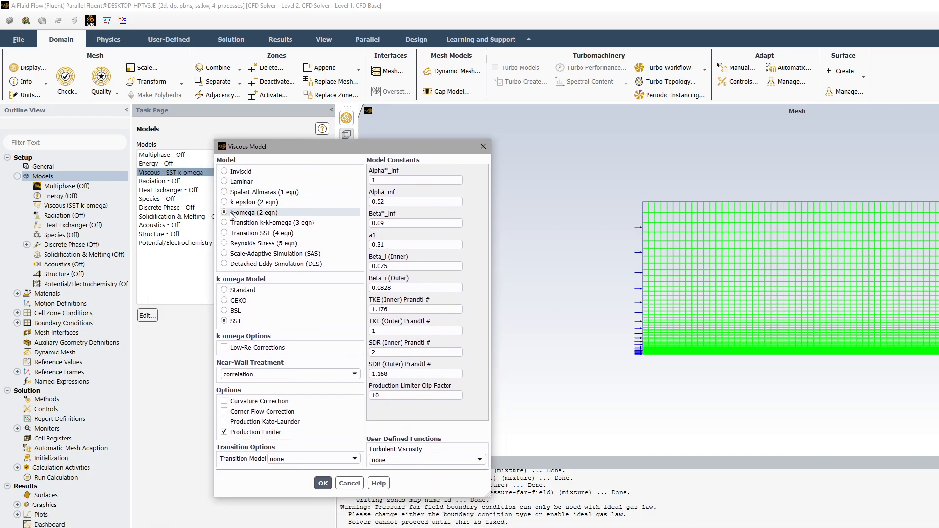
pyautogui.click(225, 182)
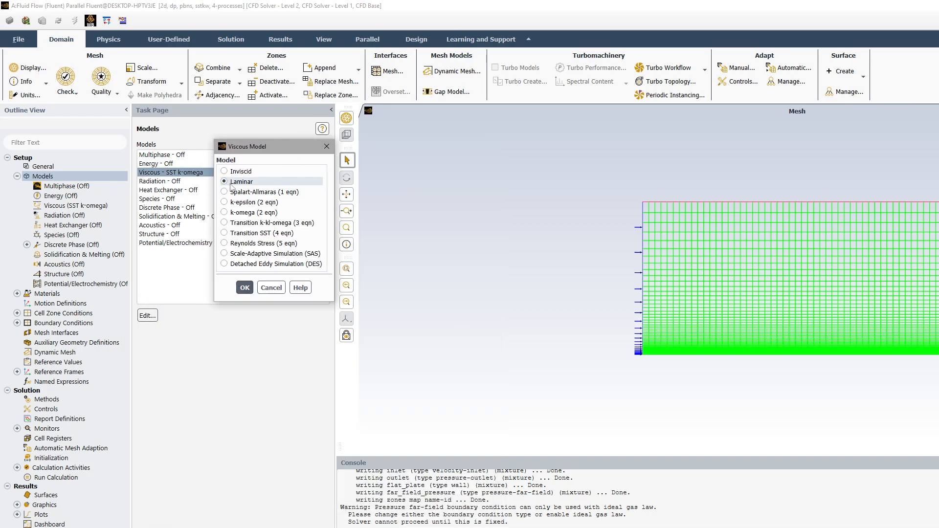
pyautogui.click(245, 287)
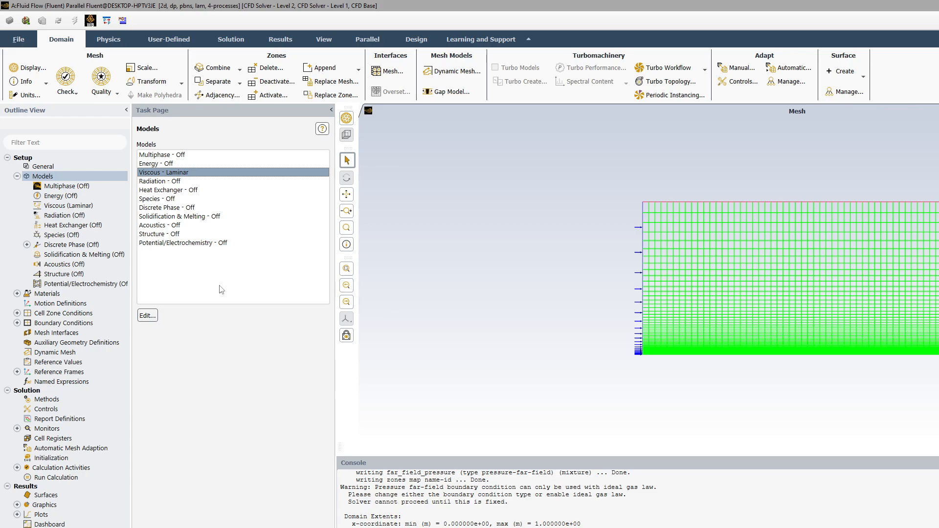
# Open the fluid material air for editing and set its constant density to 1.2 kg/m³
pyautogui.click(47, 294)
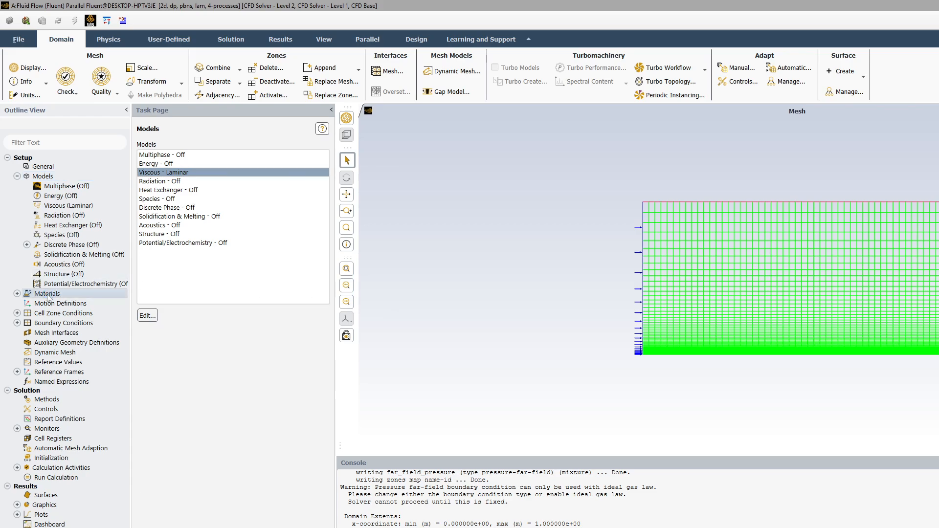
pyautogui.doubleClick(46, 294)
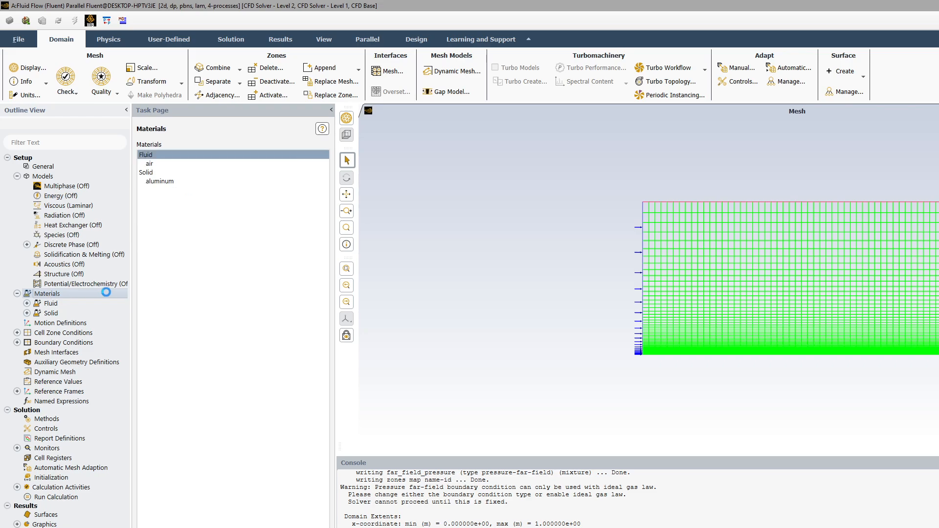
pyautogui.doubleClick(156, 163)
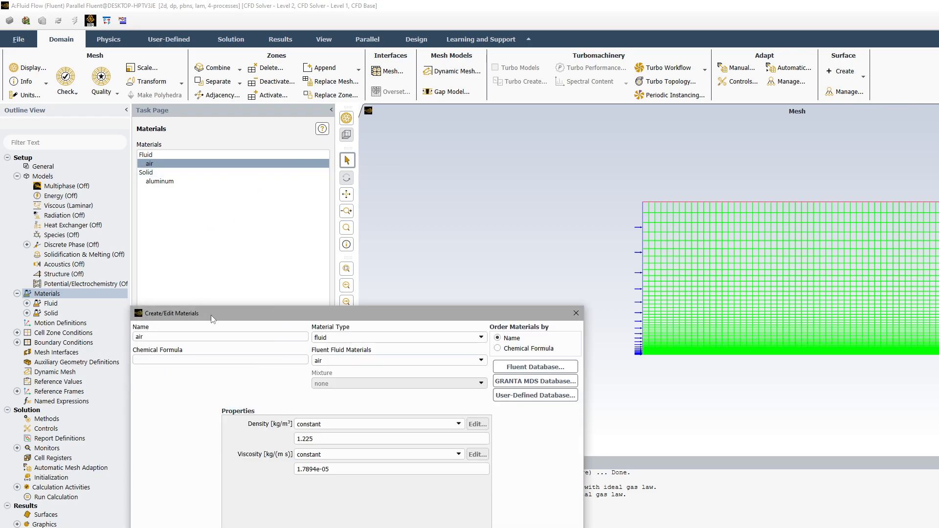
pyautogui.moveTo(210, 315); pyautogui.dragTo(331, 170)
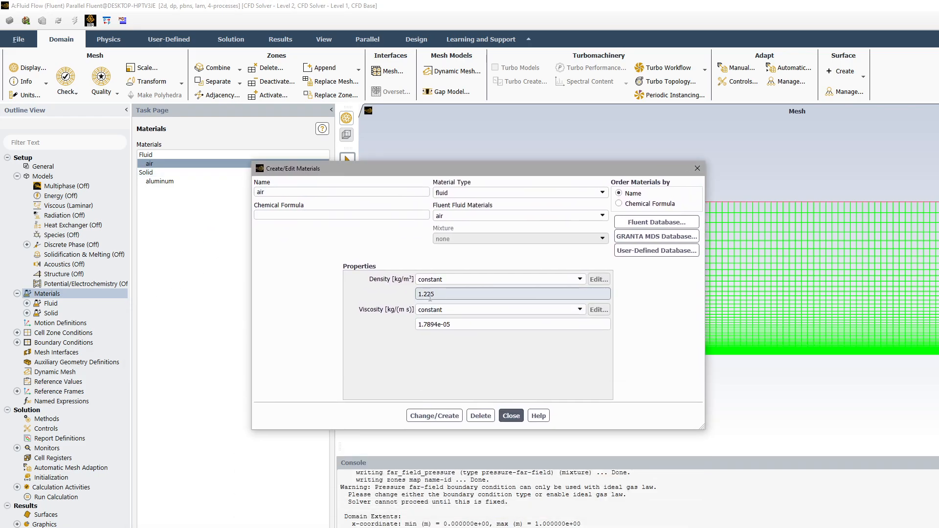
pyautogui.moveTo(435, 294); pyautogui.dragTo(429, 295)
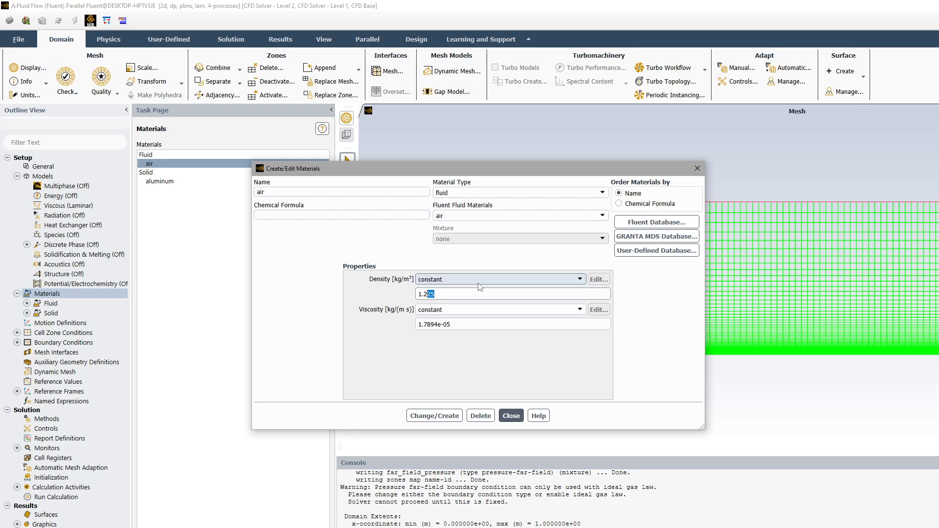
pyautogui.press('BackSpace')
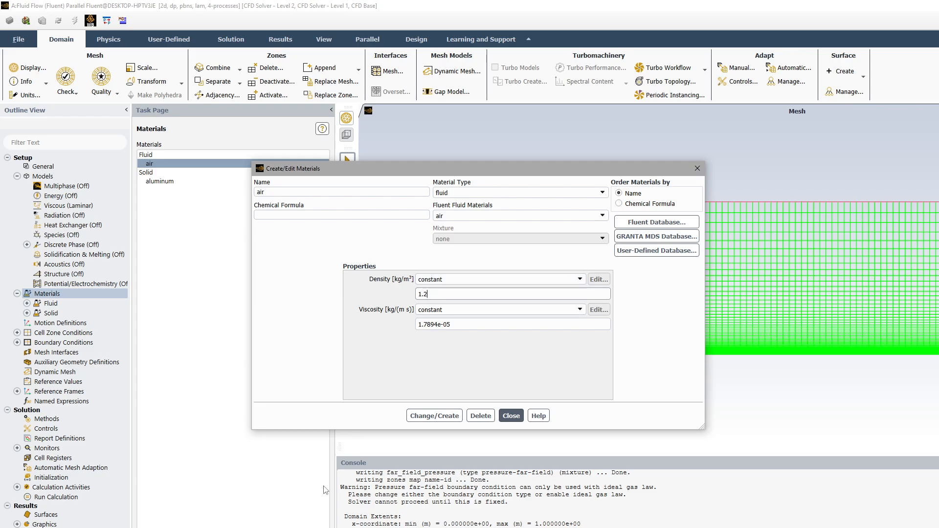
# Check the air properties on the assignment page in Chrome, set air's viscosity to 1.8e-05 kg/(m s) in Fluent, and save the material changes
pyautogui.hotkey('alt', 'Tab')
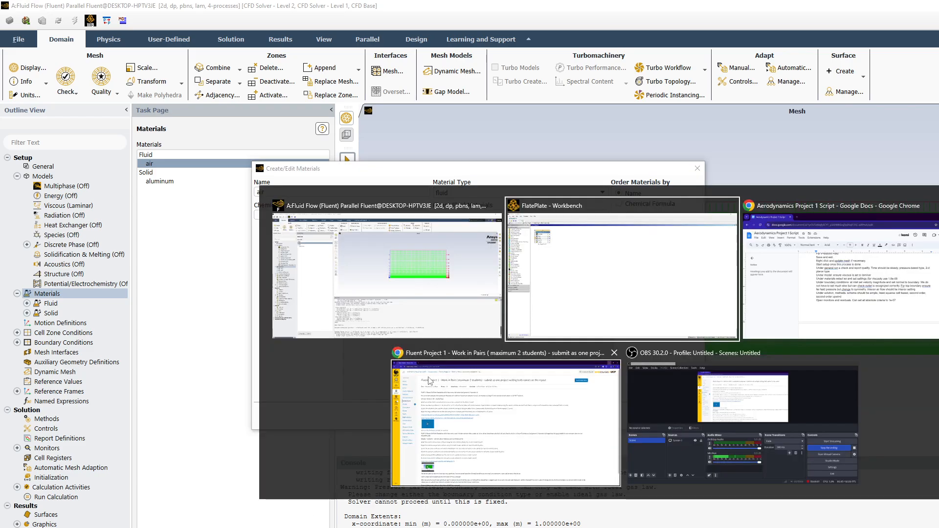
pyautogui.click(468, 408)
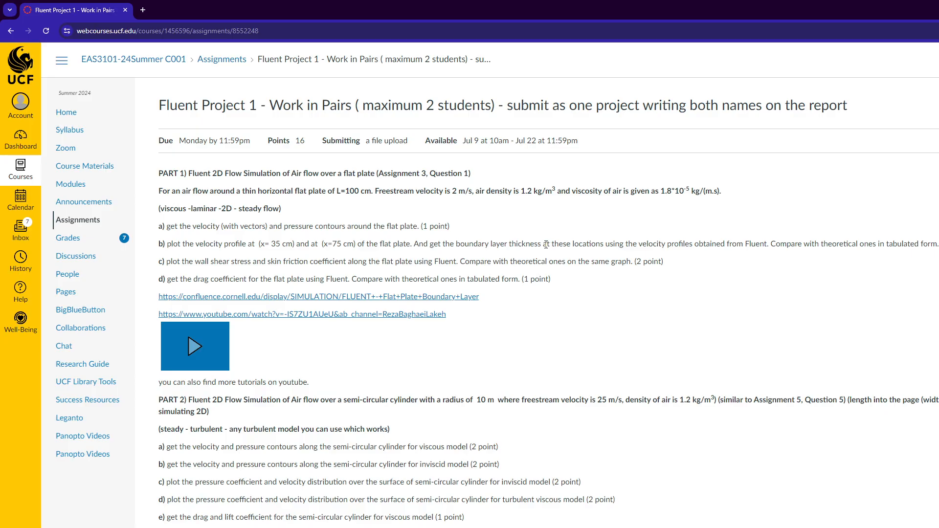
pyautogui.hotkey('alt', 'Tab')
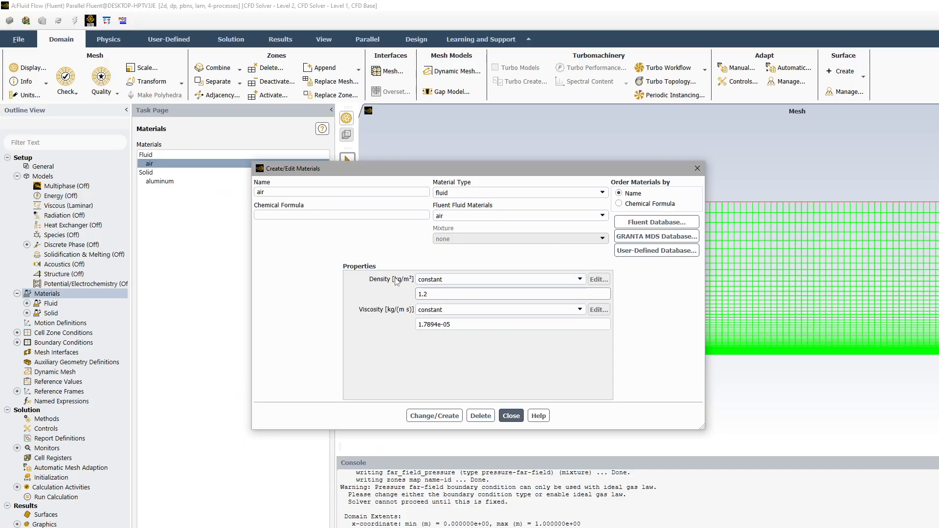
pyautogui.hotkey('alt', 'Tab')
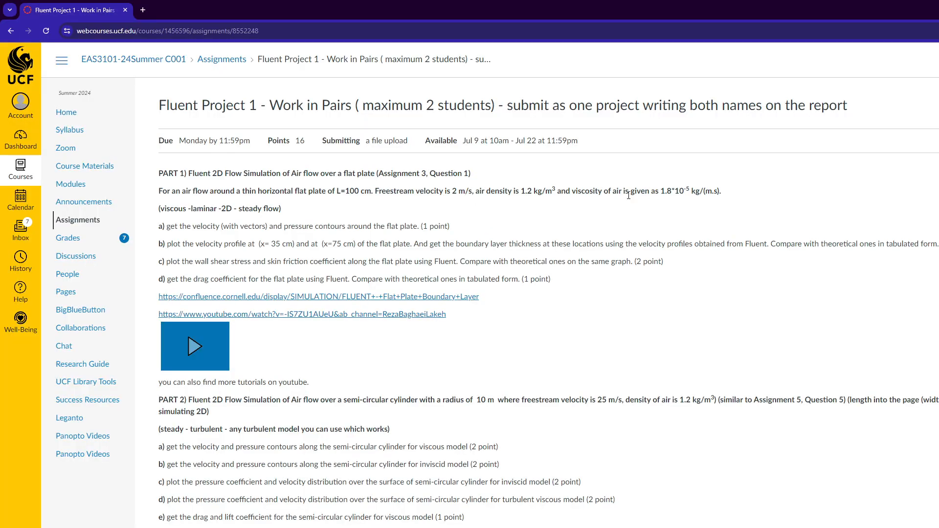
pyautogui.hotkey('alt', 'Tab')
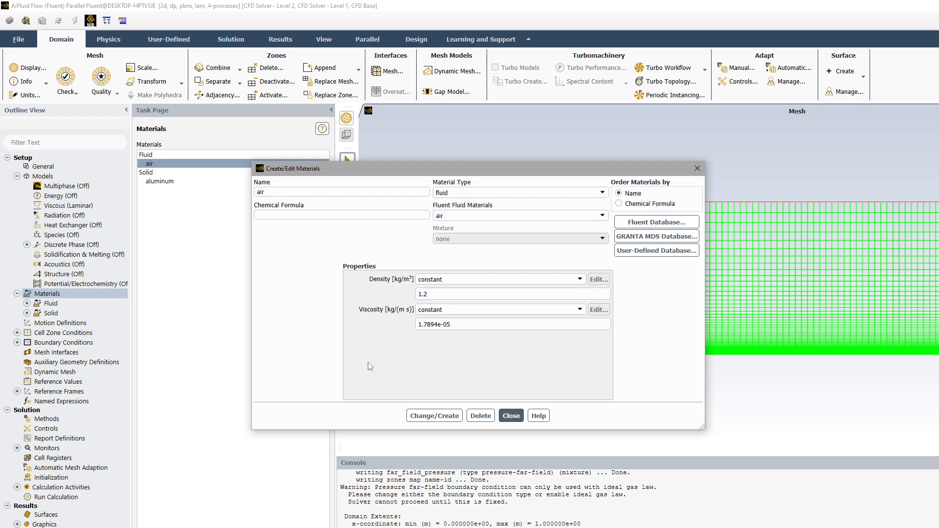
pyautogui.moveTo(435, 324); pyautogui.dragTo(423, 324)
pyautogui.write('8')
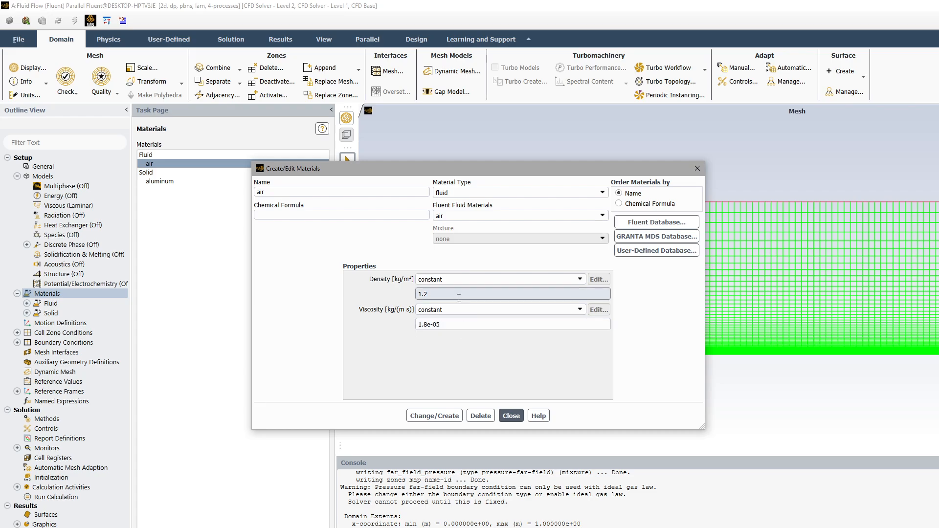
pyautogui.click(432, 416)
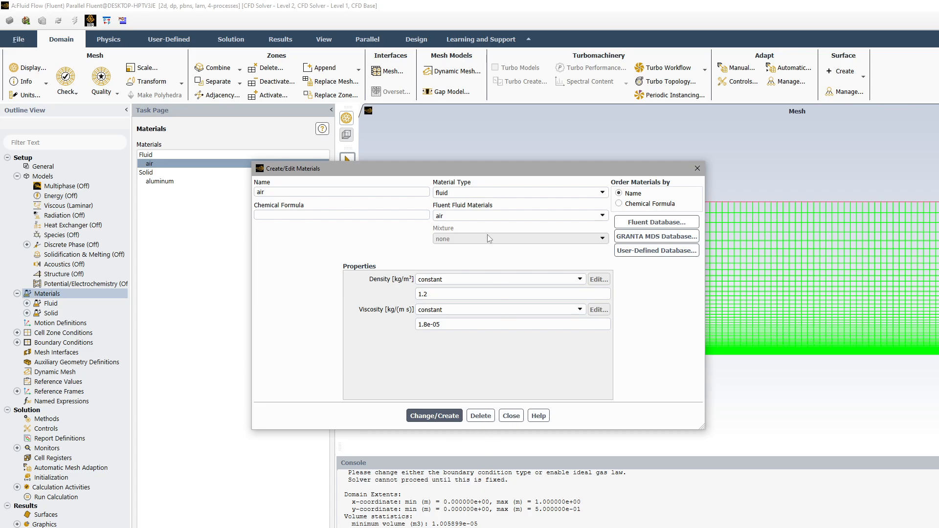
pyautogui.click(697, 168)
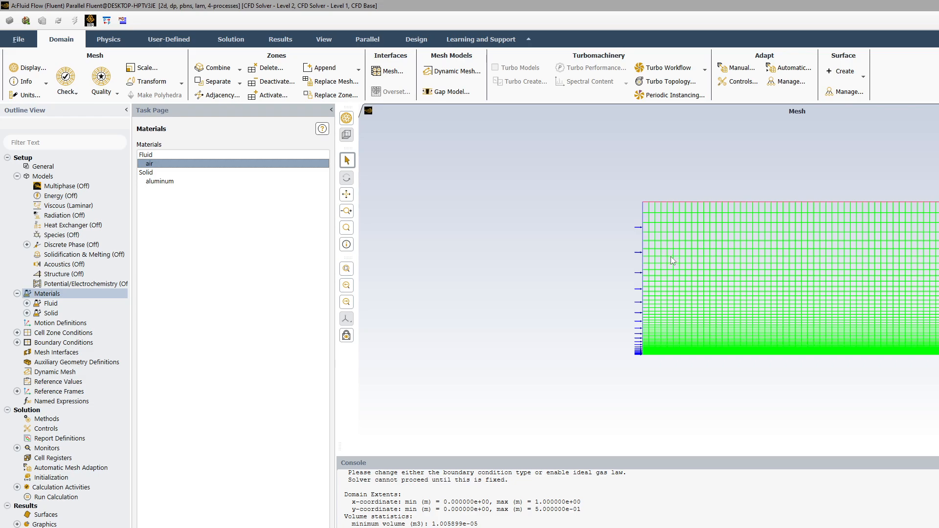
# Set the inlet boundary's velocity magnitude to 2 m/s, checking the freestream velocity on the assignment page, and apply it
pyautogui.click(44, 343)
pyautogui.doubleClick(48, 345)
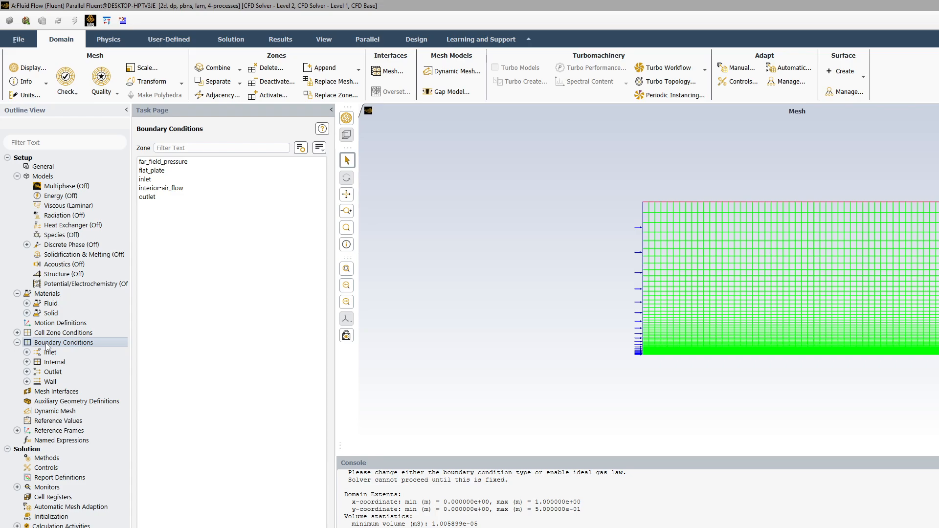
pyautogui.click(157, 180)
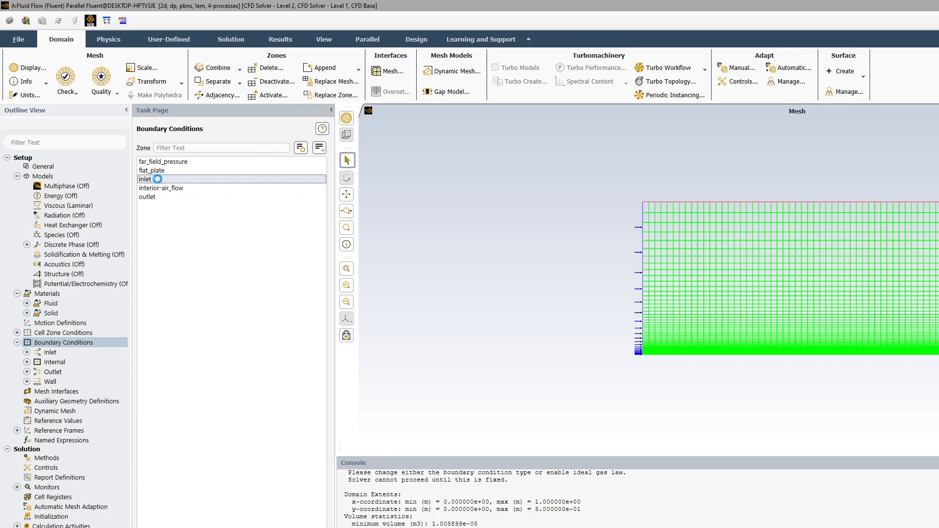
pyautogui.doubleClick(157, 179)
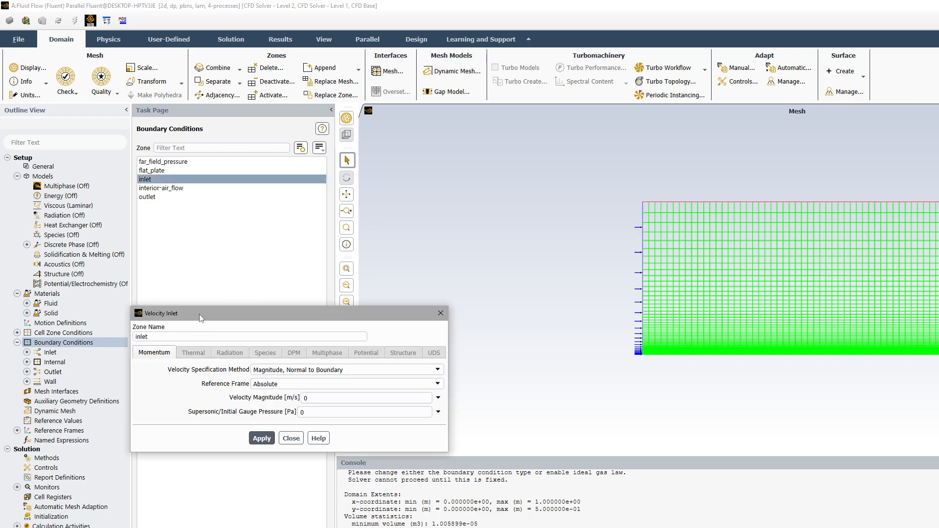
pyautogui.moveTo(200, 317); pyautogui.dragTo(297, 226)
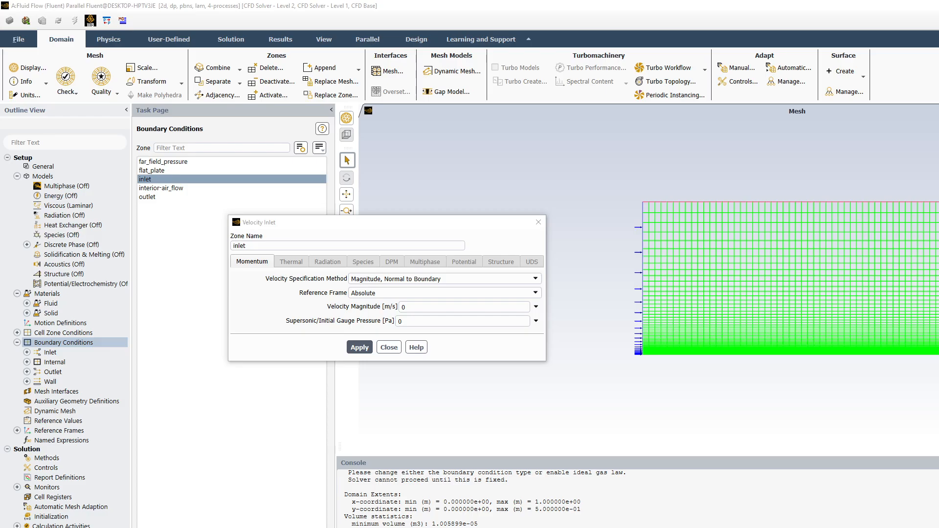
pyautogui.hotkey('alt', 'Tab')
pyautogui.moveTo(451, 190); pyautogui.dragTo(473, 191)
pyautogui.click(481, 207)
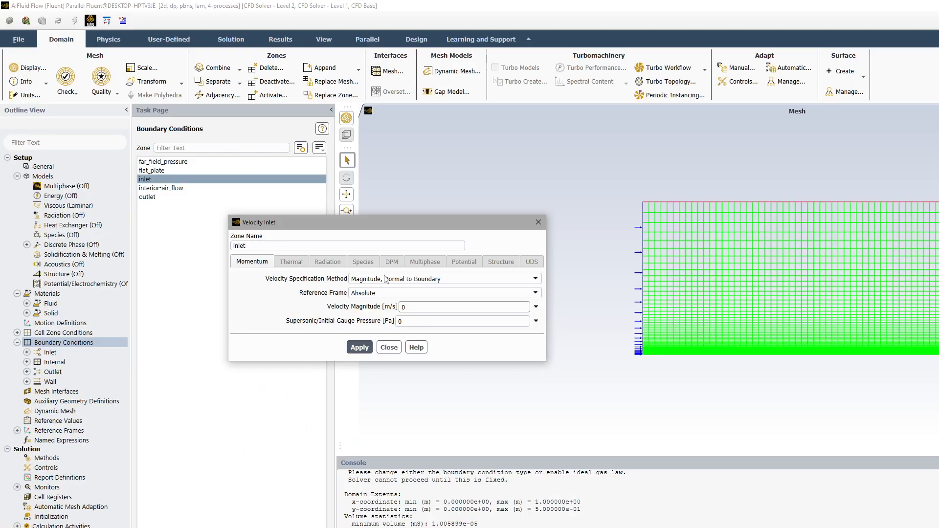
pyautogui.click(412, 308)
pyautogui.click(361, 346)
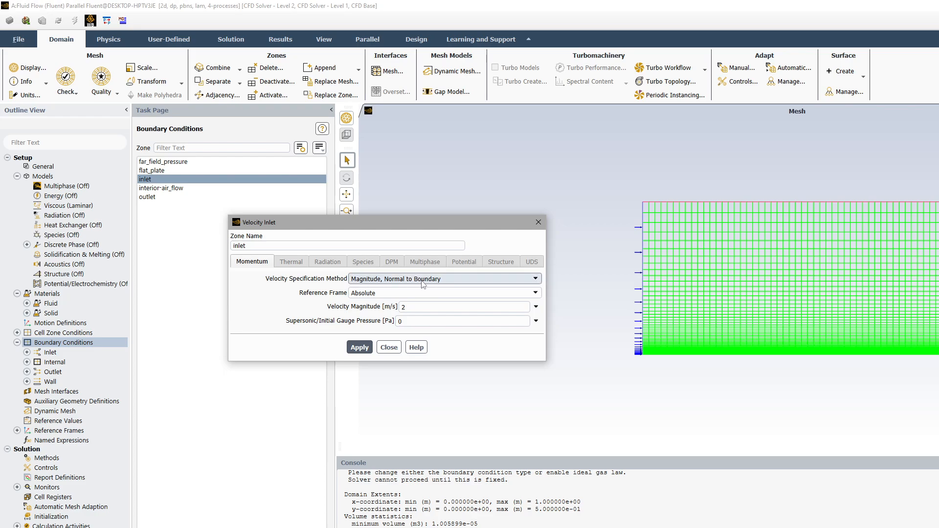
pyautogui.click(538, 222)
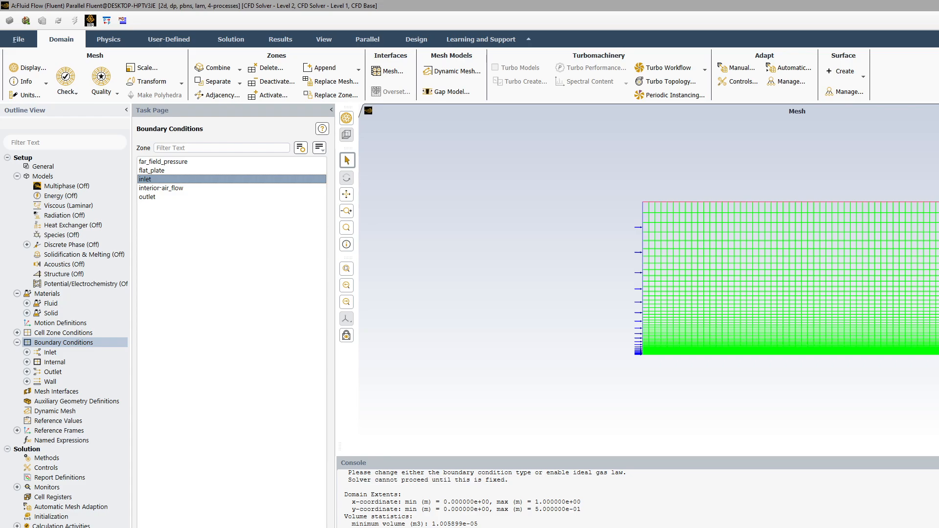
# Go through the outlet, interior-air_flow and flat_plate zones, and change the far_field_pressure boundary type to Symmetry
pyautogui.click(155, 197)
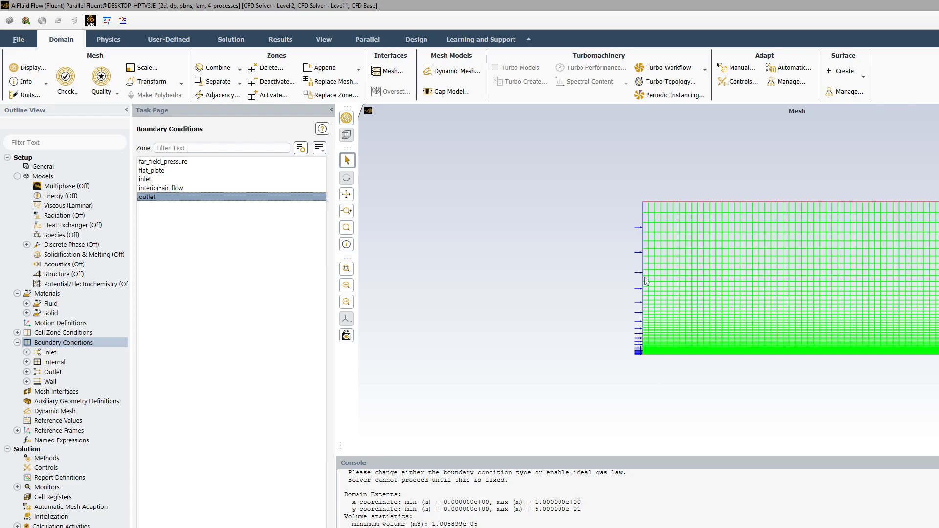
pyautogui.click(172, 187)
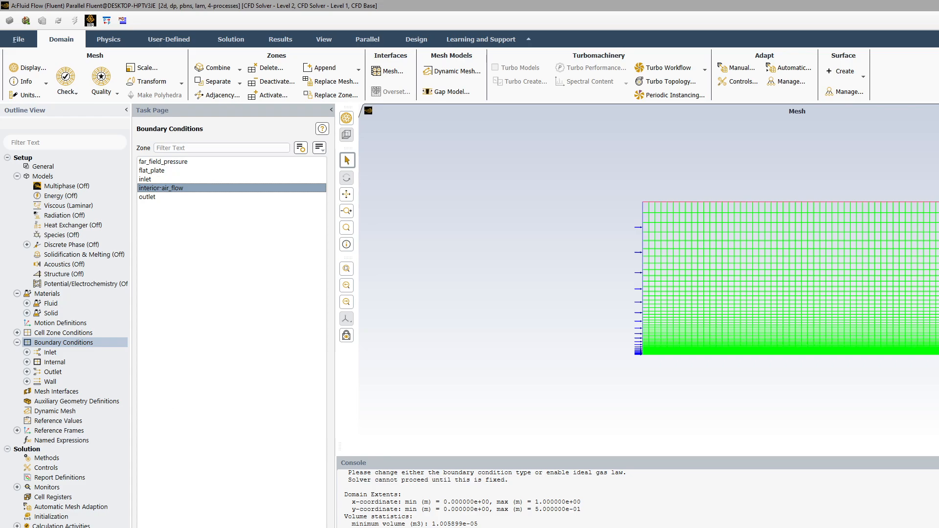
pyautogui.click(168, 171)
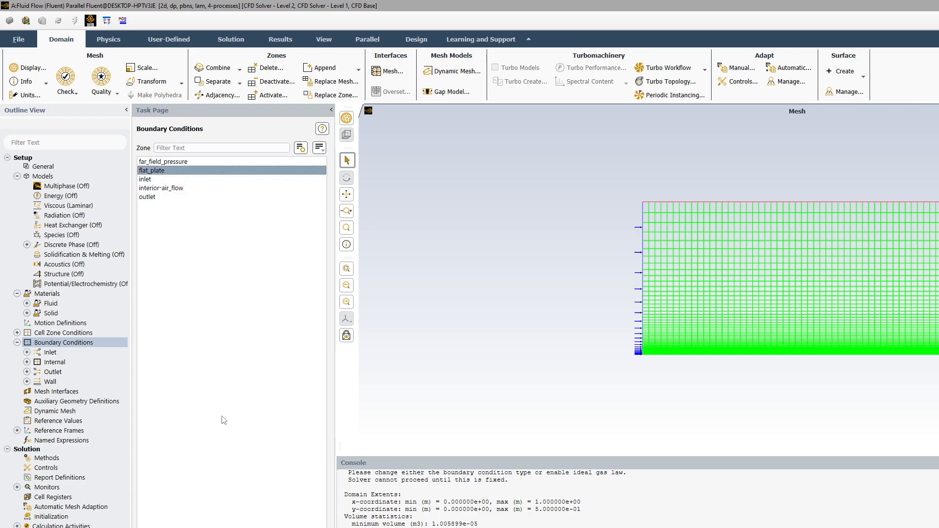
pyautogui.click(206, 162)
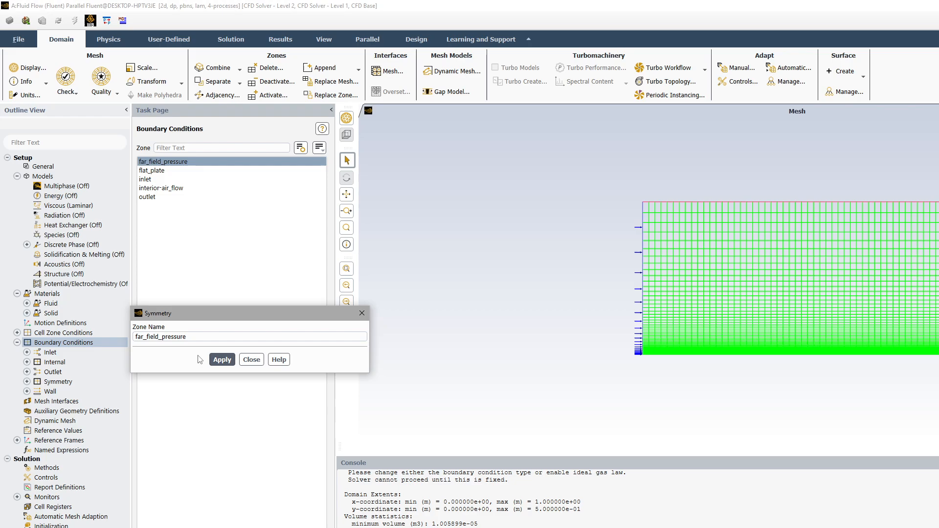
pyautogui.click(221, 361)
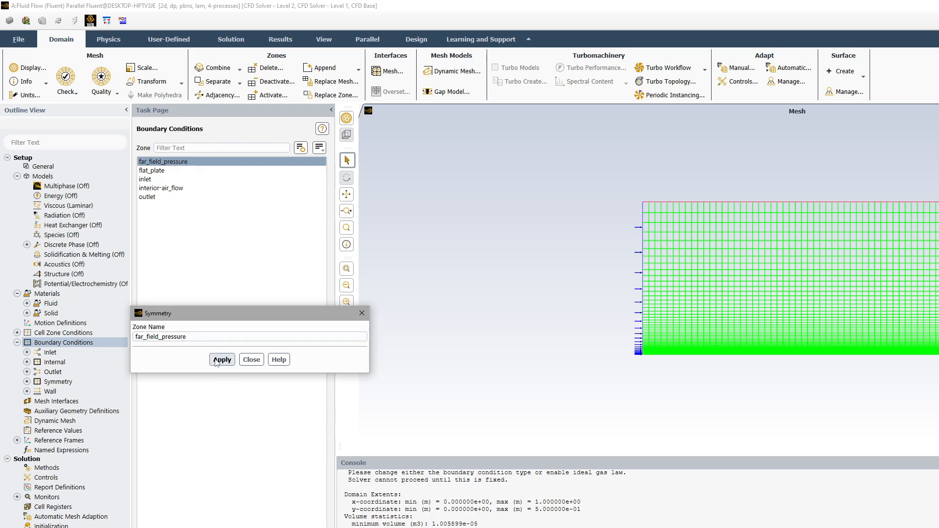
pyautogui.click(362, 313)
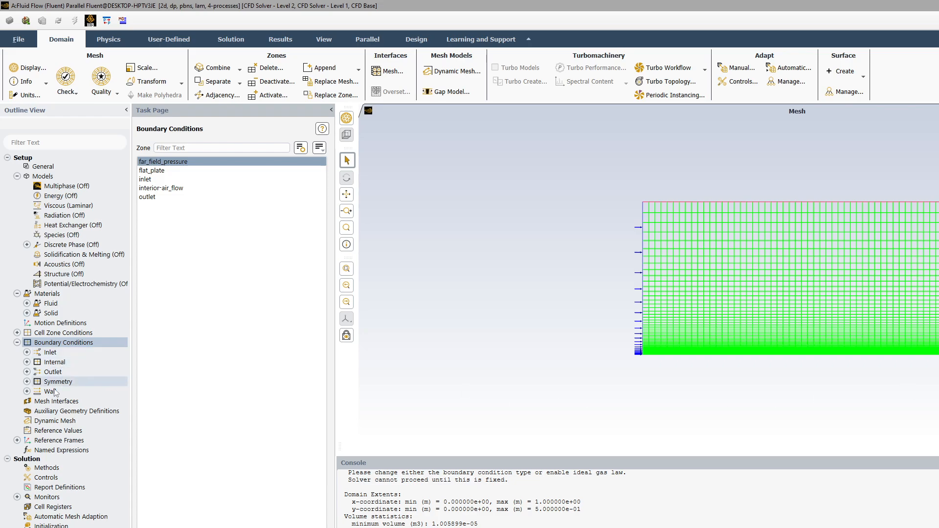
# Set the pressure-velocity coupling scheme of the solution methods to SIMPLE
pyautogui.click(43, 469)
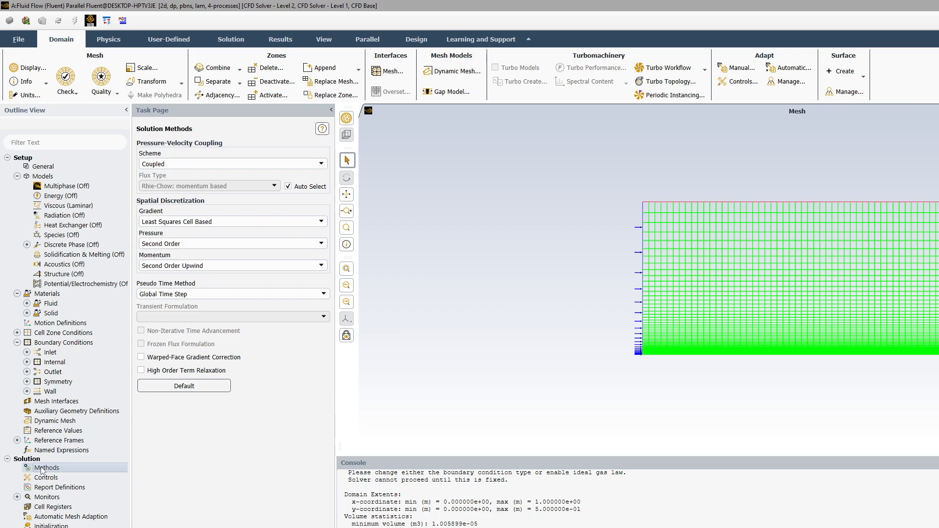
pyautogui.click(168, 164)
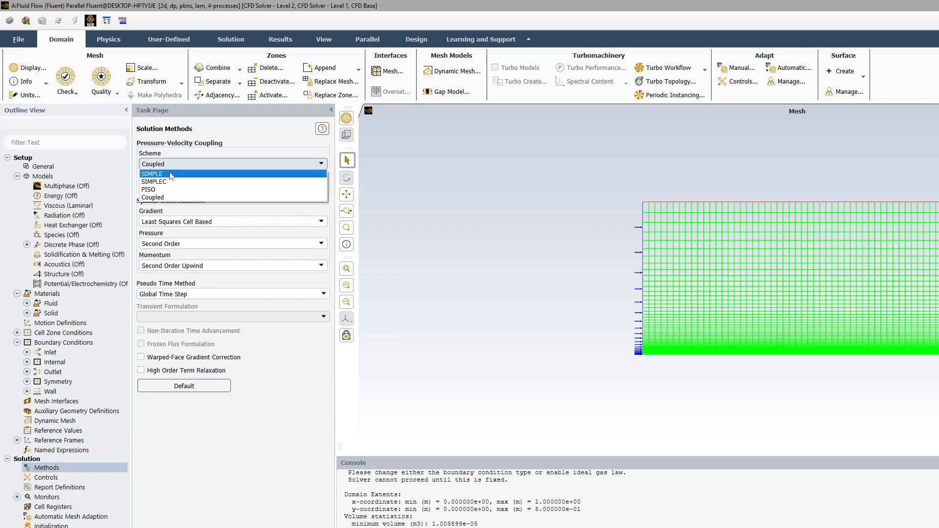
pyautogui.click(170, 175)
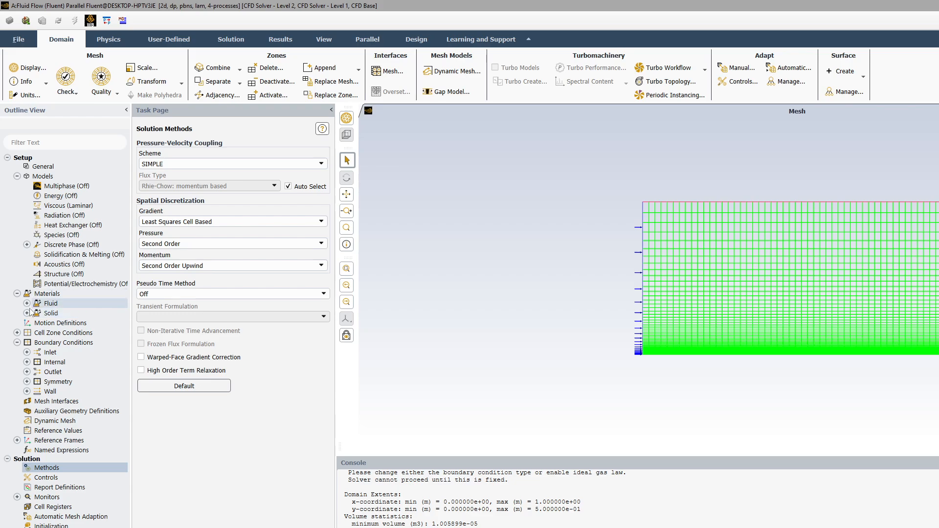
# Open the residual monitors and set the continuity equation's absolute convergence criterion to 1e-7
pyautogui.click(33, 498)
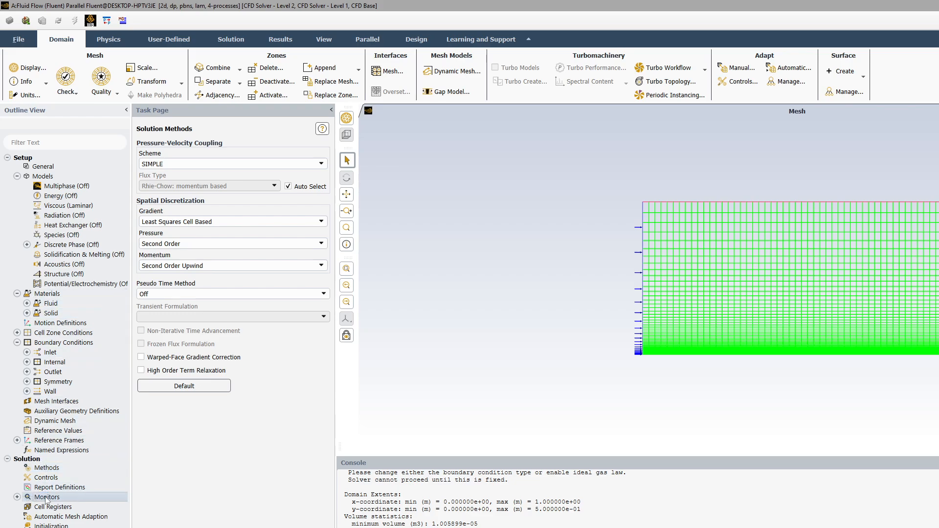
pyautogui.doubleClick(45, 497)
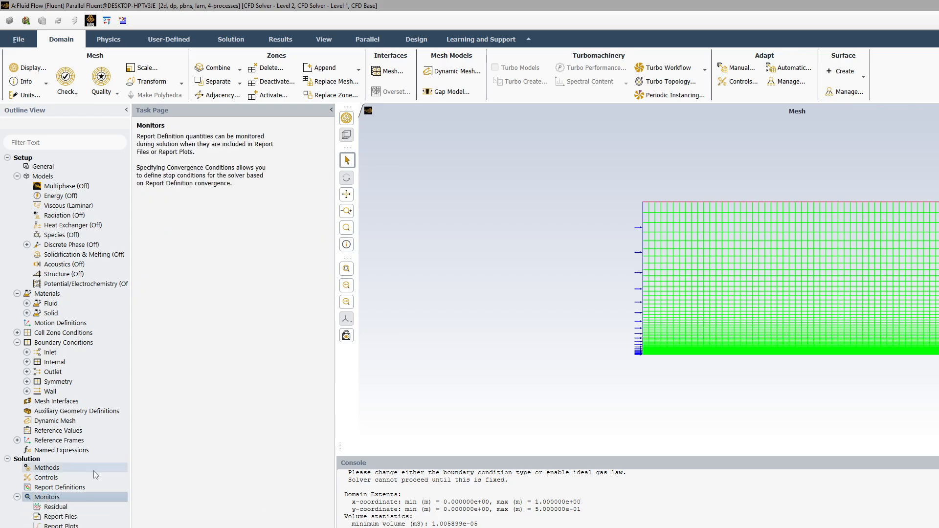
pyautogui.doubleClick(55, 507)
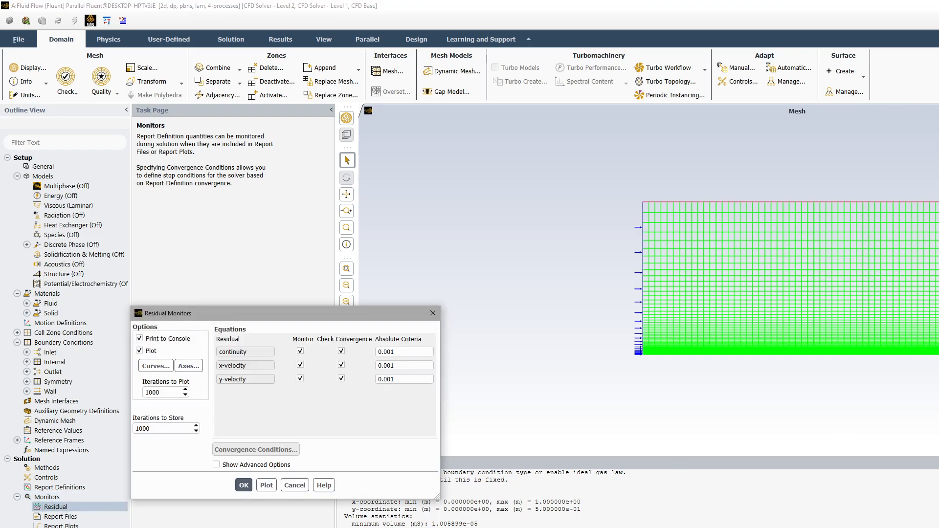
pyautogui.moveTo(345, 316); pyautogui.dragTo(459, 214)
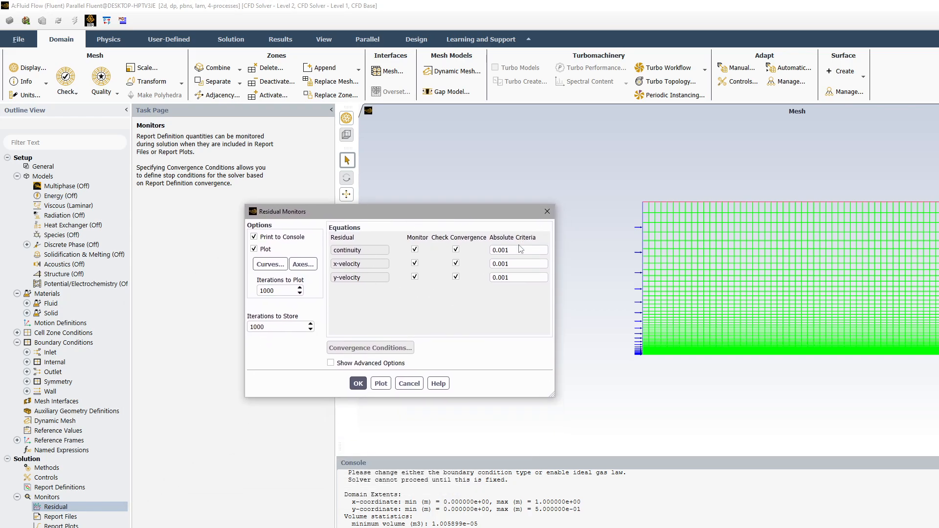
pyautogui.click(282, 289)
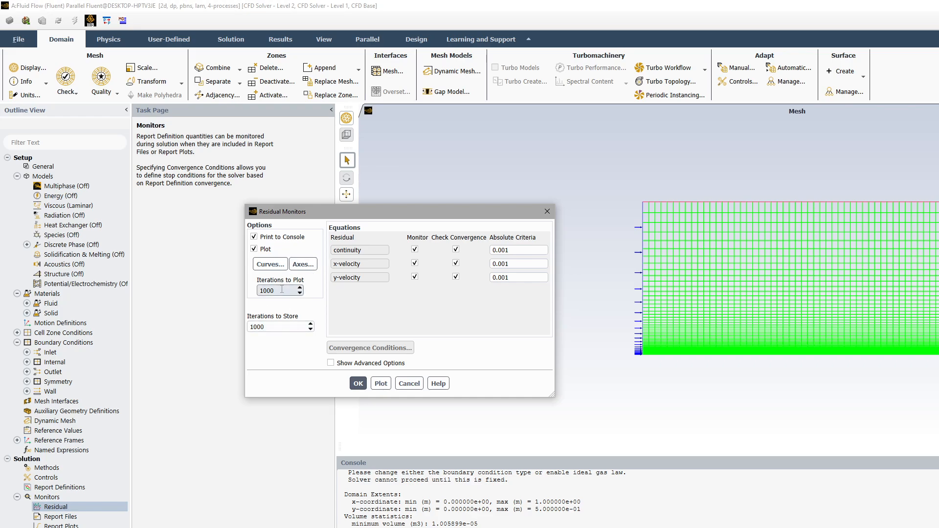
pyautogui.click(517, 250)
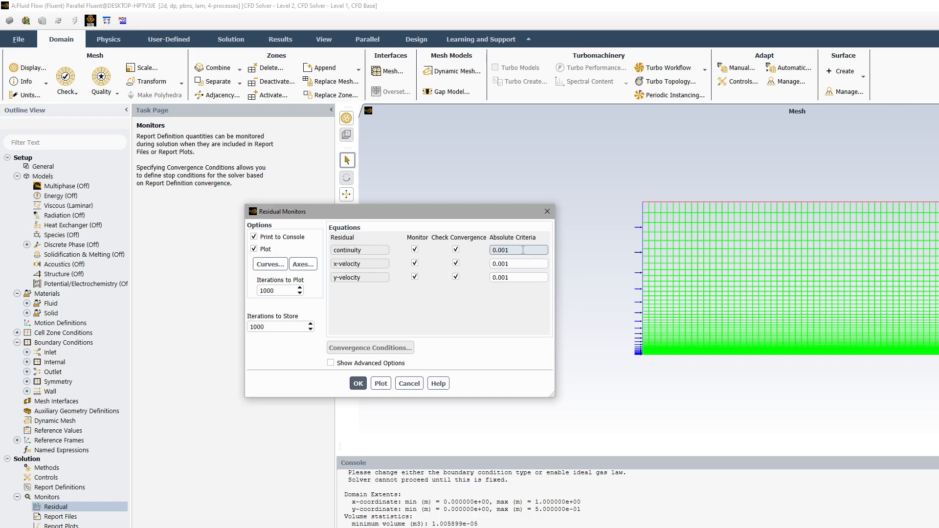
pyautogui.moveTo(507, 250); pyautogui.dragTo(490, 251)
pyautogui.write('1')
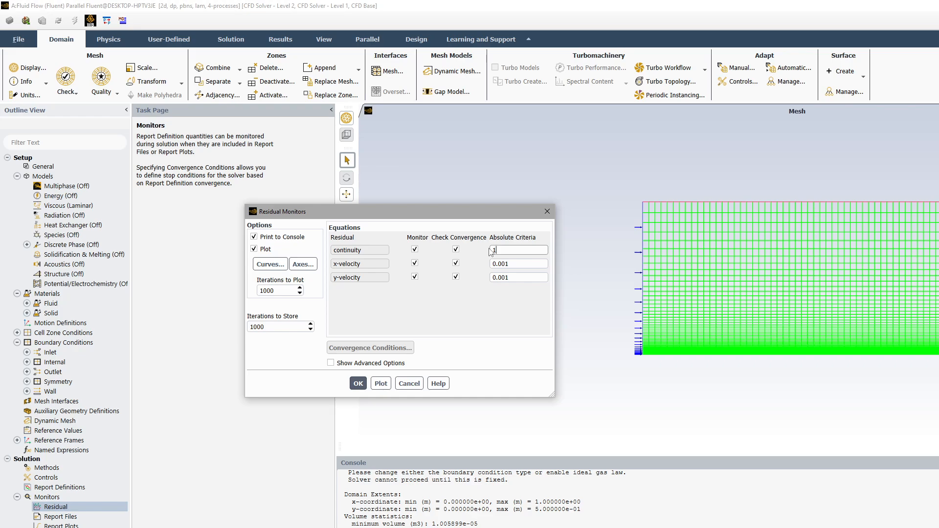
pyautogui.write('e-7')
pyautogui.press('Return')
# Set the x-velocity and y-velocity absolute criteria to 1e-7 as well and accept the residual monitor settings
pyautogui.hotkey('ctrl', 'c')
pyautogui.moveTo(516, 264); pyautogui.dragTo(485, 283)
pyautogui.hotkey('ctrl', 'v')
pyautogui.hotkey('ctrl', 'v')
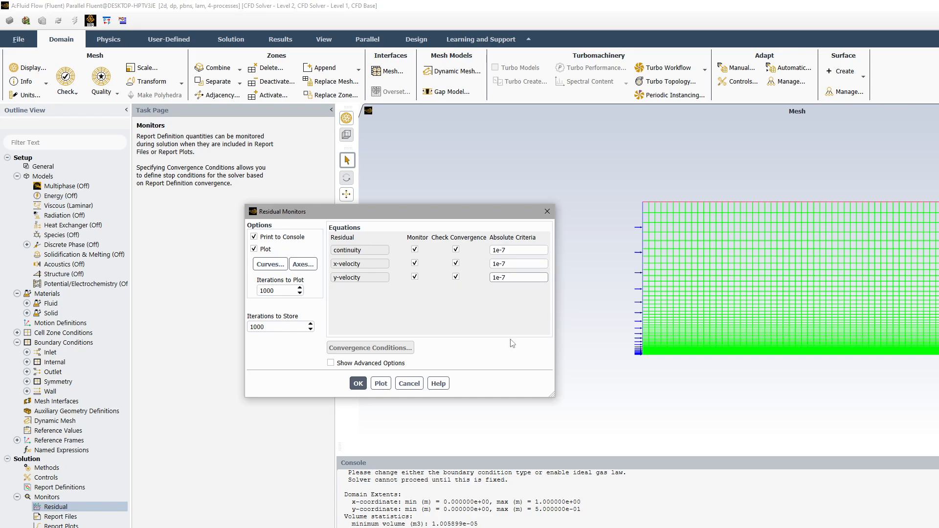
pyautogui.click(357, 383)
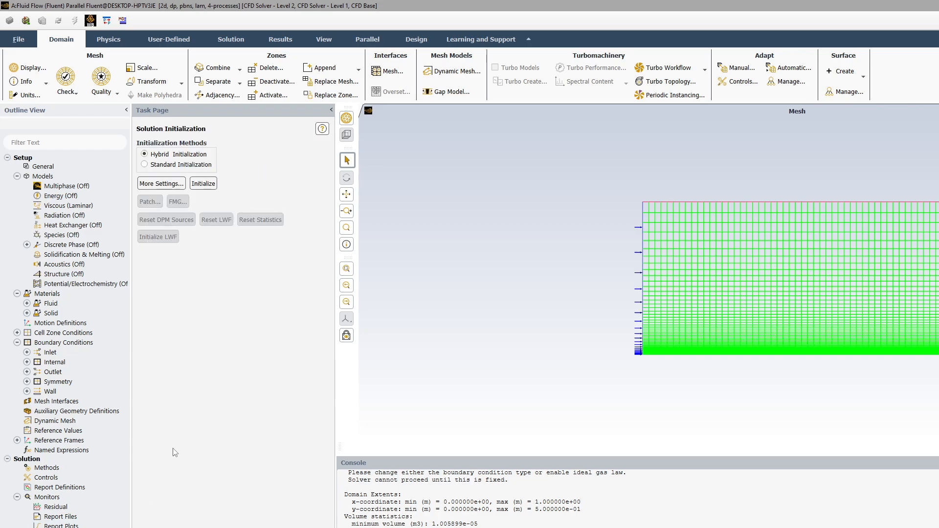
# Initialize the solution with Standard Initialization, computing the initial values from the inlet
pyautogui.click(145, 164)
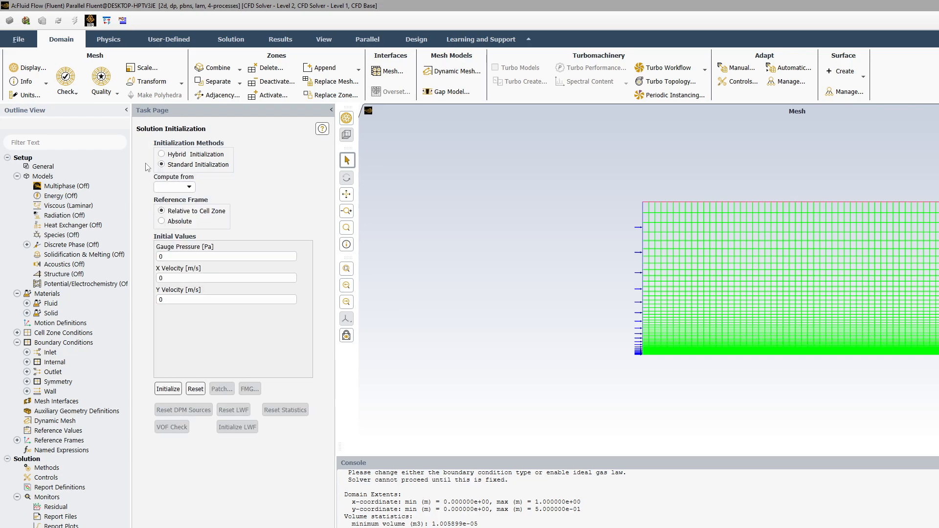
pyautogui.click(178, 185)
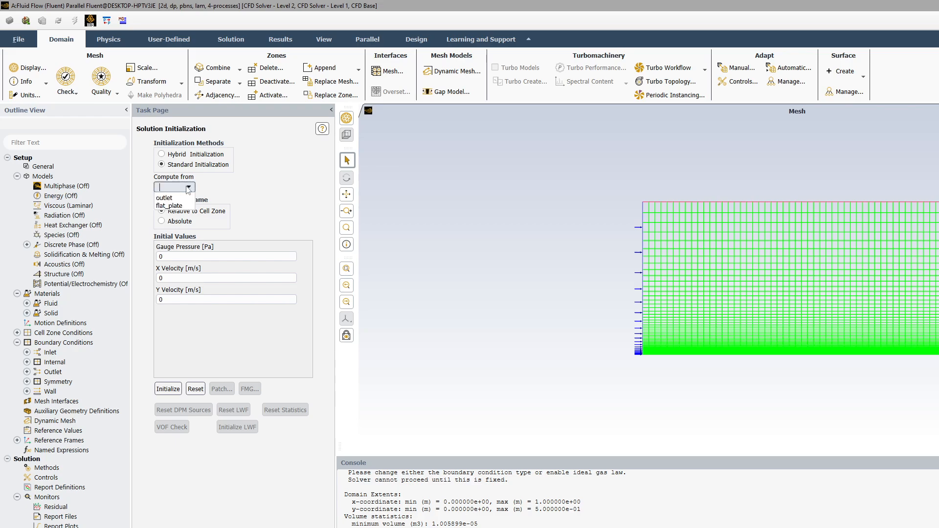
pyautogui.click(182, 209)
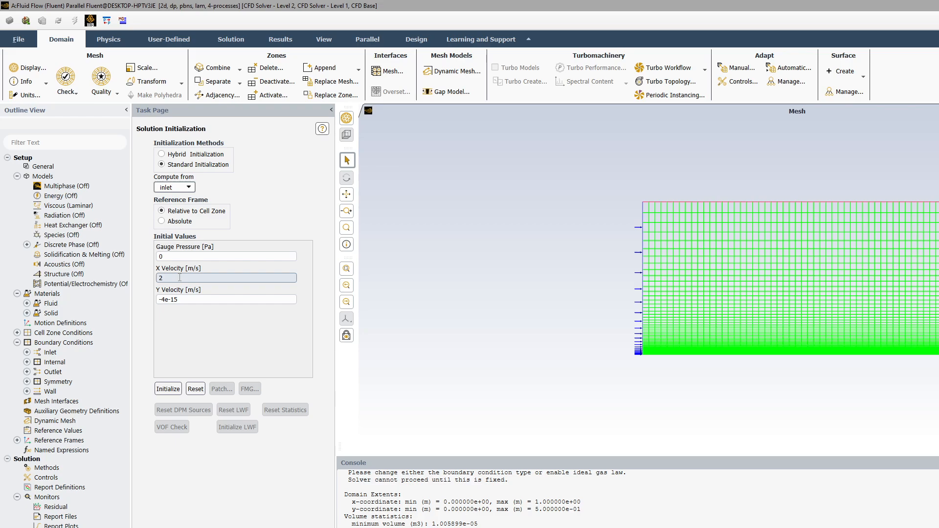
pyautogui.click(169, 392)
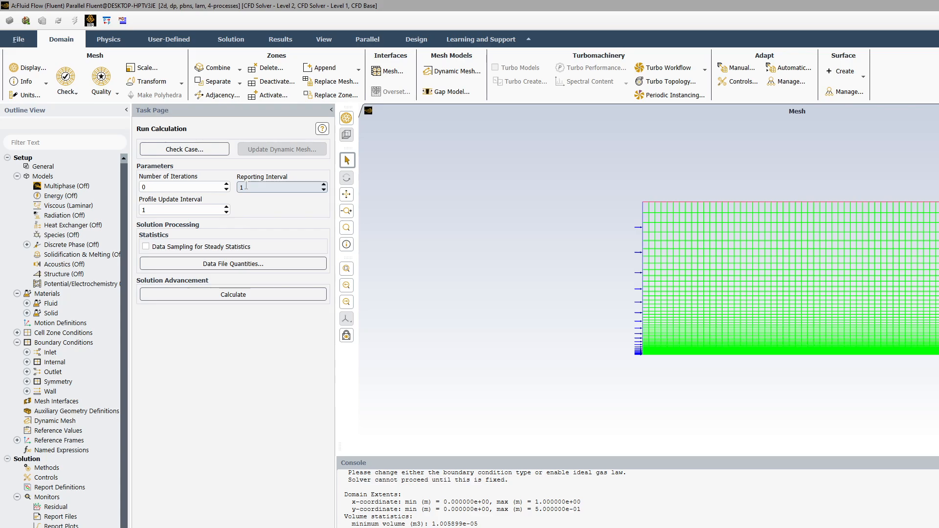
# Set the number of iterations to 1000000 and run the calculation through to completion
pyautogui.scroll(-1, 64, 342)
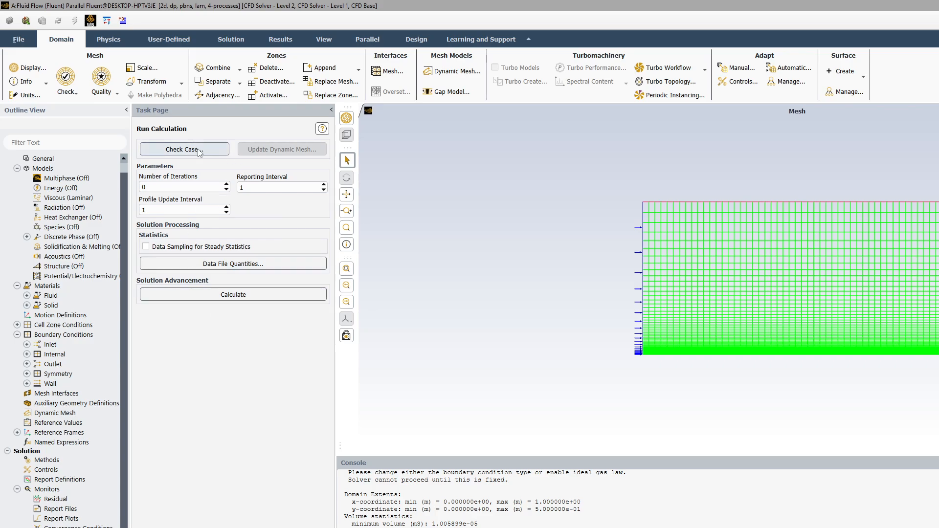
pyautogui.doubleClick(158, 187)
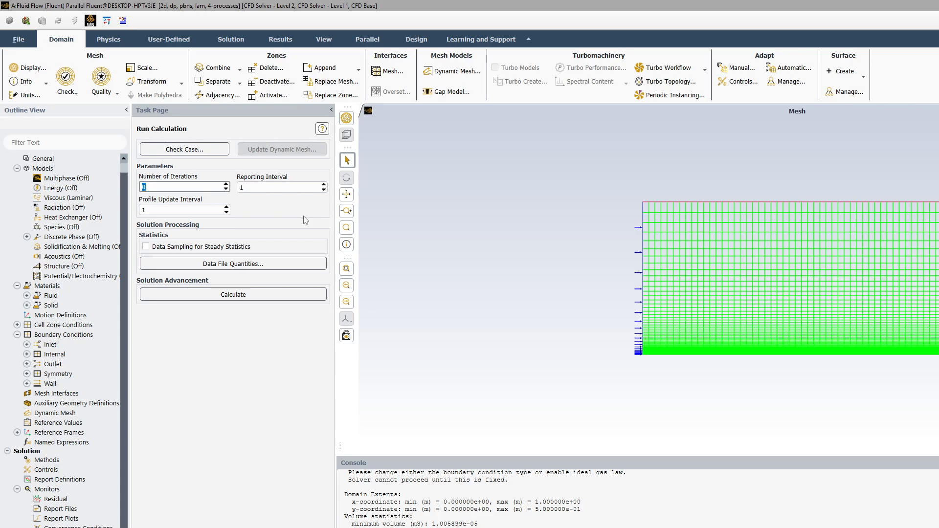
pyautogui.write('1000000')
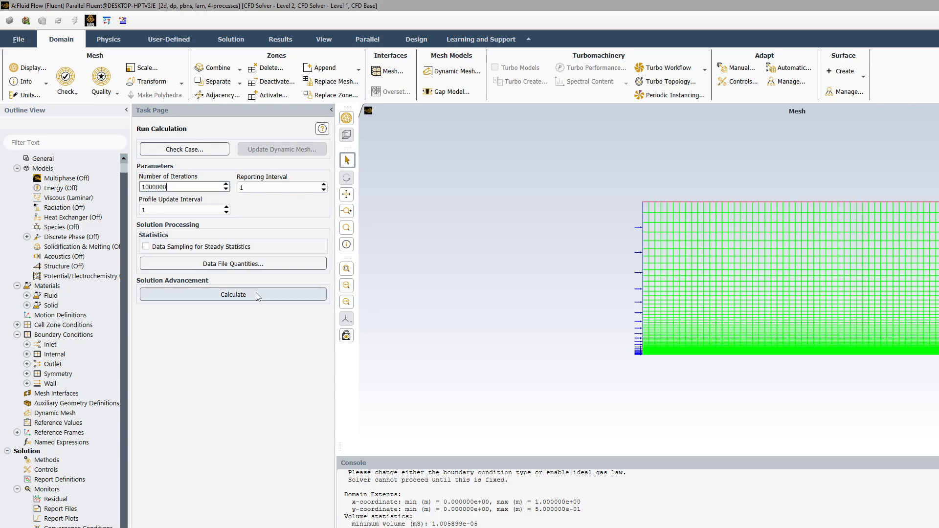
pyautogui.click(223, 296)
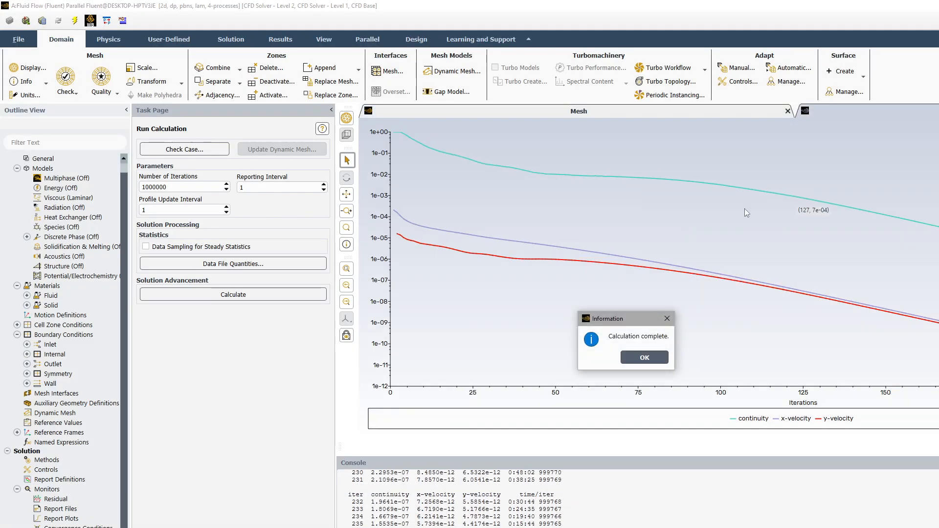
pyautogui.click(645, 357)
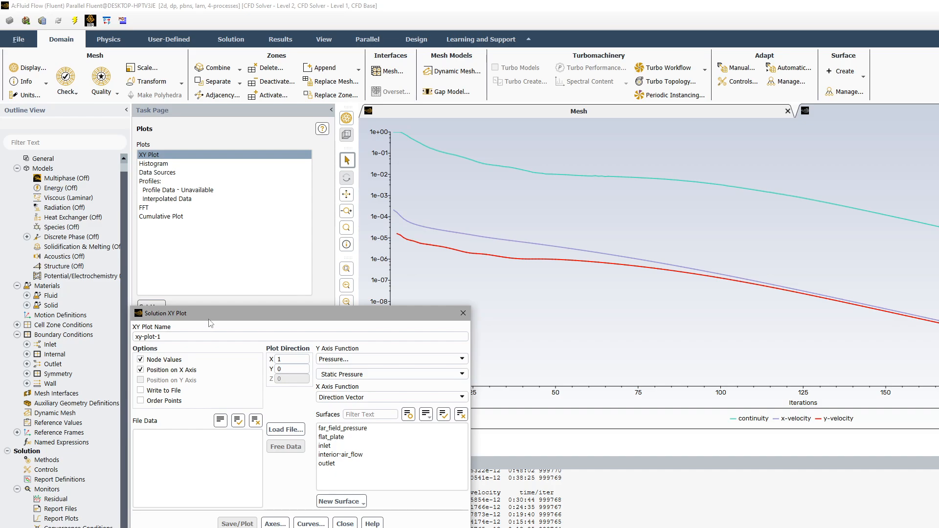
pyautogui.moveTo(212, 314); pyautogui.dragTo(313, 223)
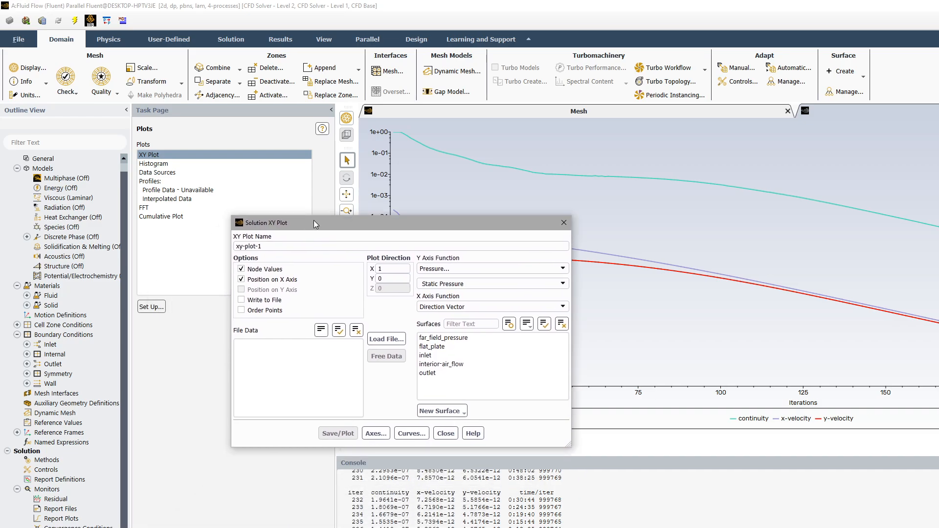
pyautogui.click(564, 223)
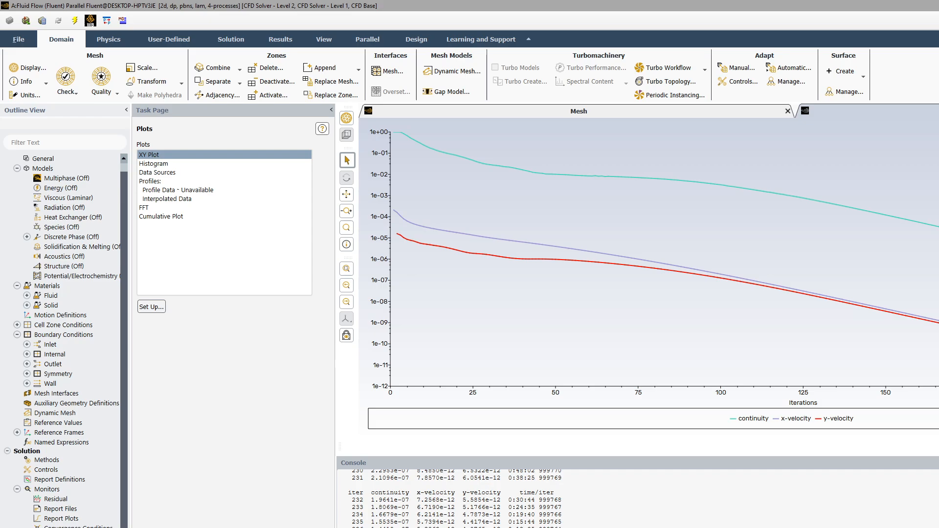
pyautogui.scroll(-2, 64, 342)
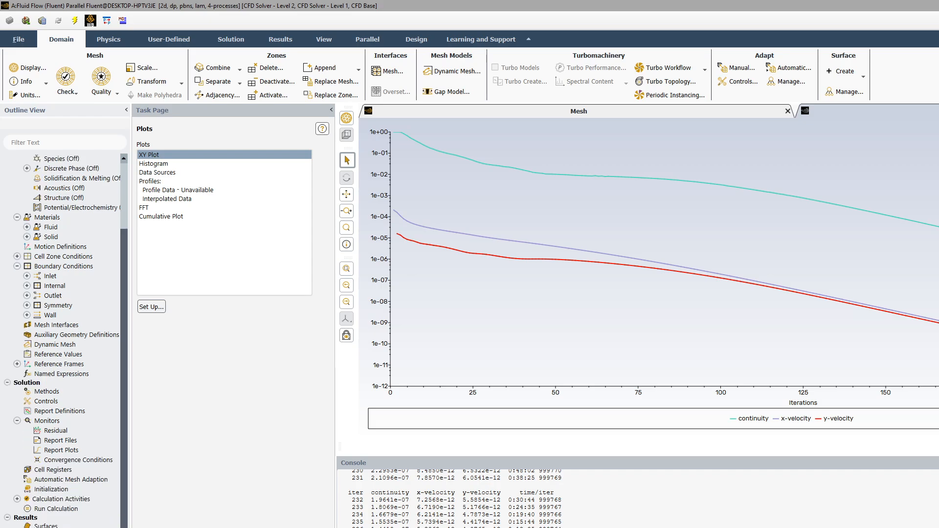
pyautogui.scroll(2, 64, 342)
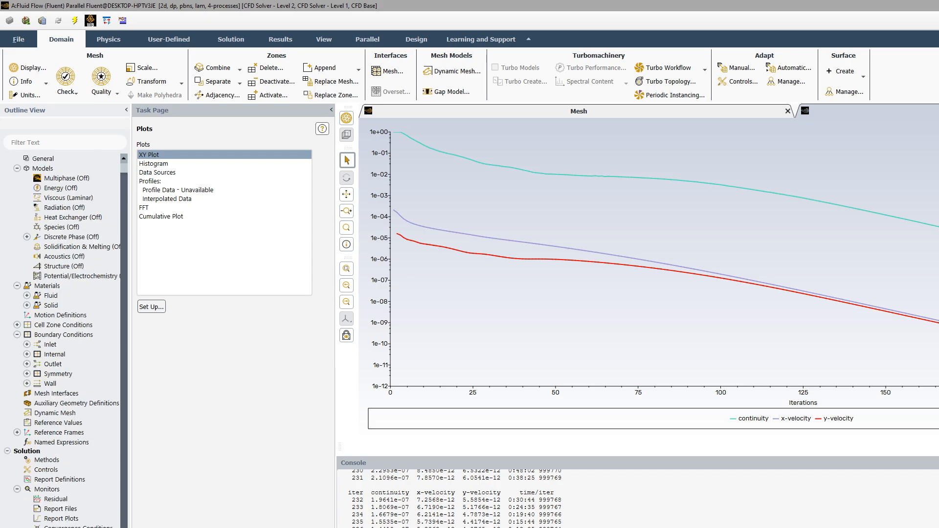
# Create the filled contour plot contour-1 of velocity magnitude, then save and display it
pyautogui.scroll(-1, 63, 342)
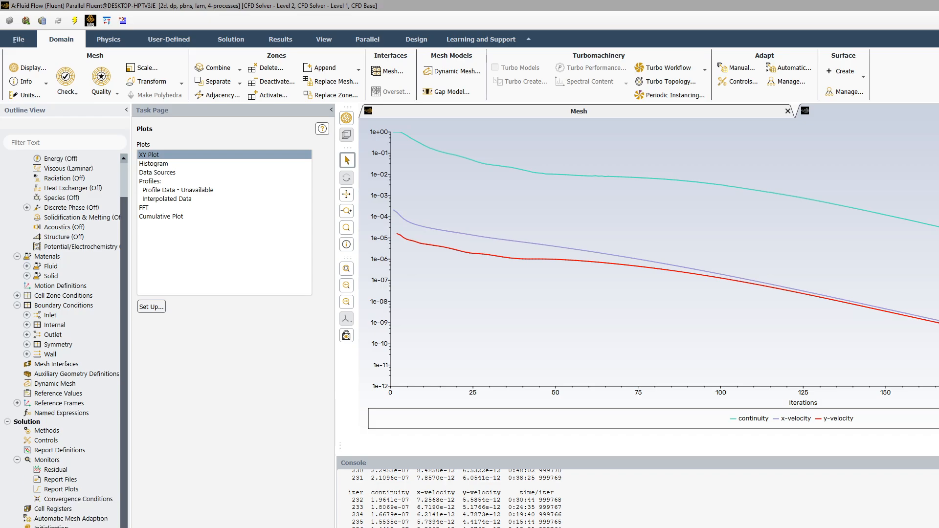
pyautogui.moveTo(226, 308); pyautogui.dragTo(333, 143)
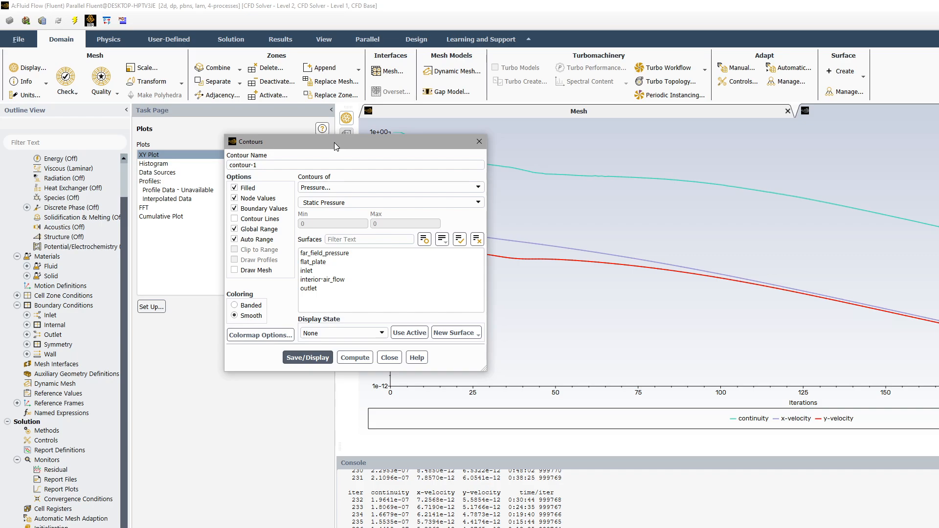
pyautogui.click(347, 188)
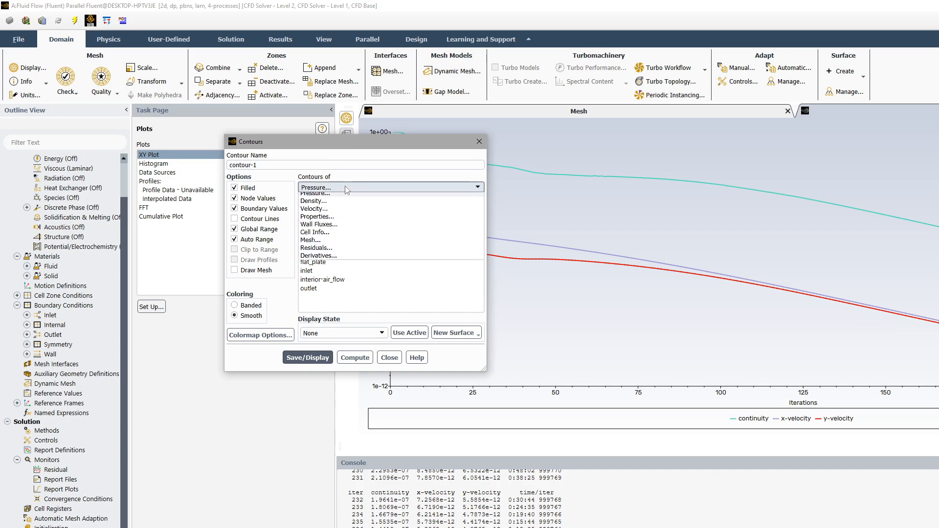
pyautogui.click(314, 208)
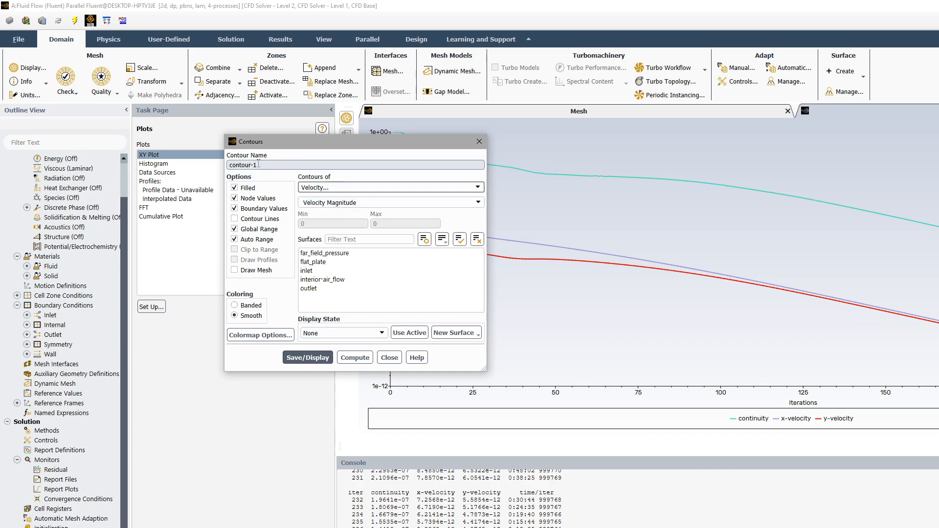
pyautogui.click(304, 357)
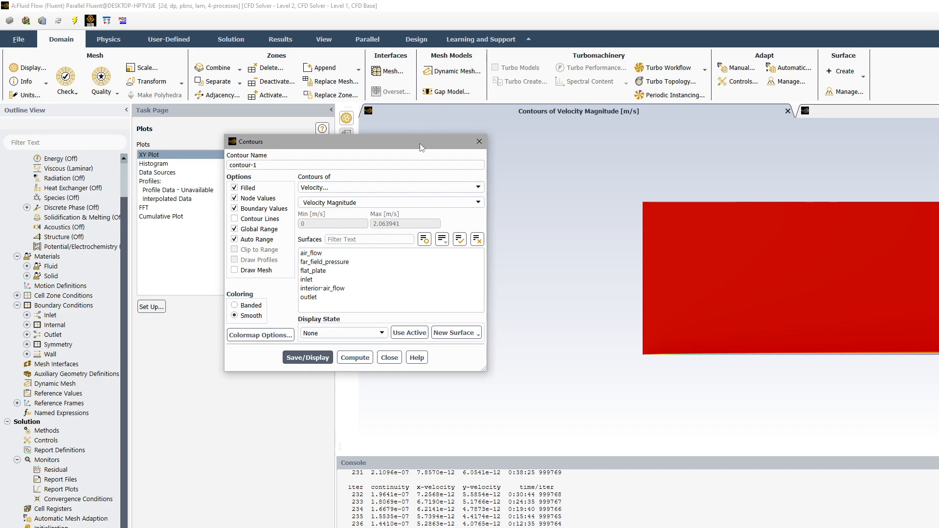
# Examine the velocity magnitude contours close to the flat plate and at its leading edge, with the Contours dialog moved aside
pyautogui.moveTo(419, 143); pyautogui.dragTo(444, 432)
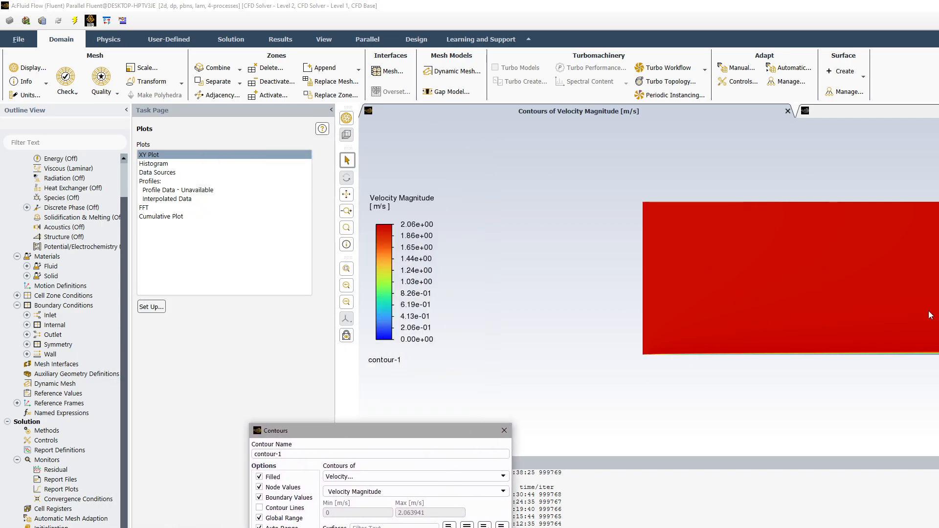
pyautogui.click(908, 340)
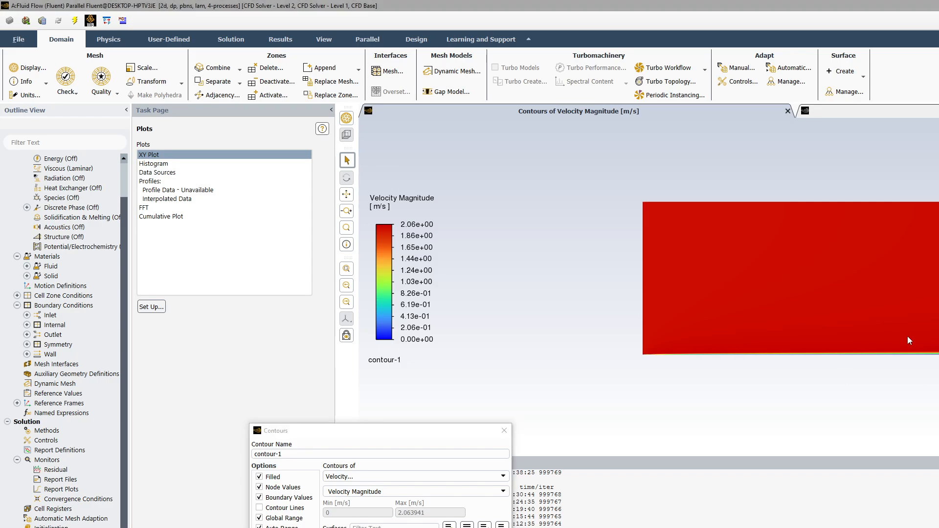
pyautogui.scroll(5, 933, 349)
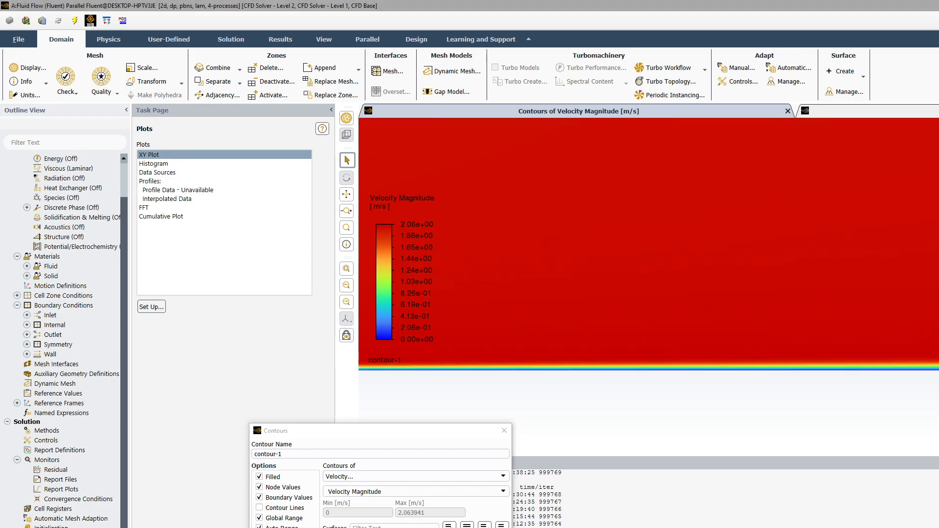
pyautogui.scroll(5, 933, 353)
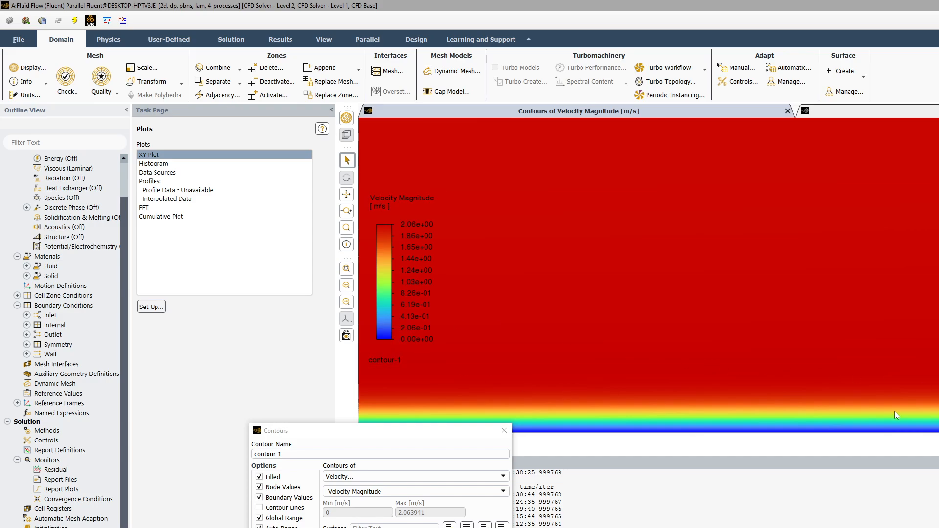
pyautogui.scroll(-5, 691, 415)
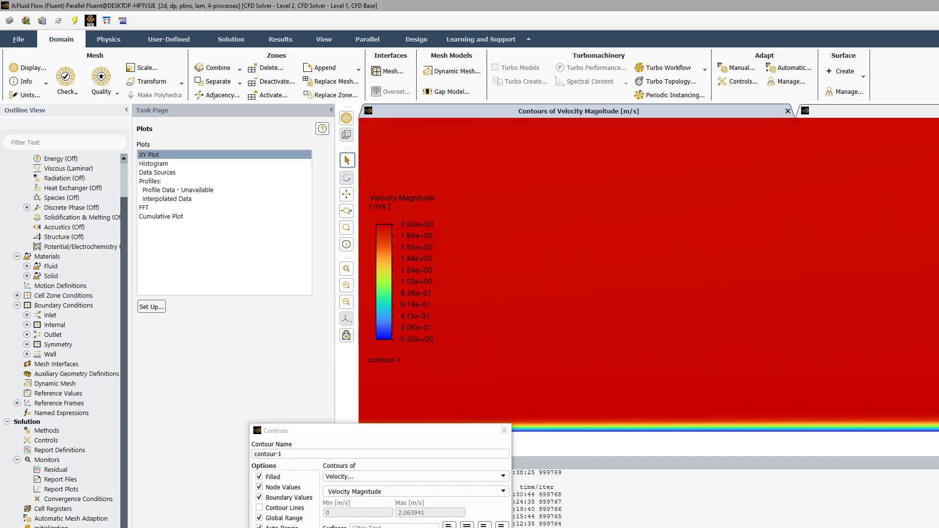
pyautogui.scroll(5, 694, 426)
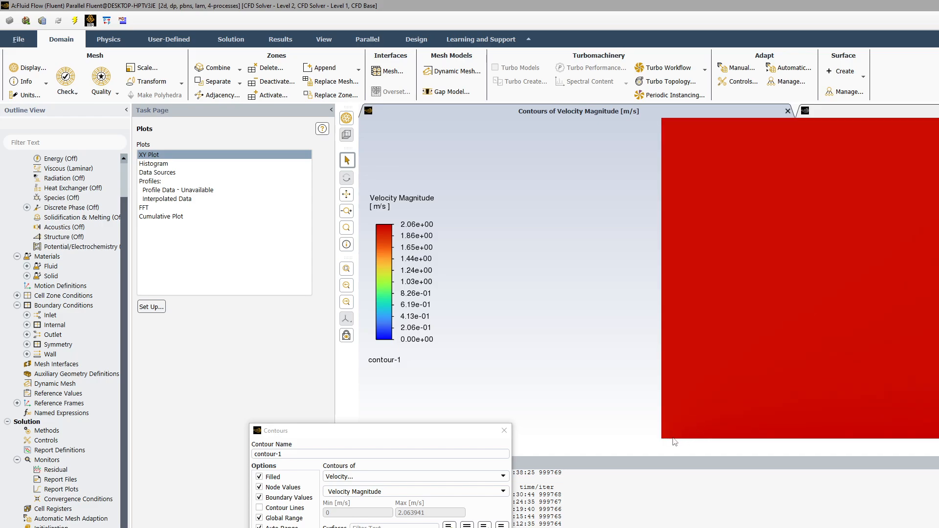
pyautogui.scroll(-3, 937, 441)
pyautogui.scroll(-1, 937, 438)
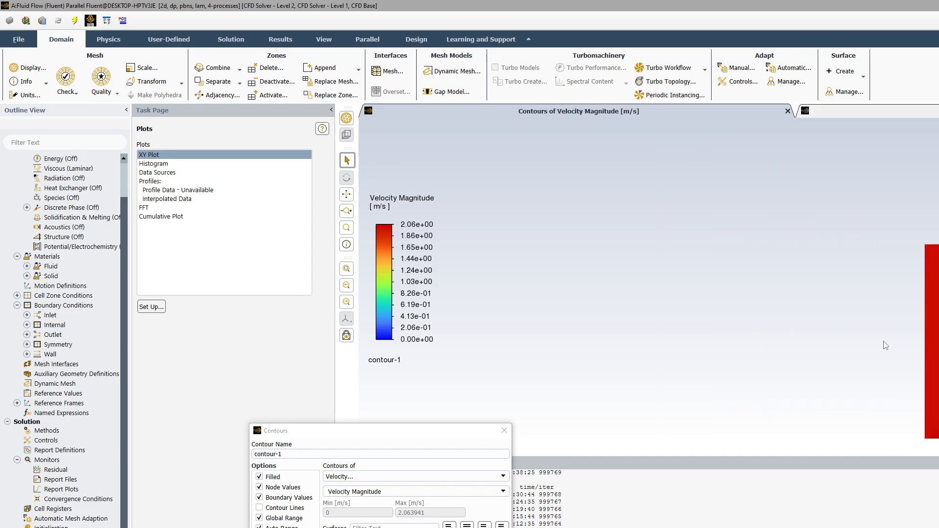
pyautogui.moveTo(884, 345); pyautogui.dragTo(705, 226, button='middle')
pyautogui.moveTo(936, 361); pyautogui.dragTo(867, 388, button='middle')
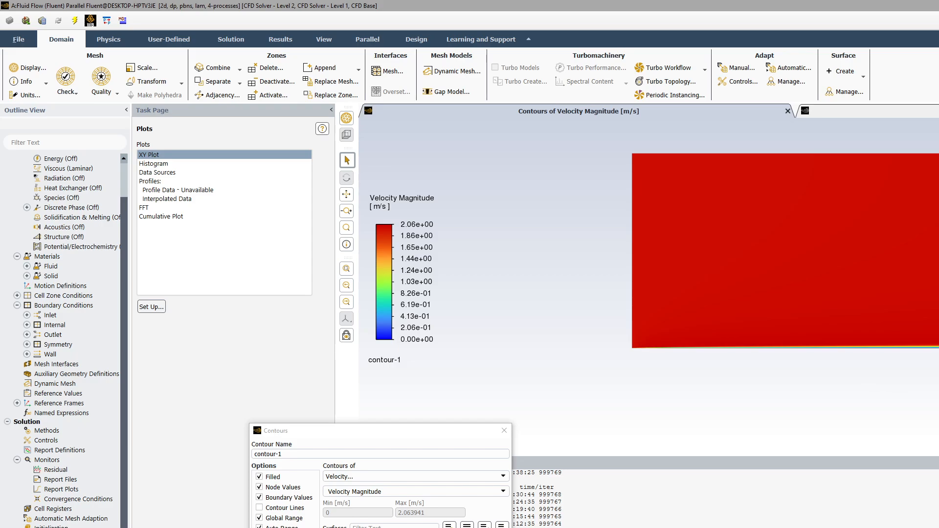
# Examine the velocity magnitude contours in the thin layer along the flat plate and across the whole domain, then close the contour settings
pyautogui.scroll(10, 936, 343)
pyautogui.scroll(1, 936, 361)
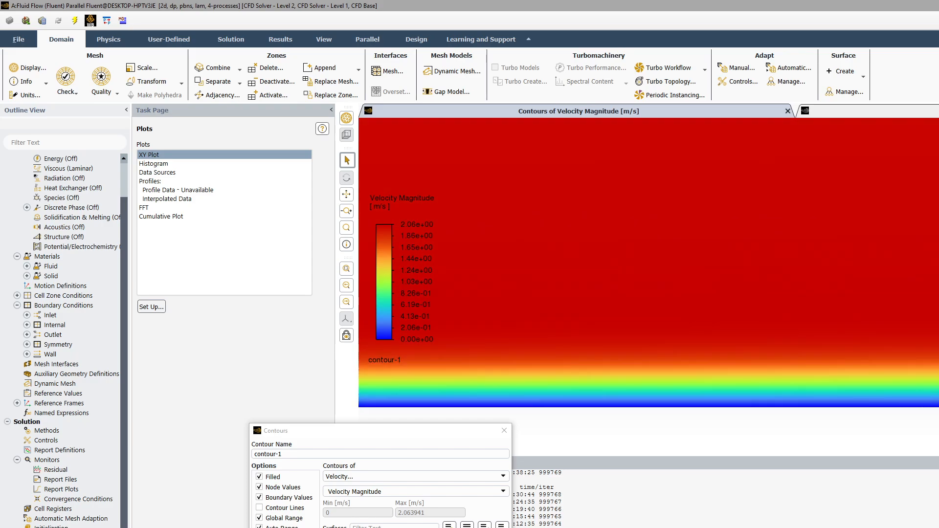
pyautogui.scroll(-6, 936, 361)
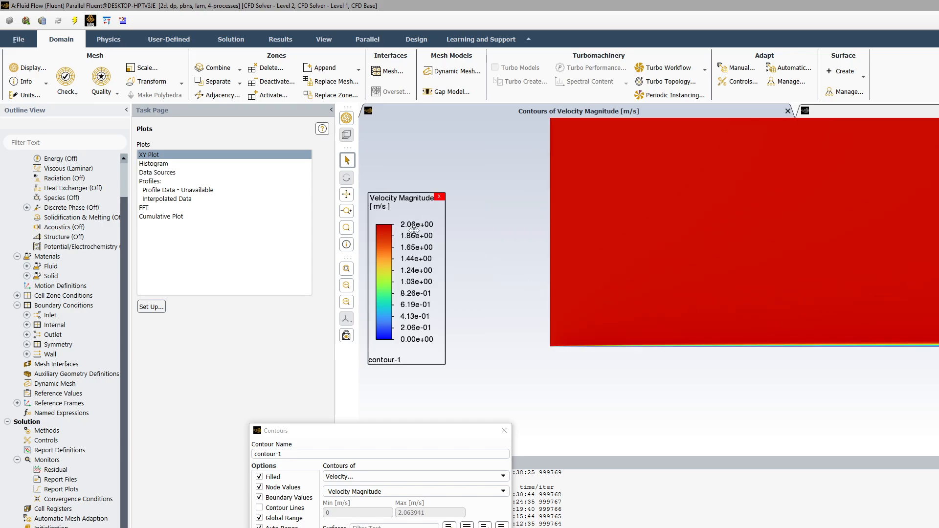
pyautogui.scroll(-3, 937, 238)
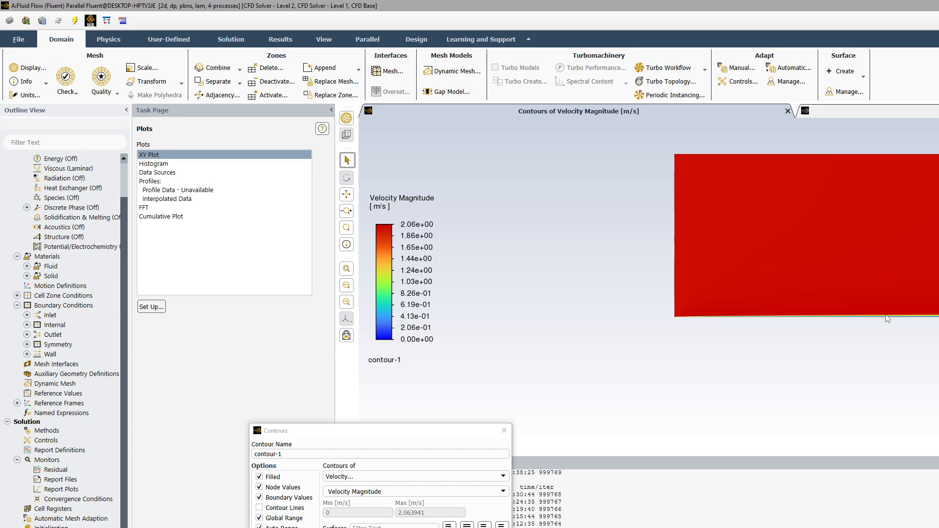
pyautogui.scroll(5, 937, 317)
pyautogui.scroll(-5, 704, 275)
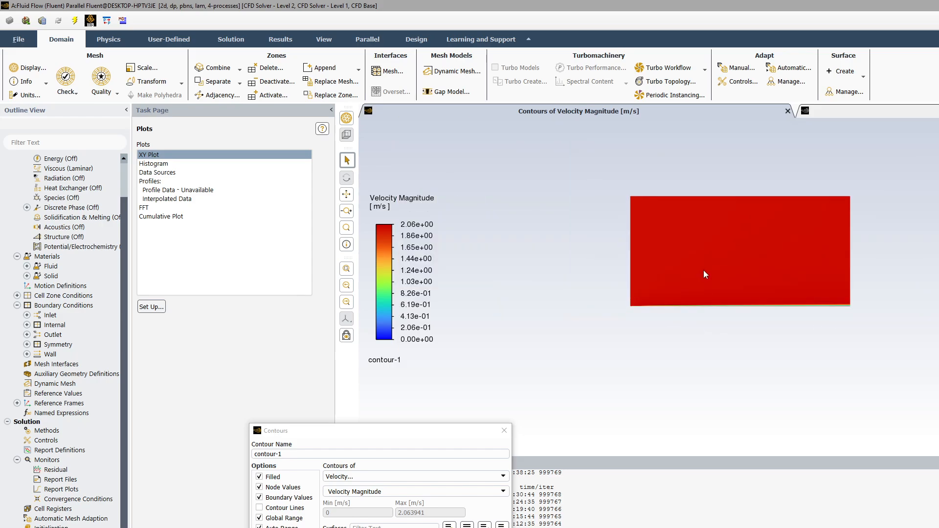
pyautogui.moveTo(391, 434); pyautogui.dragTo(291, 194)
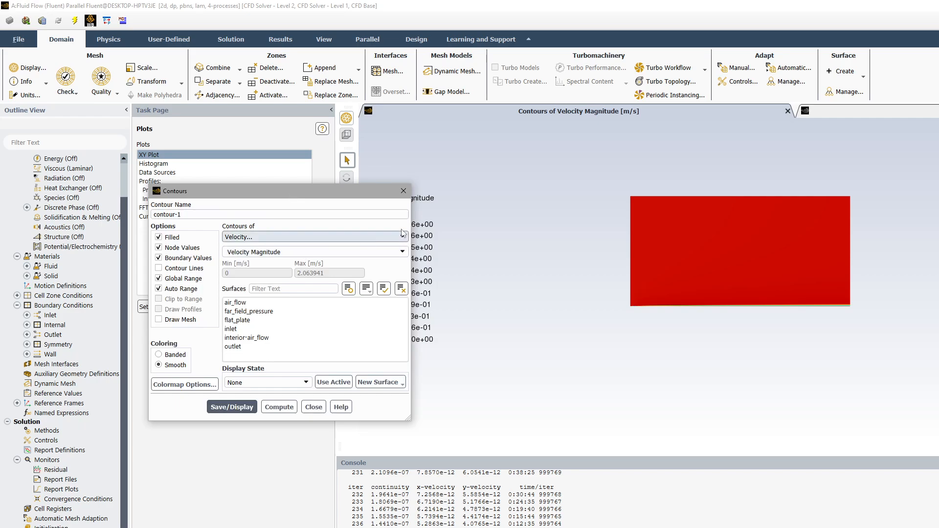
pyautogui.click(403, 191)
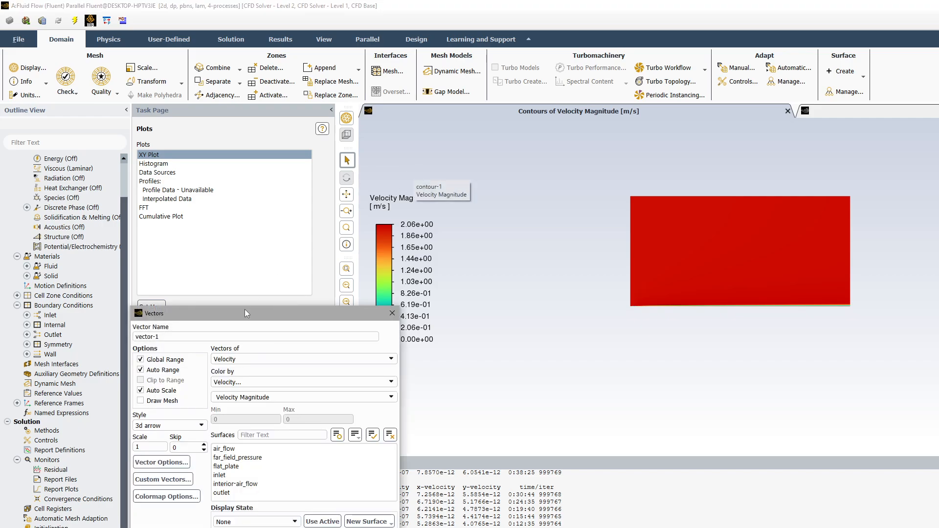
# Create the vector plot vector-1 of velocity colored by velocity magnitude, then save and display it
pyautogui.moveTo(245, 313); pyautogui.dragTo(345, 147)
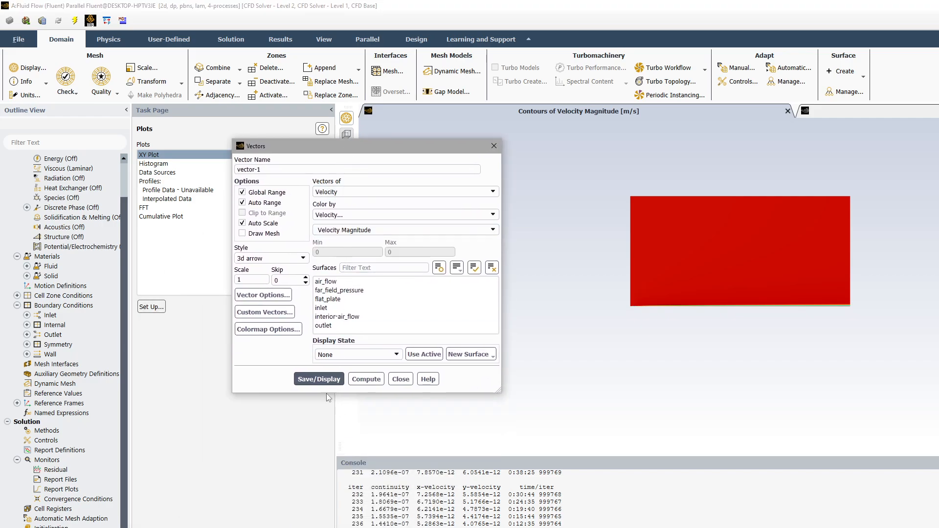
pyautogui.click(320, 379)
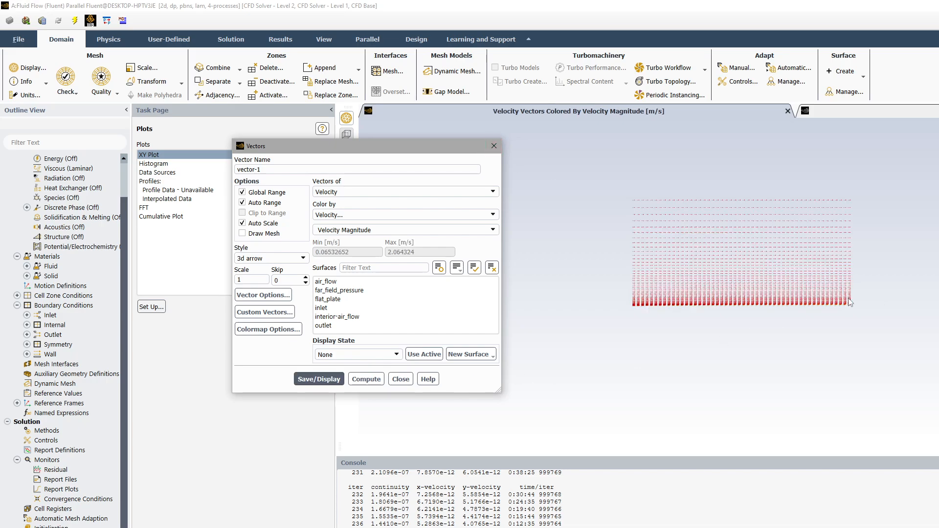
# Examine the velocity vector profiles near the flat plate up close and over the full domain, then close the vector settings
pyautogui.scroll(5, 849, 307)
pyautogui.scroll(5, 849, 307)
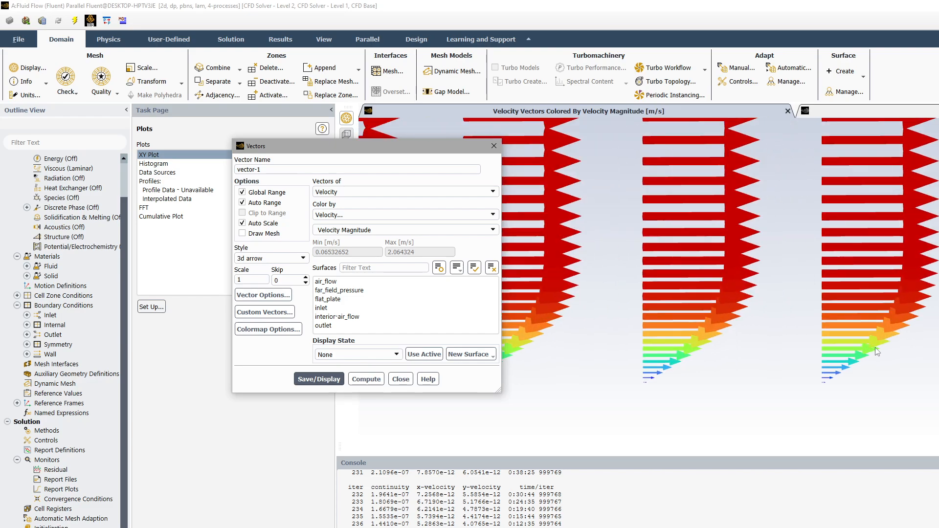
pyautogui.scroll(2, 841, 396)
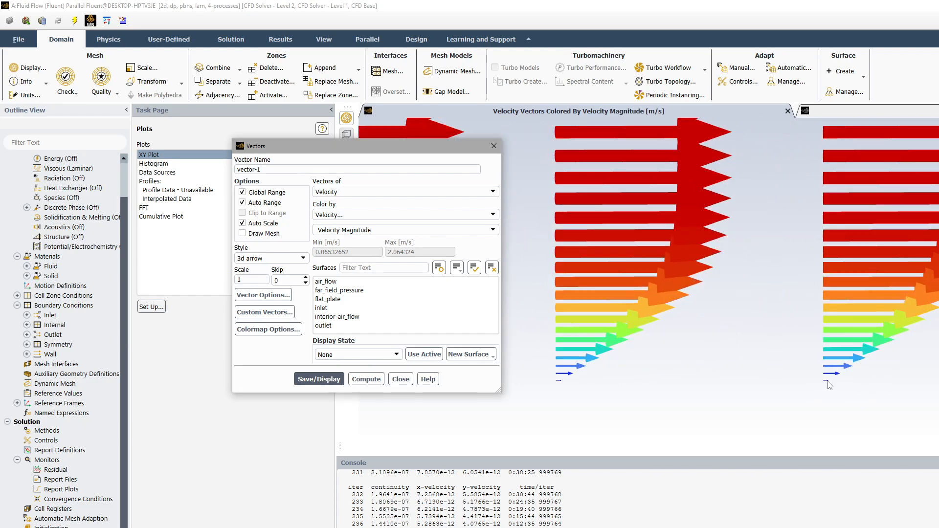
pyautogui.scroll(-3, 837, 380)
pyautogui.scroll(3, 836, 381)
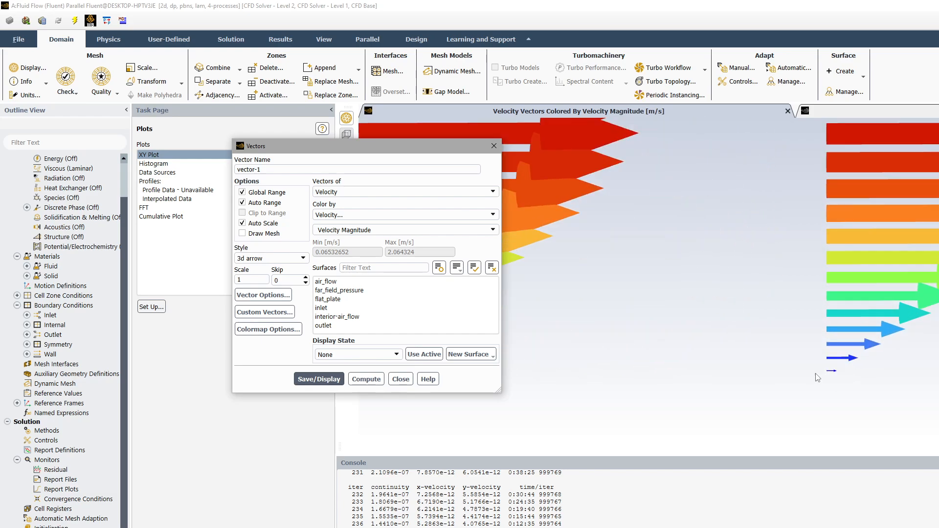
pyautogui.scroll(-2, 833, 376)
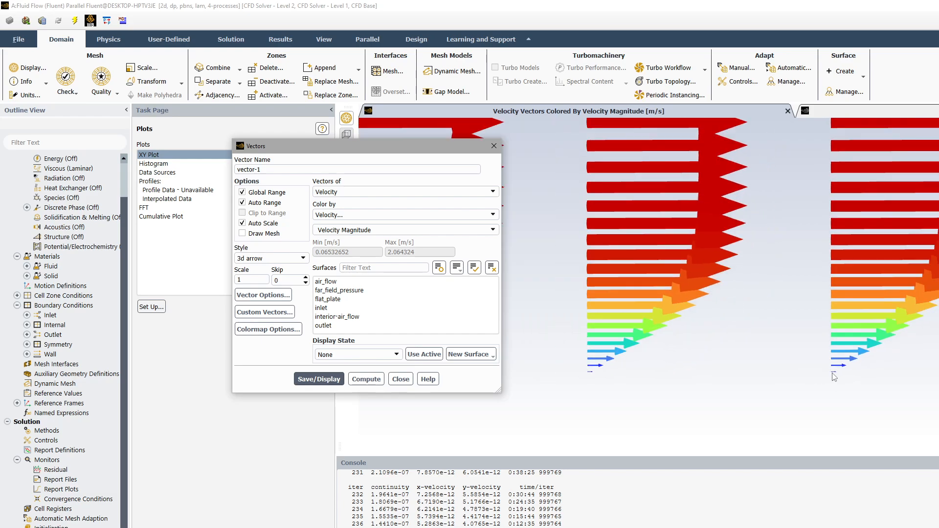
pyautogui.scroll(-1, 806, 377)
pyautogui.scroll(-2, 827, 377)
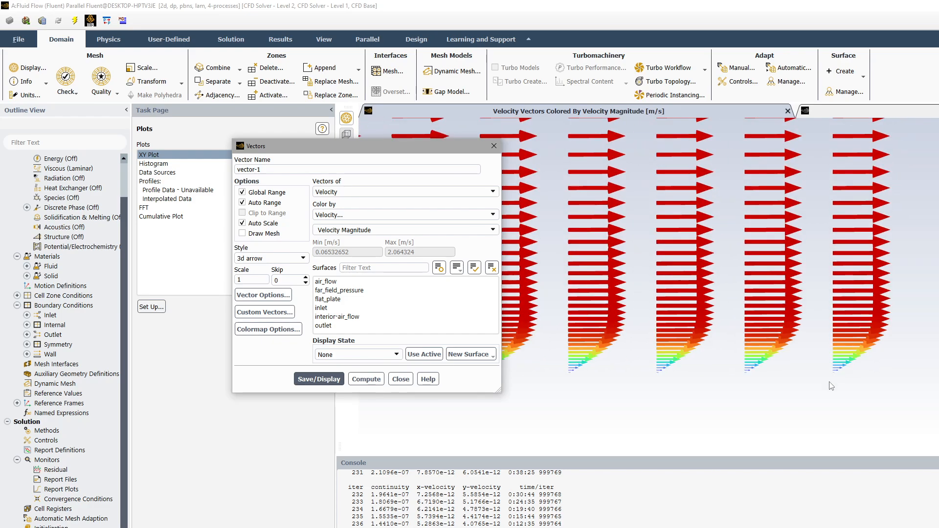
pyautogui.scroll(-1, 841, 374)
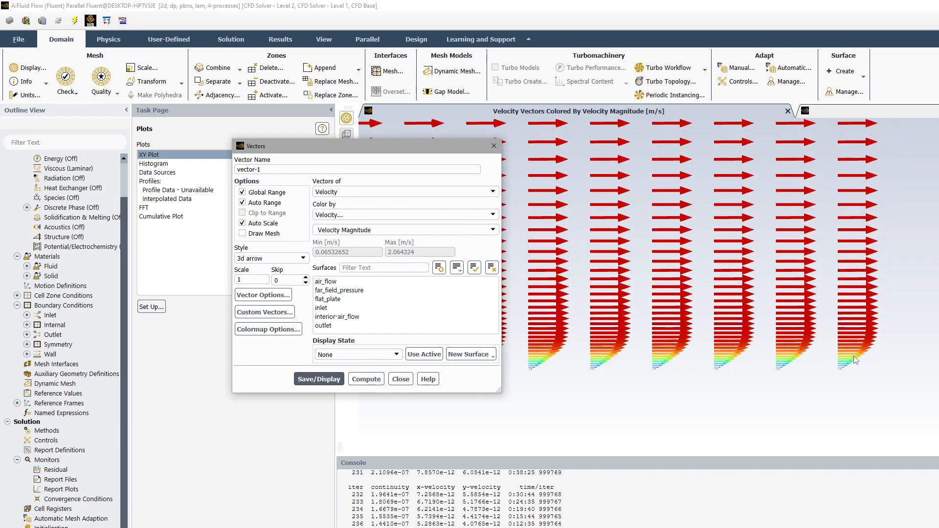
pyautogui.scroll(-1, 858, 356)
pyautogui.scroll(2, 841, 362)
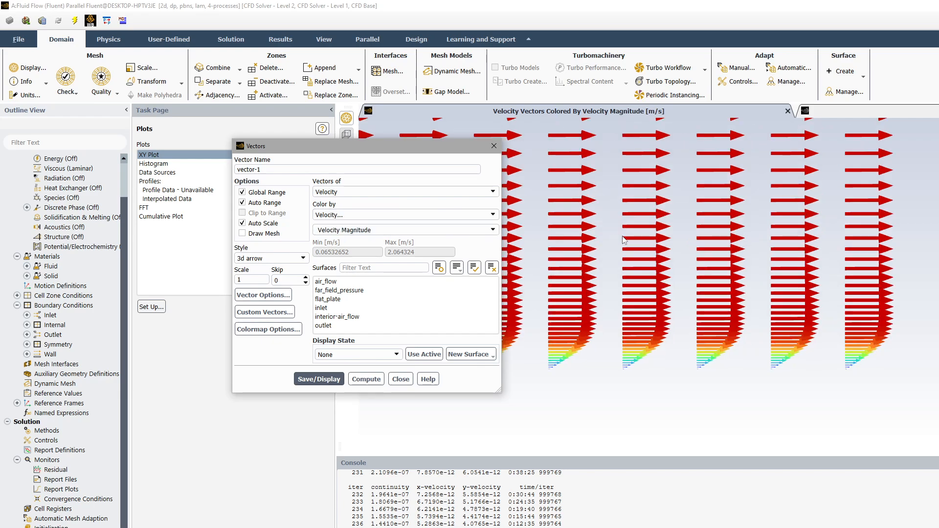
pyautogui.scroll(2, 742, 247)
pyautogui.scroll(-2, 732, 247)
pyautogui.scroll(-5, 732, 247)
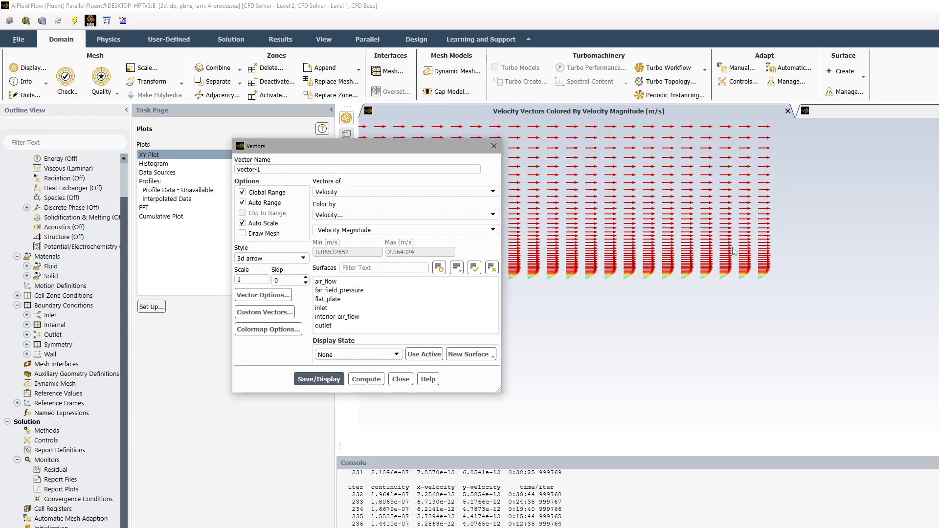
pyautogui.click(758, 280)
pyautogui.moveTo(758, 280); pyautogui.dragTo(896, 336)
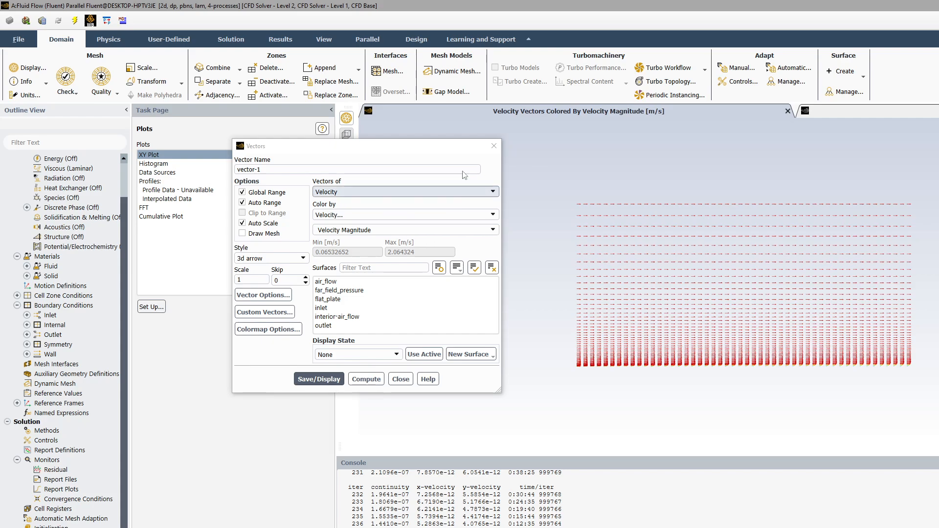
pyautogui.click(494, 146)
# Create the XY plot xy-plot-1 of Wall Shear Stress from Wall Fluxes on the flat_plate surface, and plot it against X position
pyautogui.scroll(-1, 63, 342)
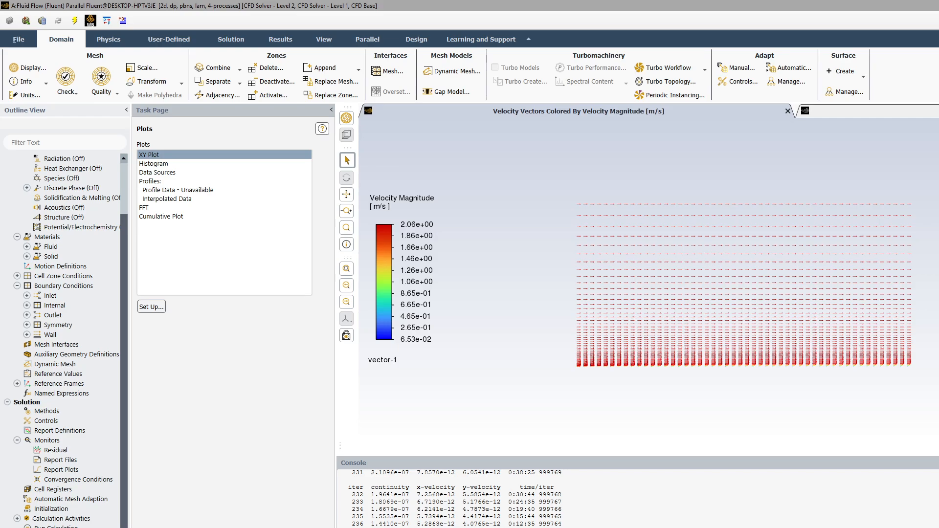
pyautogui.scroll(-3, 63, 343)
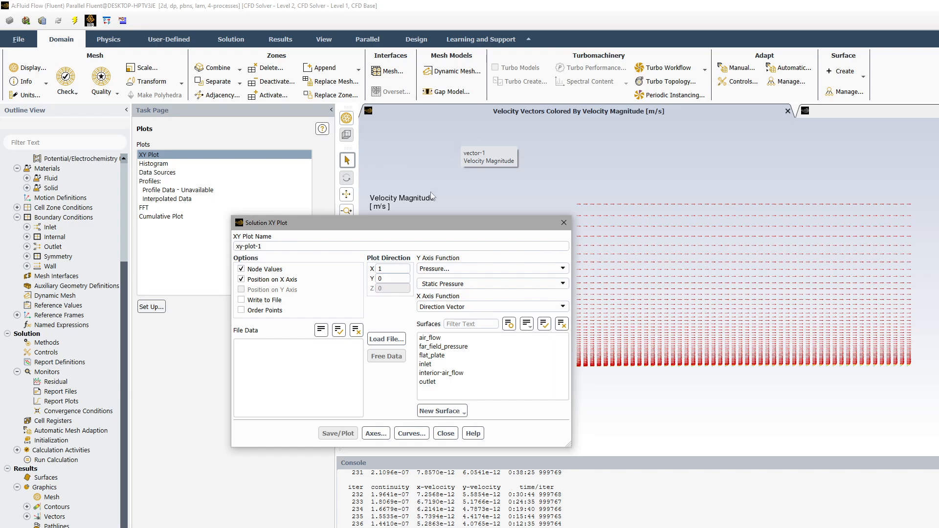
pyautogui.moveTo(430, 220); pyautogui.dragTo(508, 151)
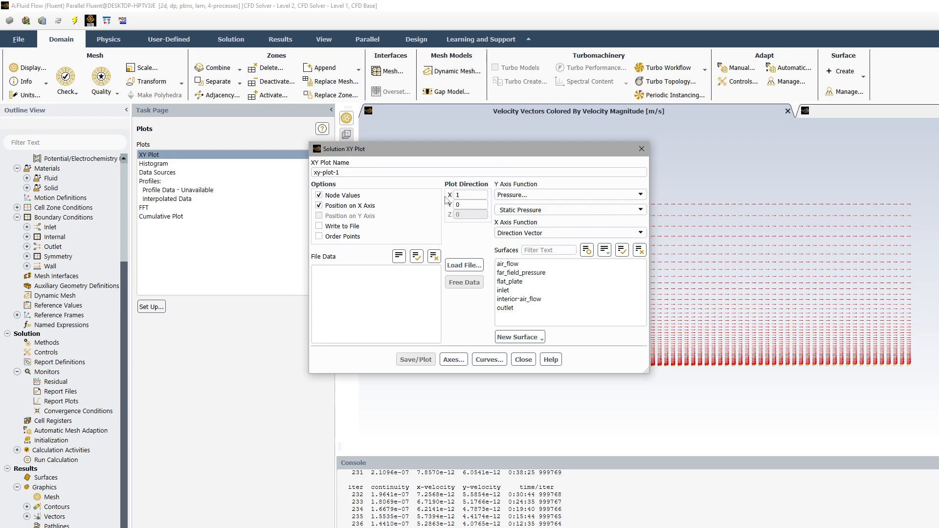
pyautogui.click(548, 196)
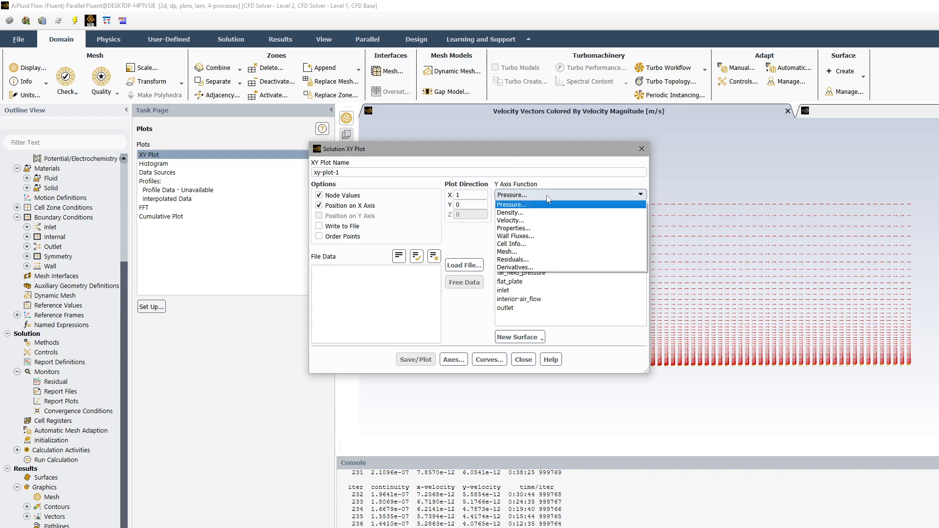
pyautogui.click(526, 237)
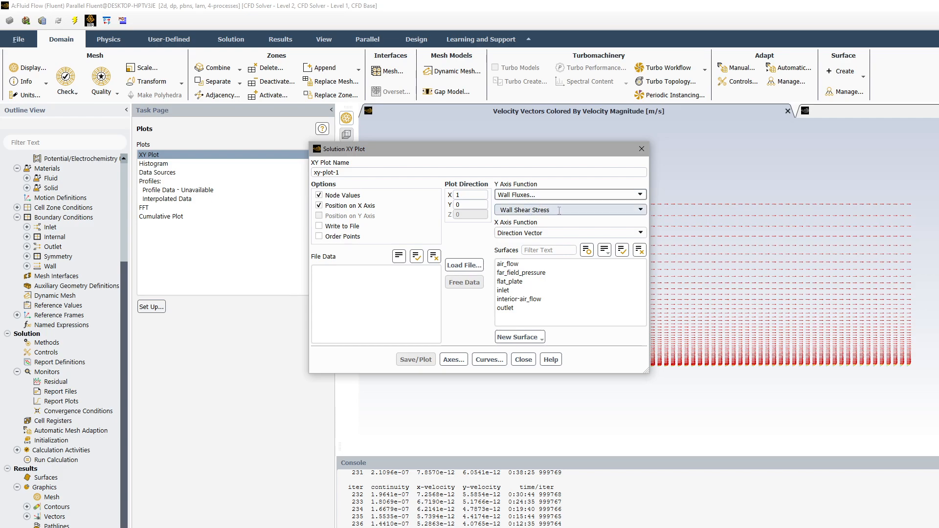
pyautogui.click(640, 210)
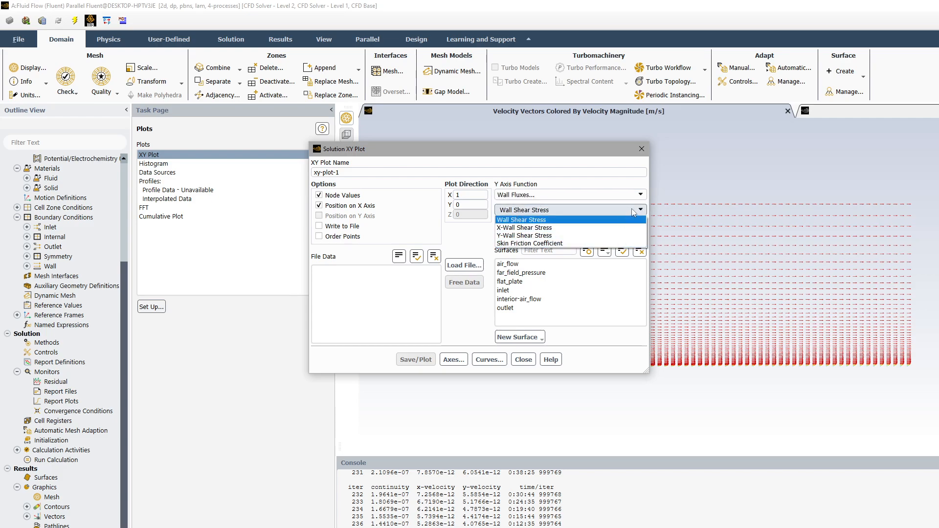
pyautogui.click(631, 219)
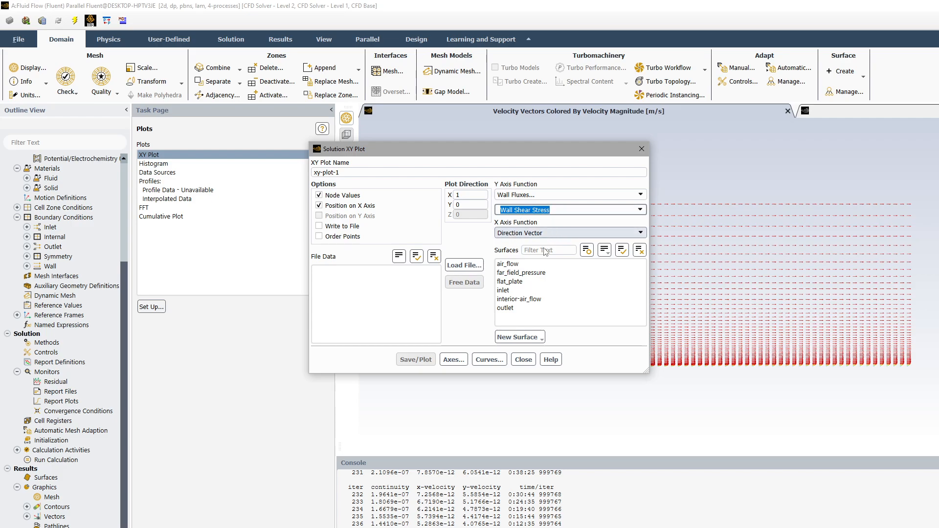
pyautogui.click(511, 283)
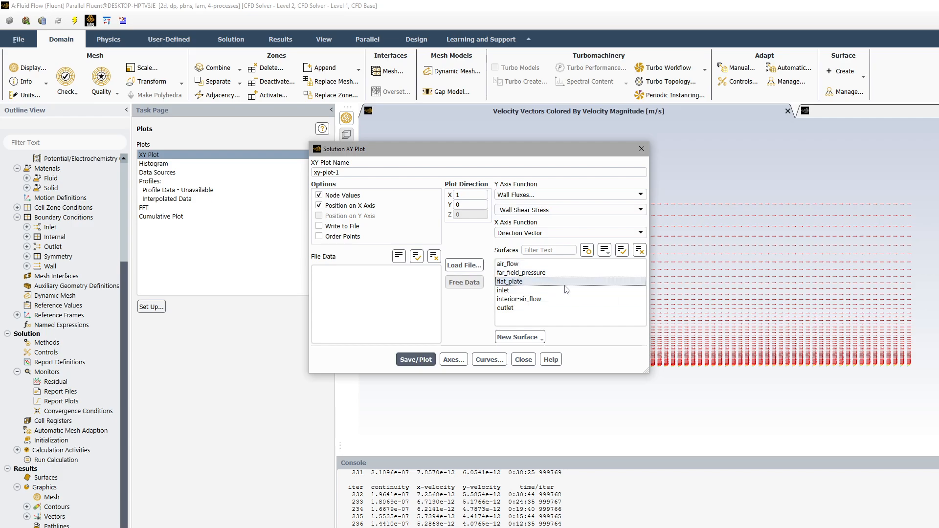
pyautogui.click(415, 360)
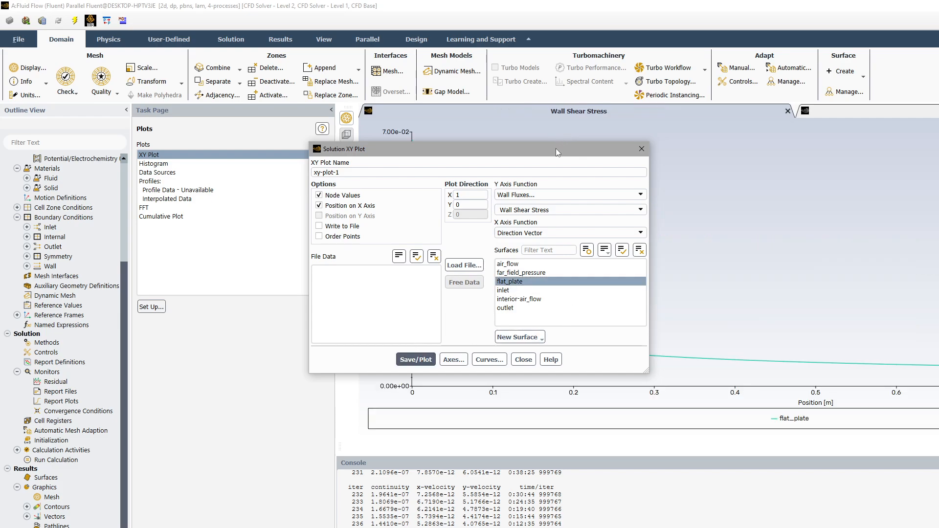
# Change the Y axis function of xy-plot-1 to Skin Friction Coefficient, plot it for flat_plate, and close the plot settings
pyautogui.moveTo(556, 148); pyautogui.dragTo(555, 223)
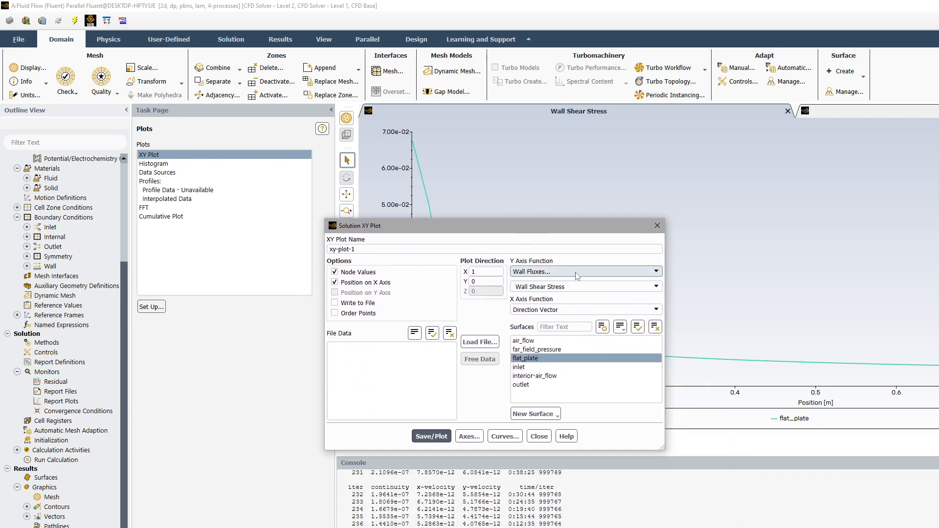
pyautogui.click(587, 286)
pyautogui.click(590, 316)
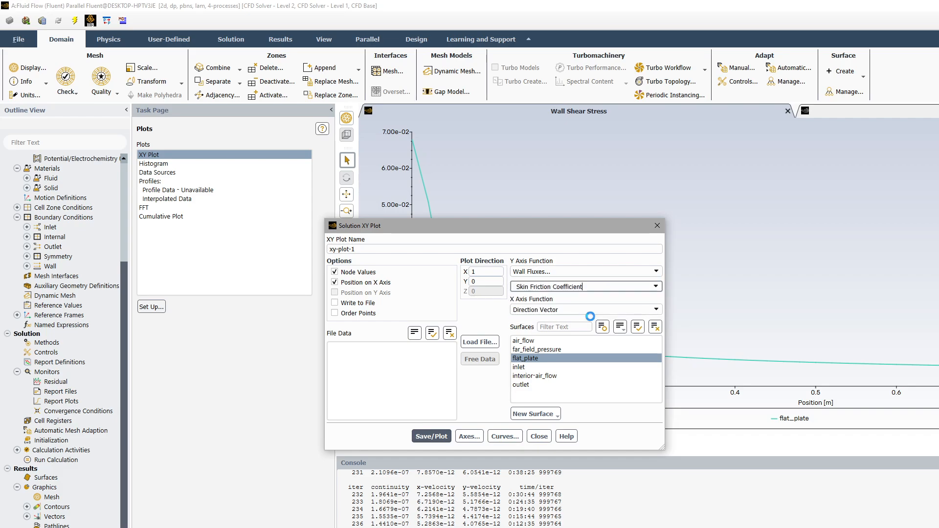
pyautogui.click(430, 437)
pyautogui.moveTo(491, 227); pyautogui.dragTo(566, 217)
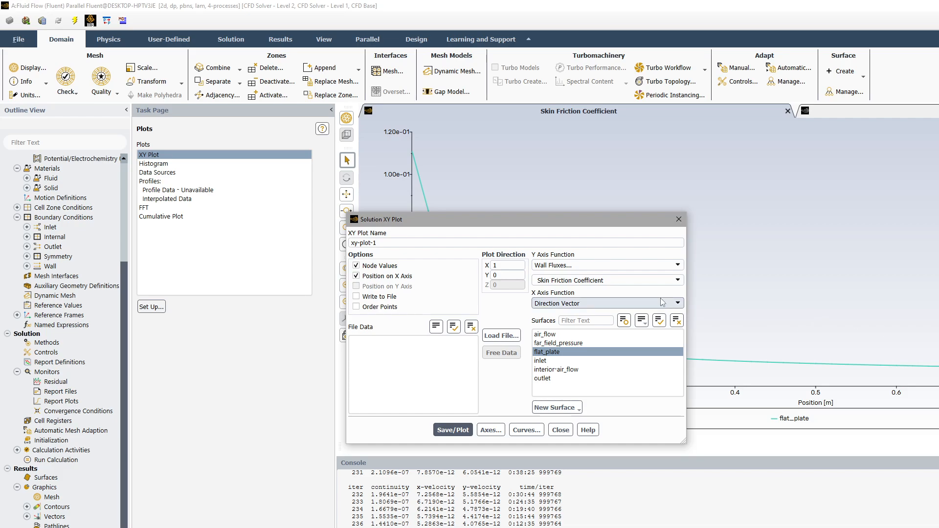
pyautogui.click(680, 219)
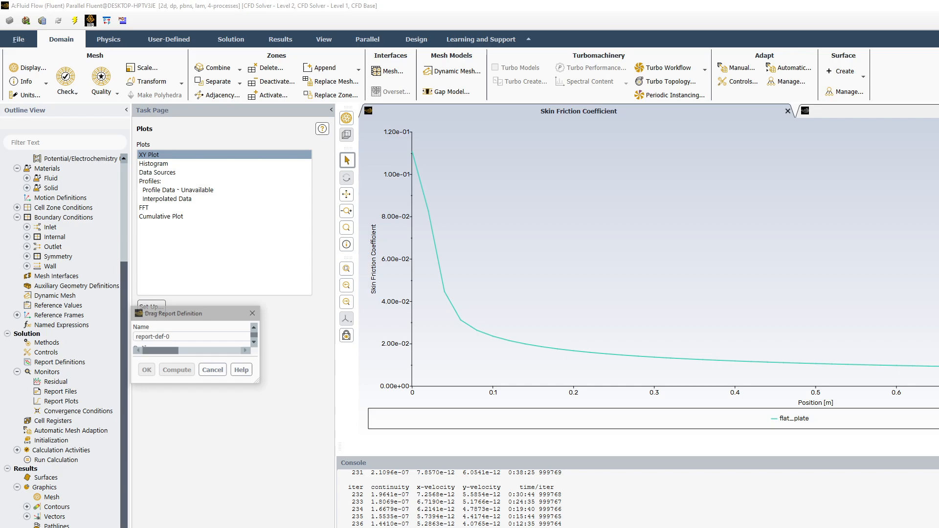
# Create a drag coefficient report definition for flat_plate with a report plot and console printing but no report file
pyautogui.moveTo(296, 310); pyautogui.dragTo(596, 130)
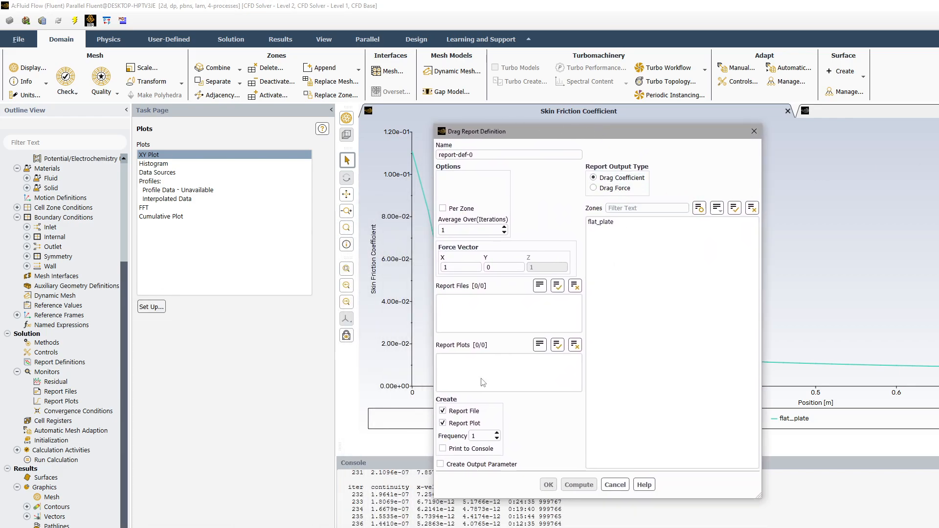
pyautogui.click(442, 411)
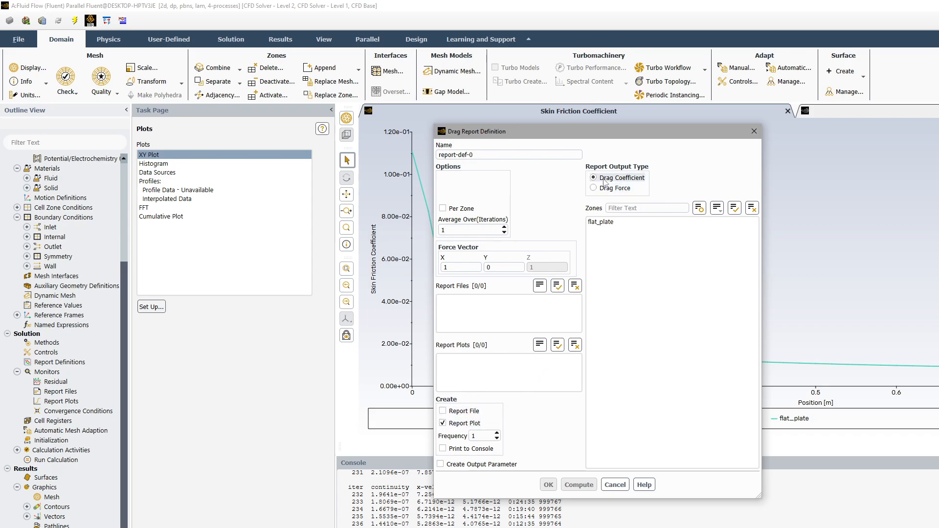
pyautogui.click(608, 222)
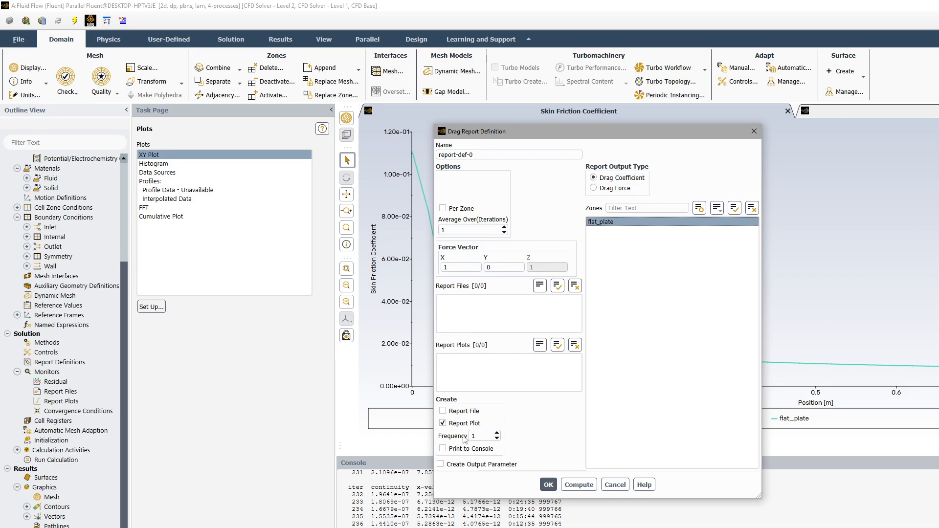
pyautogui.click(445, 449)
pyautogui.click(548, 485)
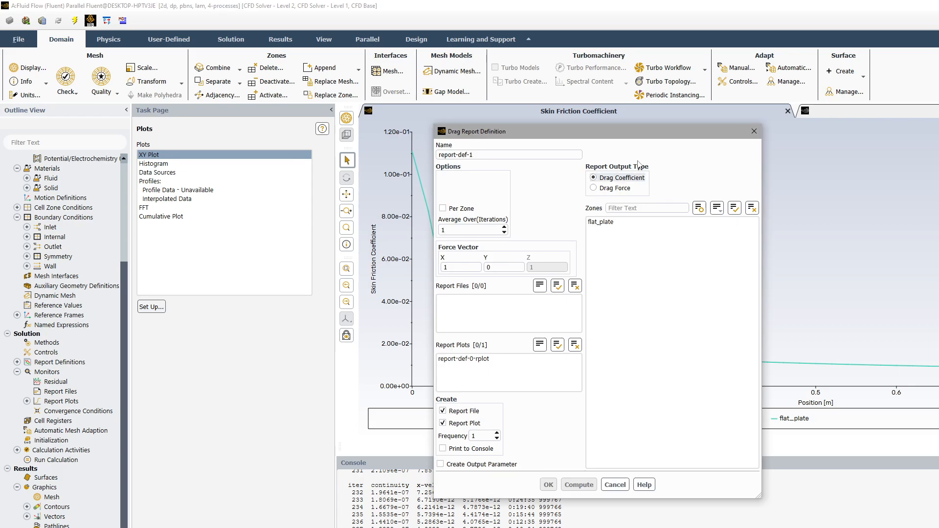
# Compute the drag coefficient on flat_plate with console printing only, without report file or report plot, and close the report definition unsaved
pyautogui.moveTo(638, 131); pyautogui.dragTo(576, 123)
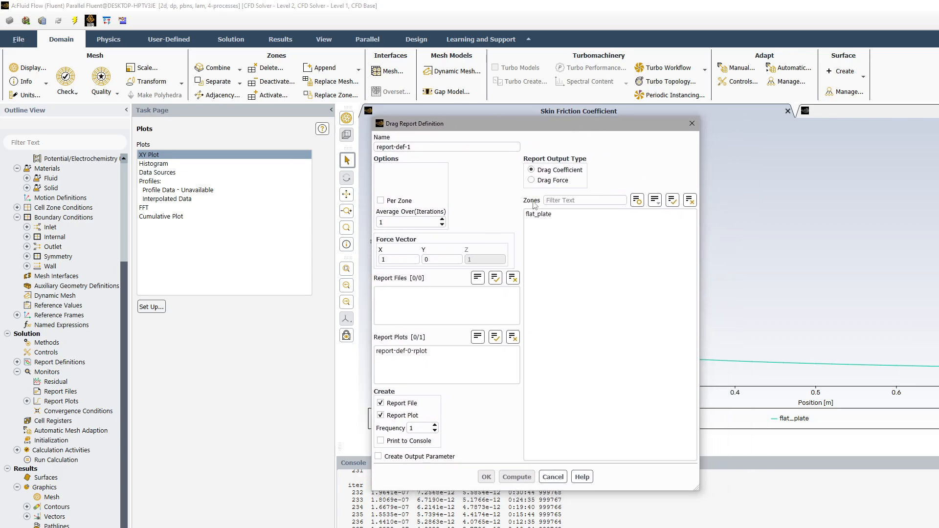
pyautogui.click(380, 403)
pyautogui.click(381, 440)
pyautogui.click(381, 415)
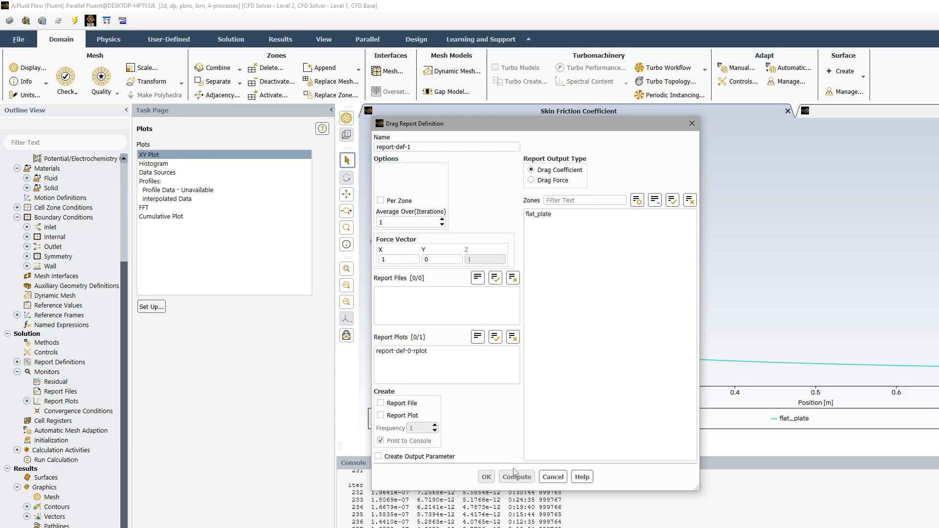
pyautogui.click(539, 214)
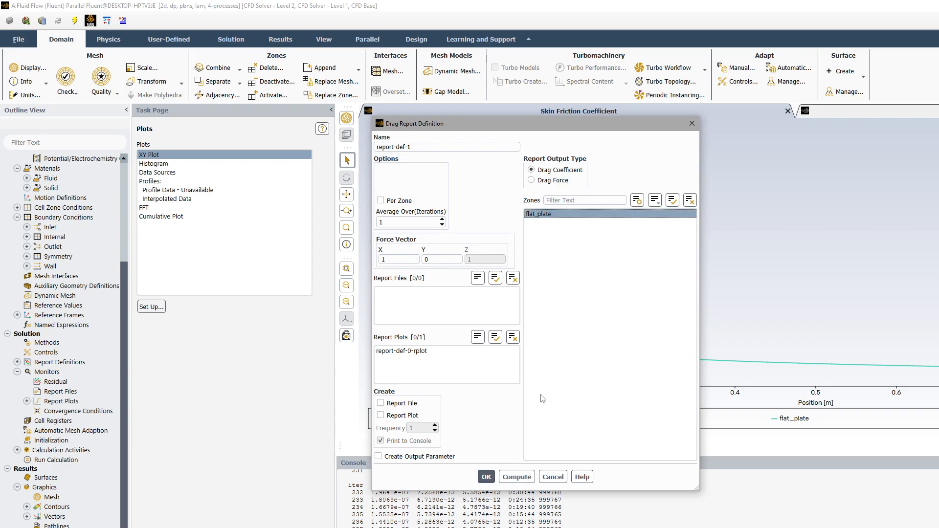
pyautogui.click(516, 477)
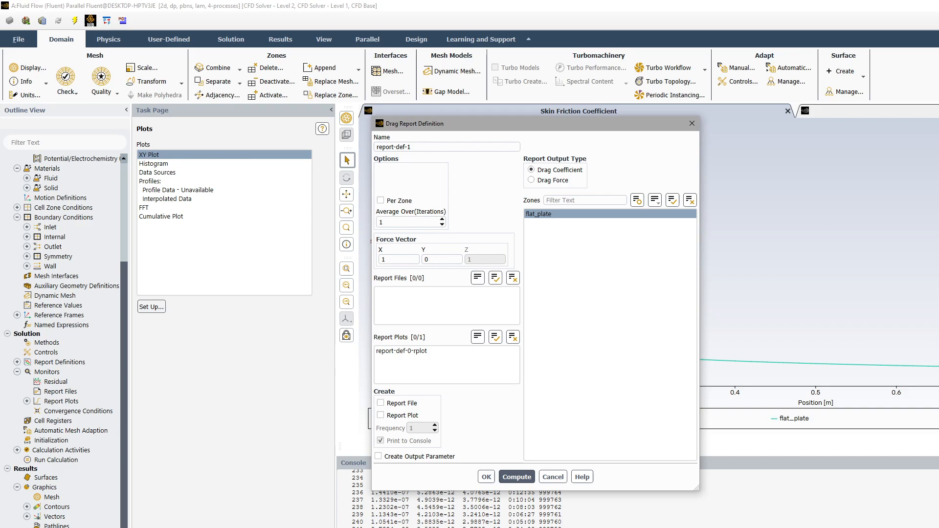
pyautogui.click(596, 524)
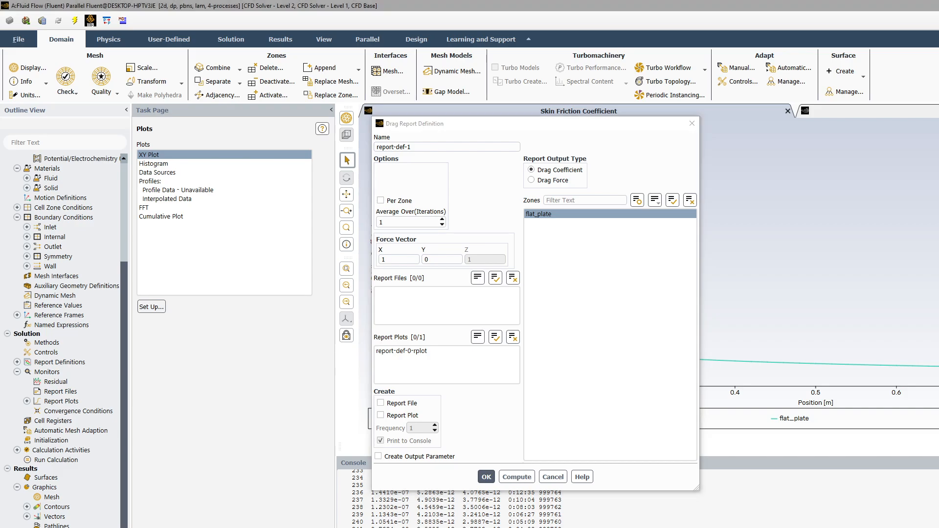
pyautogui.click(691, 124)
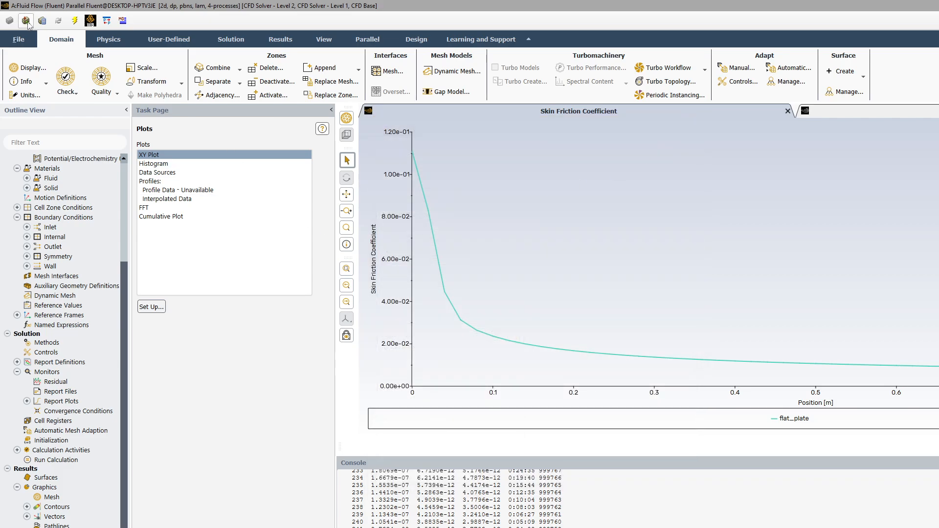
# Save the project, using the settings changes for the current calculation only, and close Fluent to return to Workbench
pyautogui.click(18, 39)
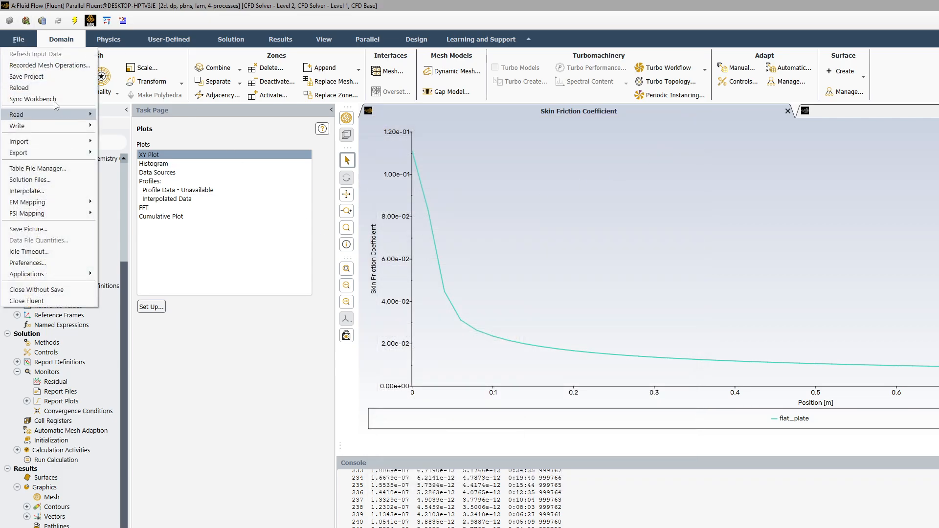
pyautogui.click(43, 79)
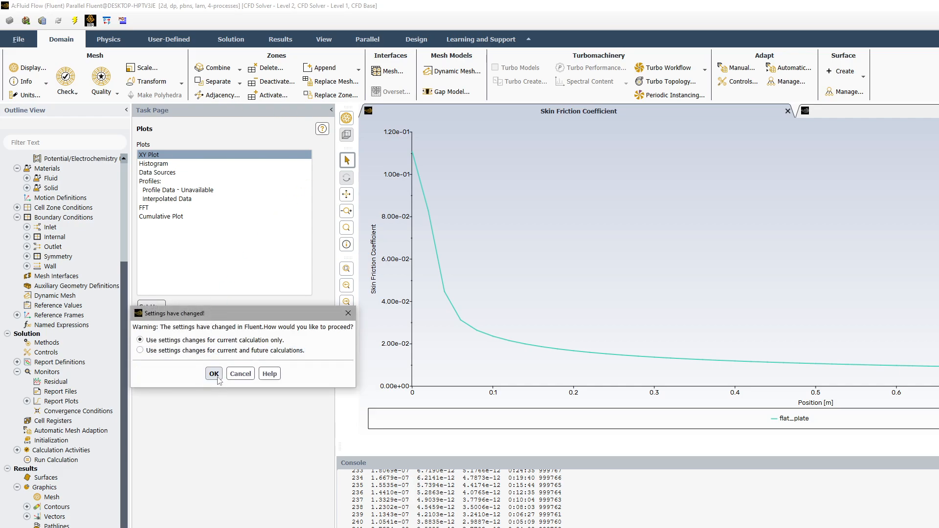
pyautogui.click(214, 375)
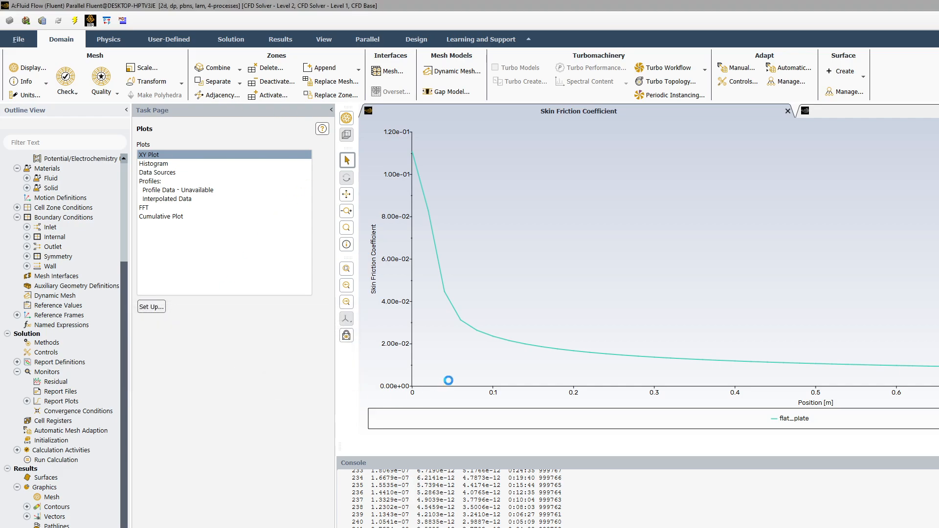
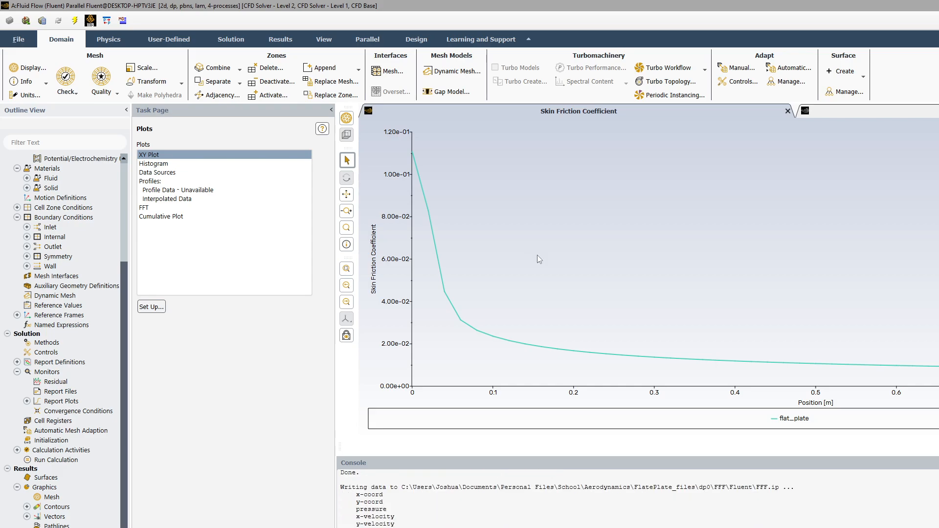
pyautogui.click(938, 6)
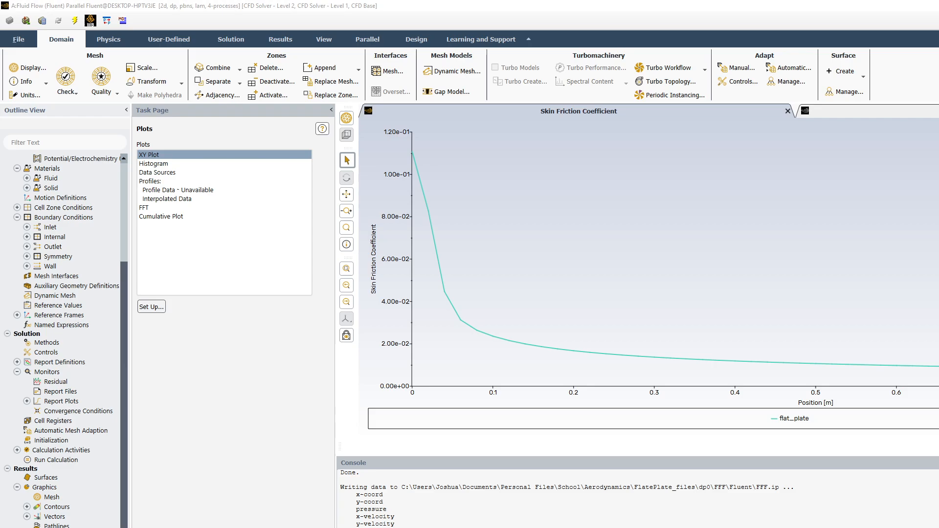
pyautogui.click(678, 360)
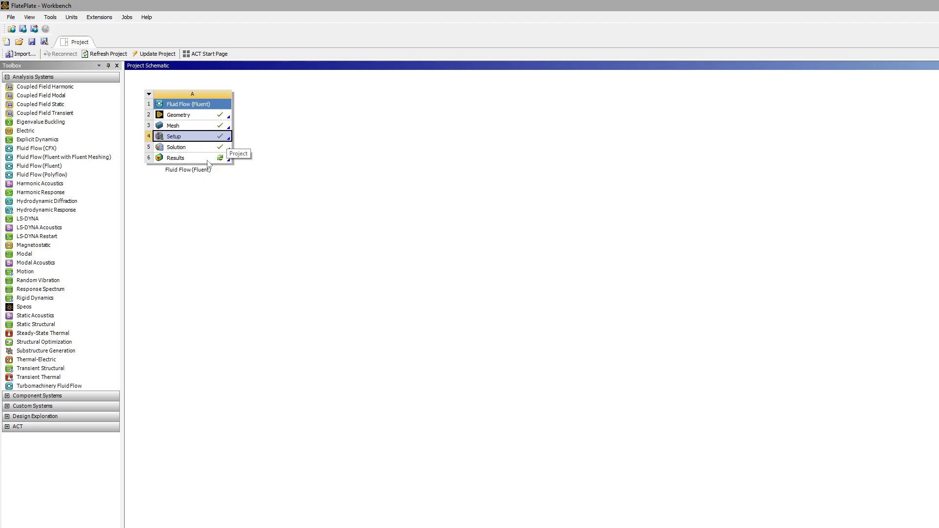
# Open the Results of the Fluid Flow (Fluent) system in CFD-Post and view the domain along the Z axis
pyautogui.click(178, 160)
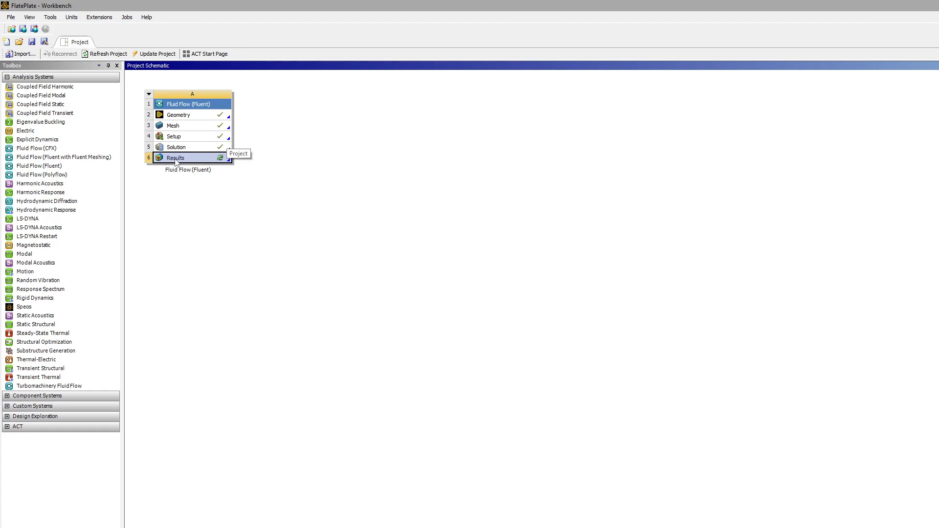
pyautogui.doubleClick(178, 158)
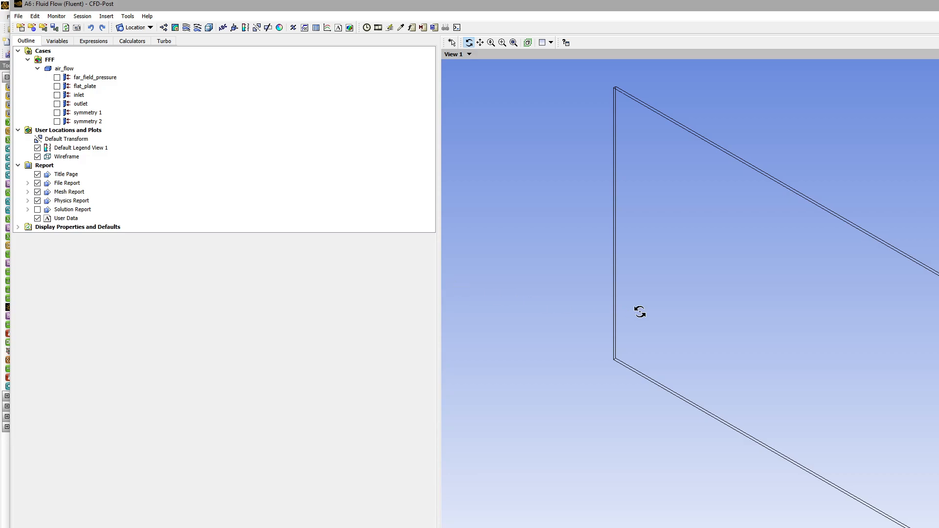
pyautogui.press('z')
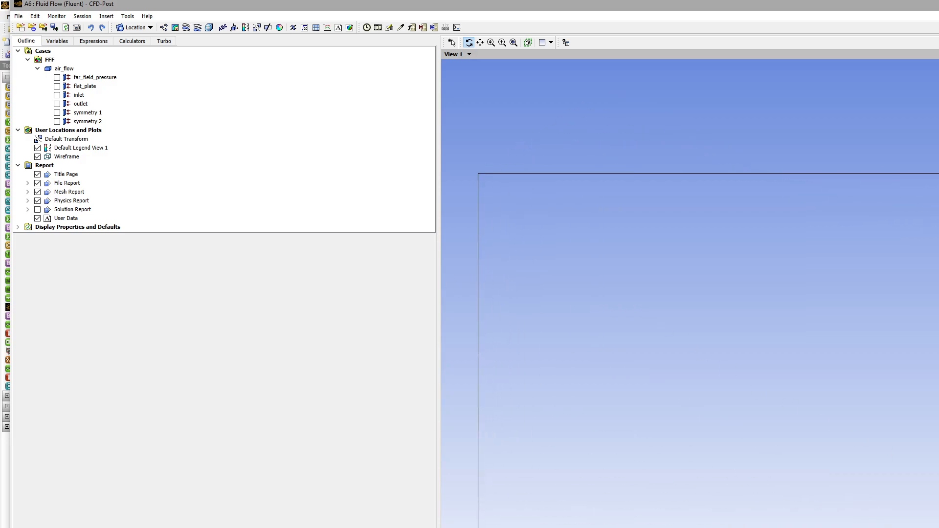
pyautogui.scroll(-1, 861, 480)
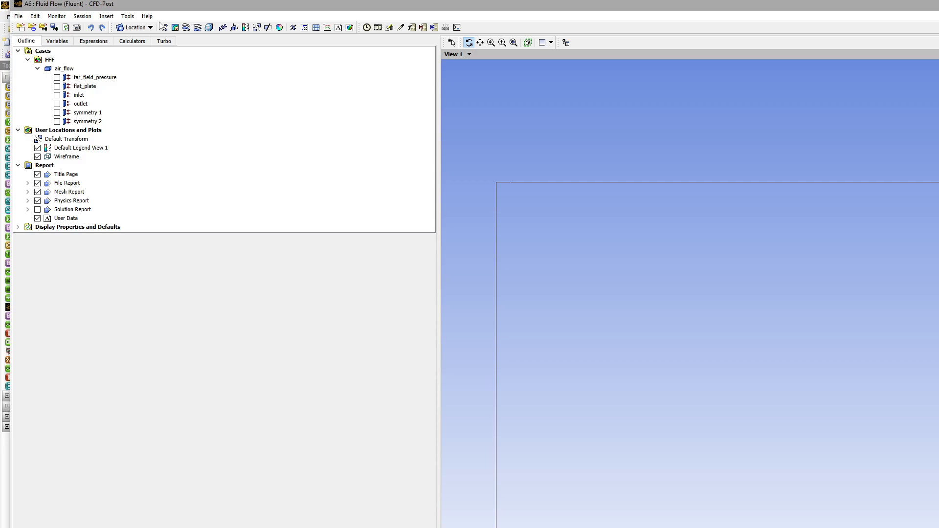
# Insert Contour 1 showing Pressure on far_field_pressure with the global range and 11 contours
pyautogui.click(175, 27)
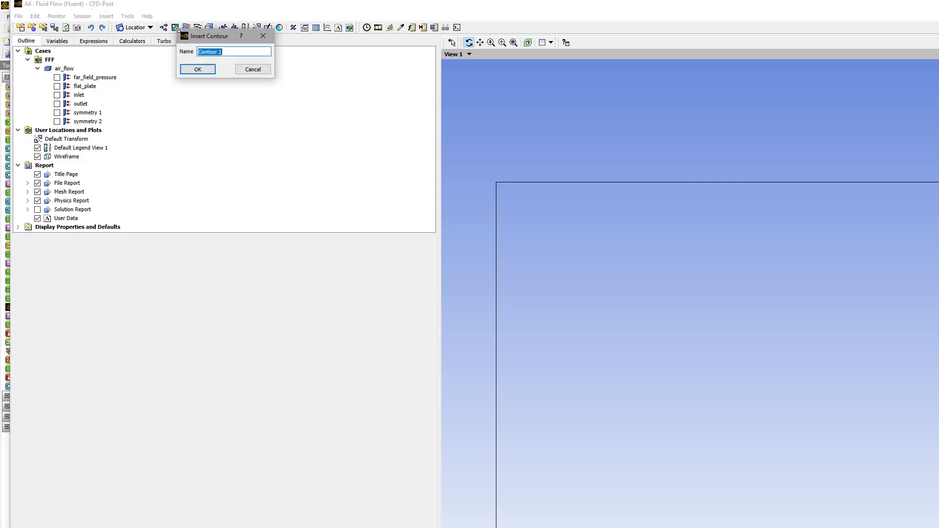
pyautogui.click(196, 69)
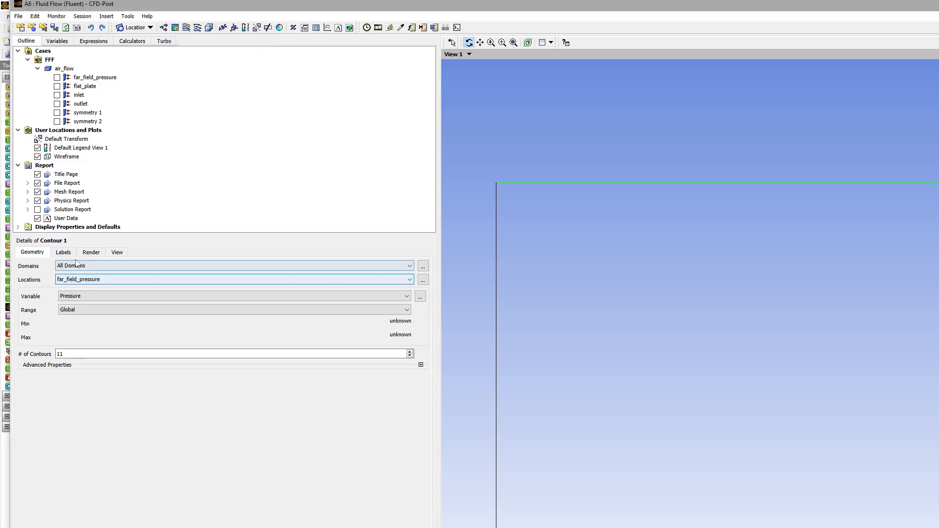
pyautogui.click(398, 296)
pyautogui.click(140, 321)
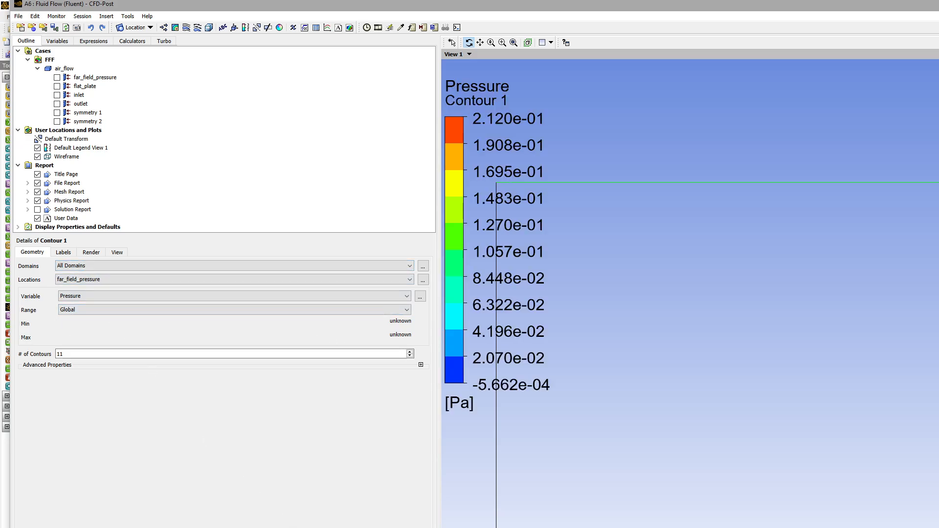
pyautogui.scroll(1, 749, 400)
pyautogui.scroll(-2, 748, 400)
pyautogui.scroll(-2, 749, 400)
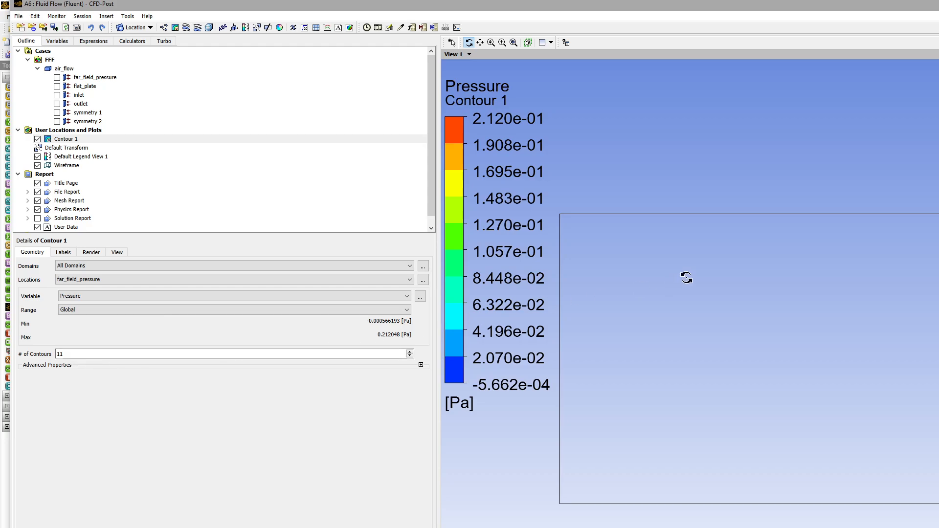
pyautogui.scroll(-1, 686, 278)
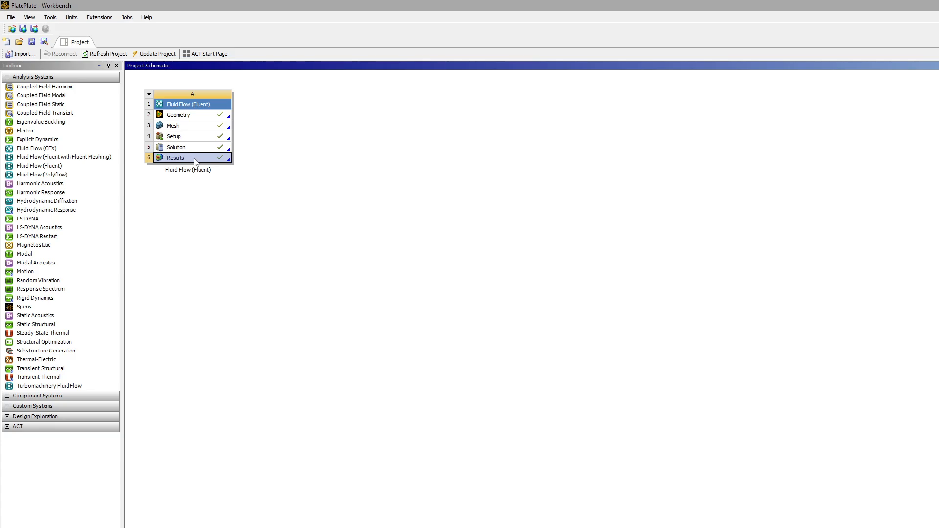
# Reopen the Results in CFD-Post and change the location of Contour 1 to symmetry 1
pyautogui.doubleClick(194, 160)
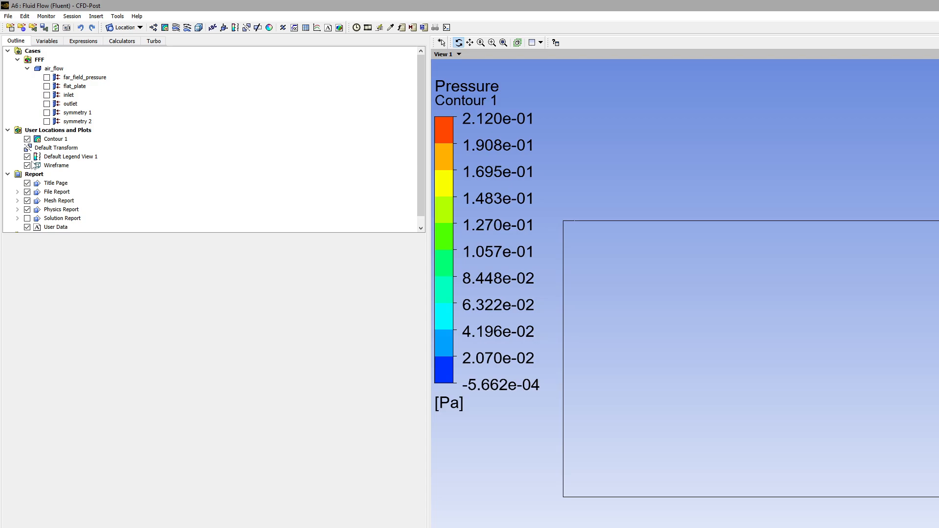
pyautogui.click(18, 59)
pyautogui.click(17, 60)
pyautogui.click(48, 140)
pyautogui.rightClick(49, 140)
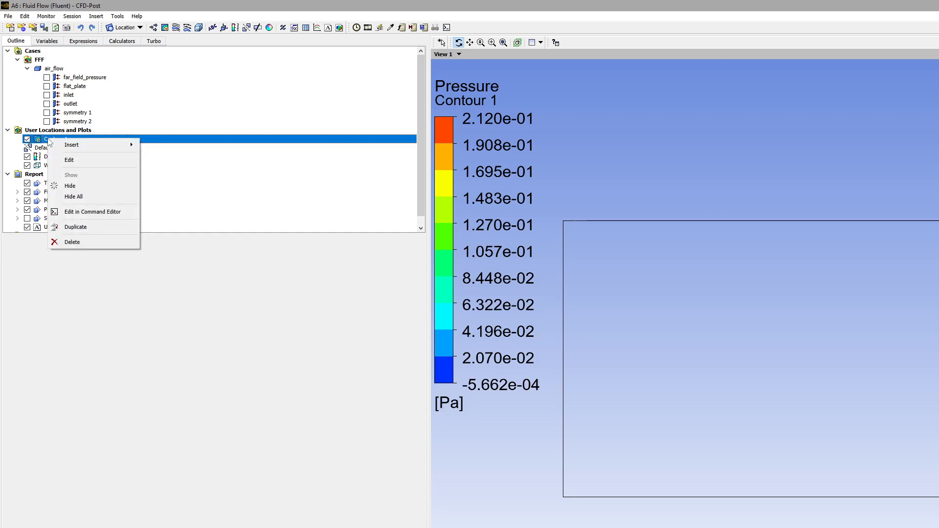
pyautogui.doubleClick(48, 139)
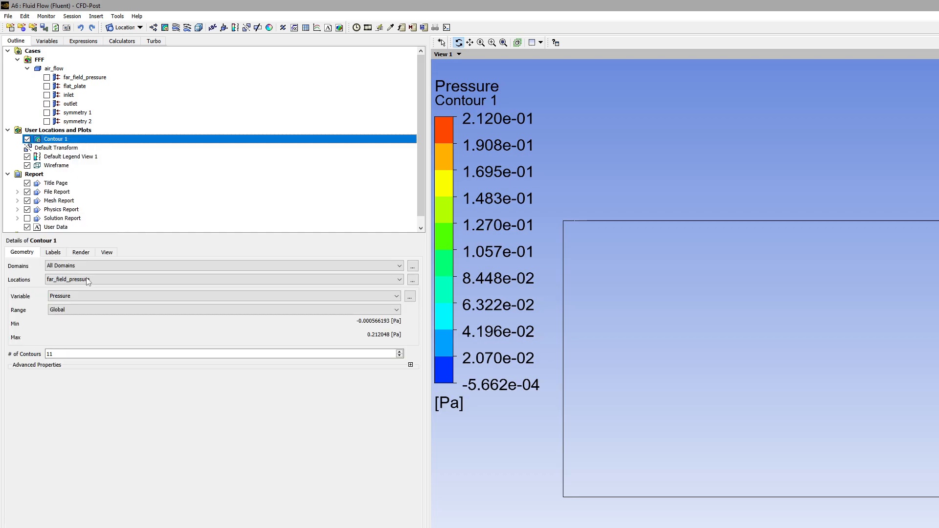
pyautogui.click(106, 280)
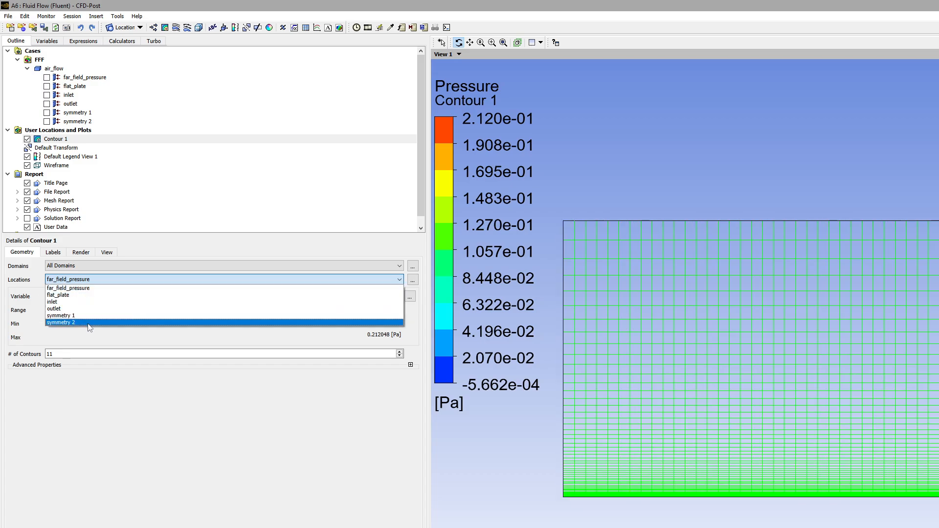
pyautogui.click(83, 315)
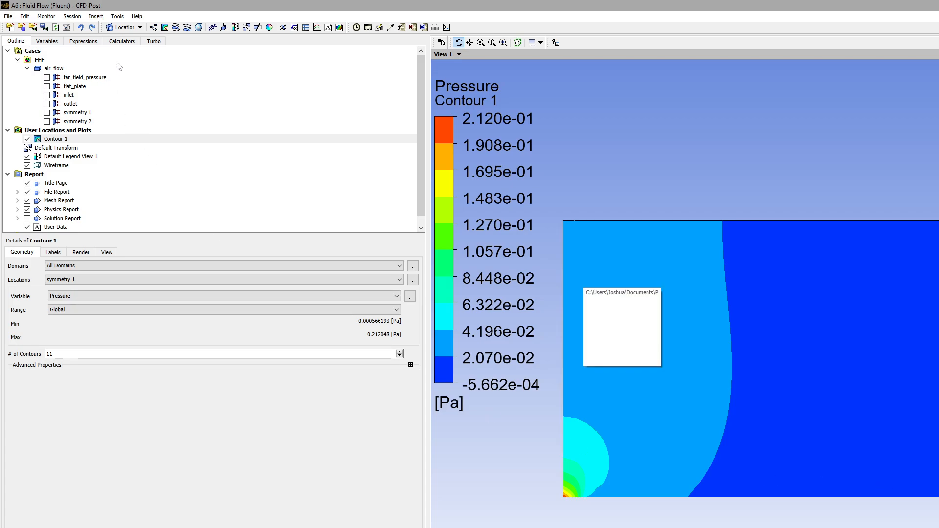
# Insert a line location named Thirtyfive
pyautogui.click(97, 16)
pyautogui.moveTo(104, 28)
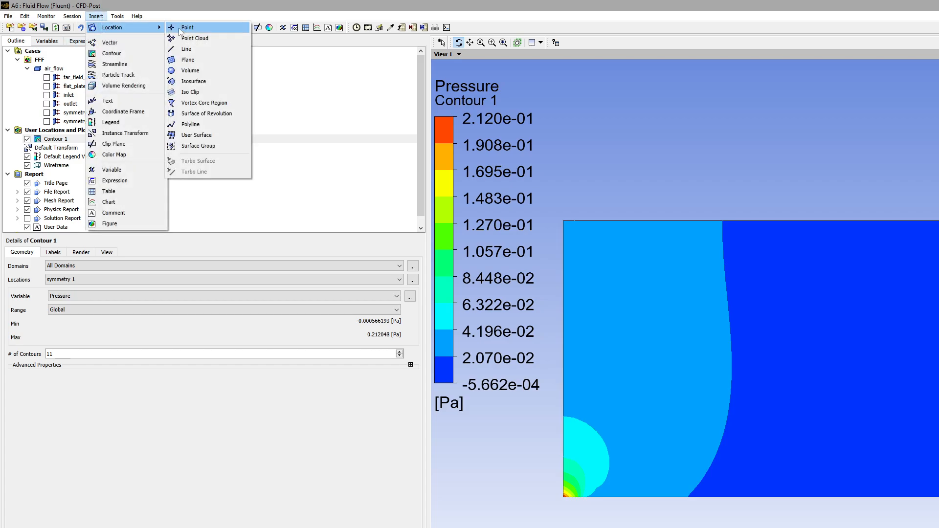
pyautogui.click(201, 50)
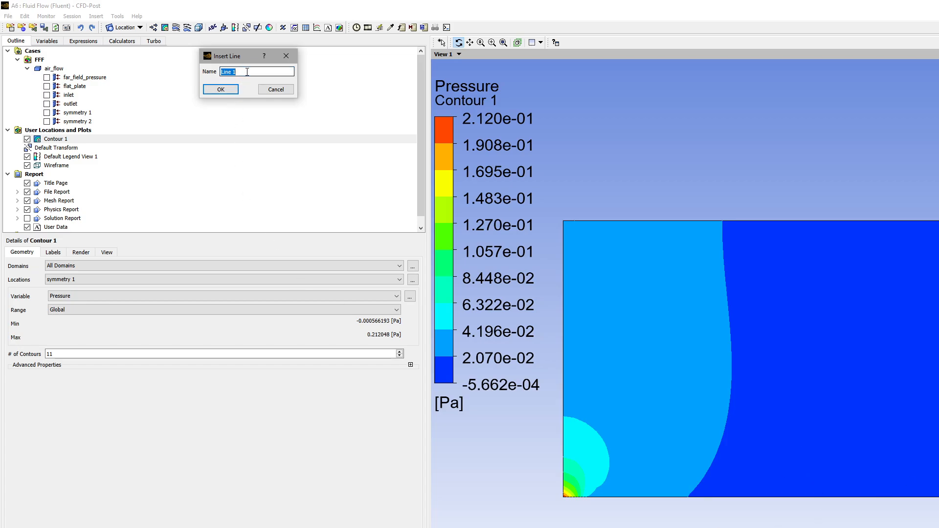
pyautogui.write('Thirtyfive')
pyautogui.press('Return')
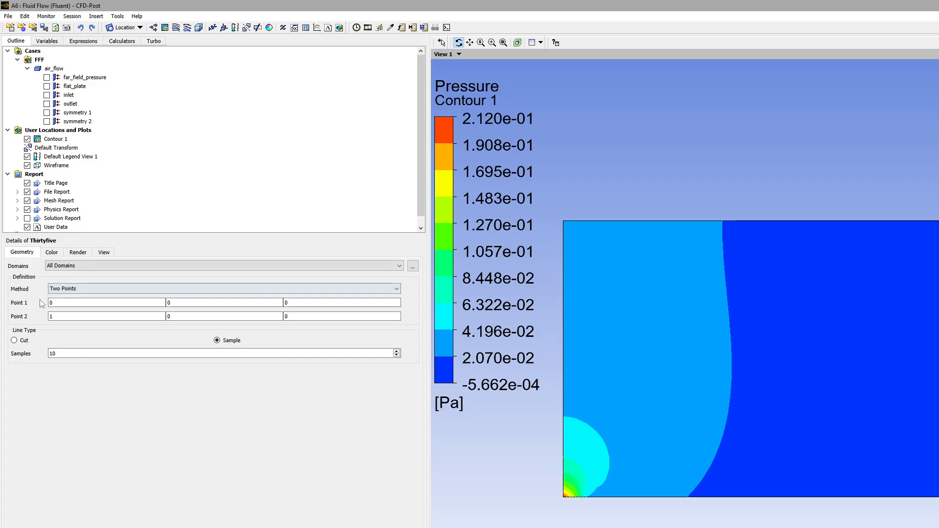
# Define the Thirtyfive line by two points, from (0.35, 0, 0) to (0.35, 0.5, 0), and apply it
pyautogui.click(69, 302)
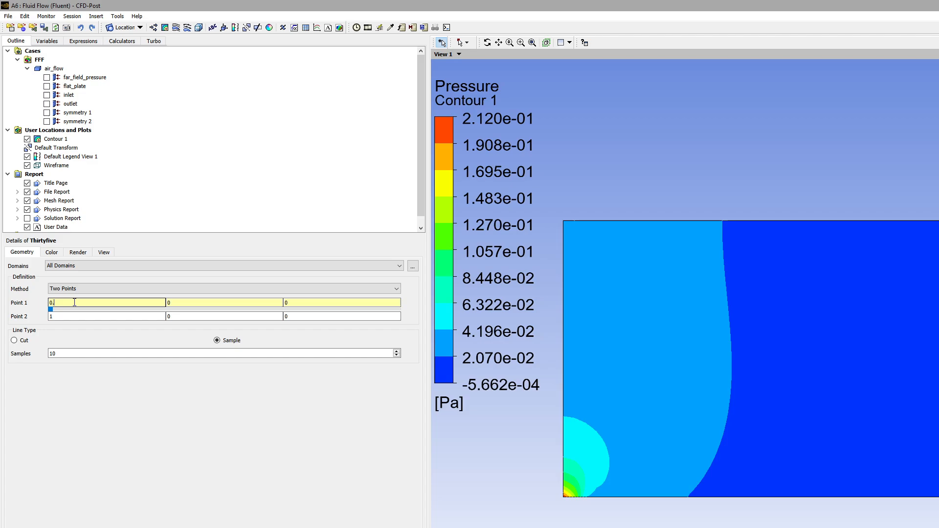
pyautogui.write('.35')
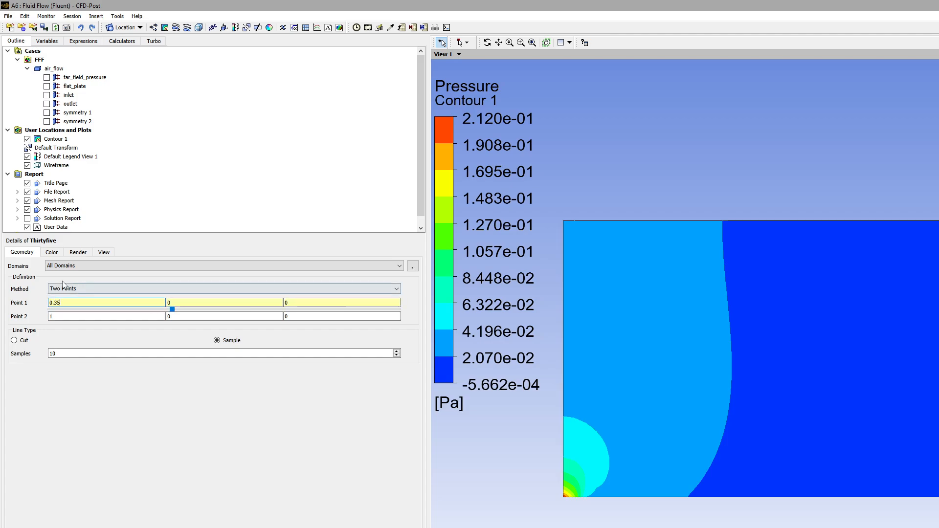
pyautogui.click(81, 316)
pyautogui.press('BackSpace')
pyautogui.write('0')
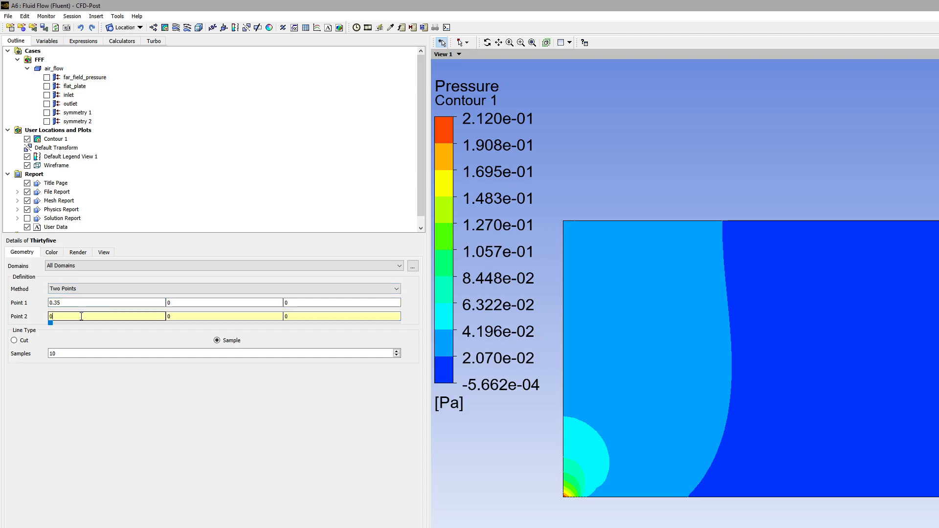
pyautogui.write('.35')
pyautogui.click(251, 316)
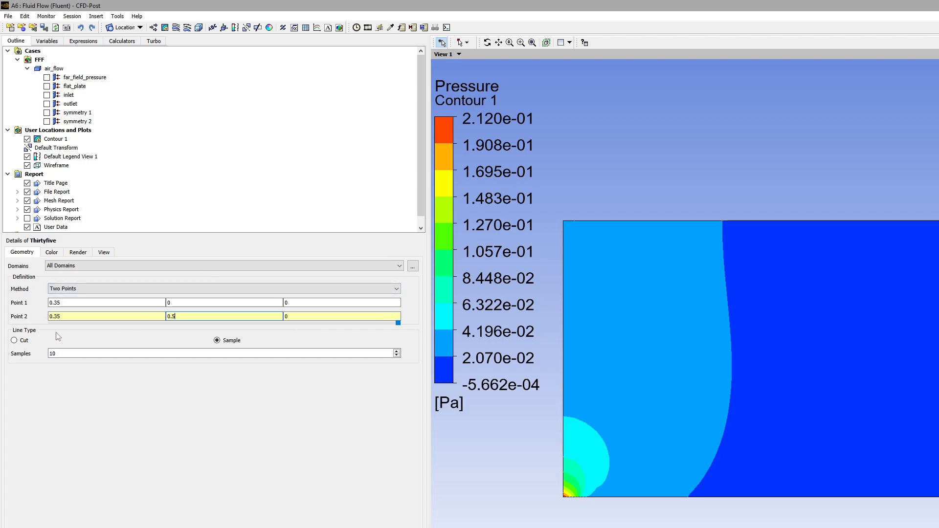
pyautogui.press('Return')
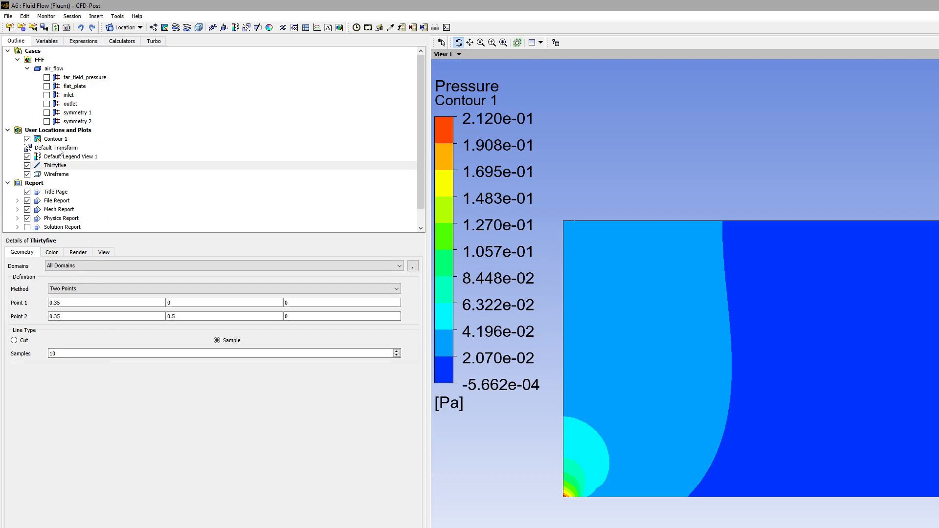
pyautogui.click(55, 167)
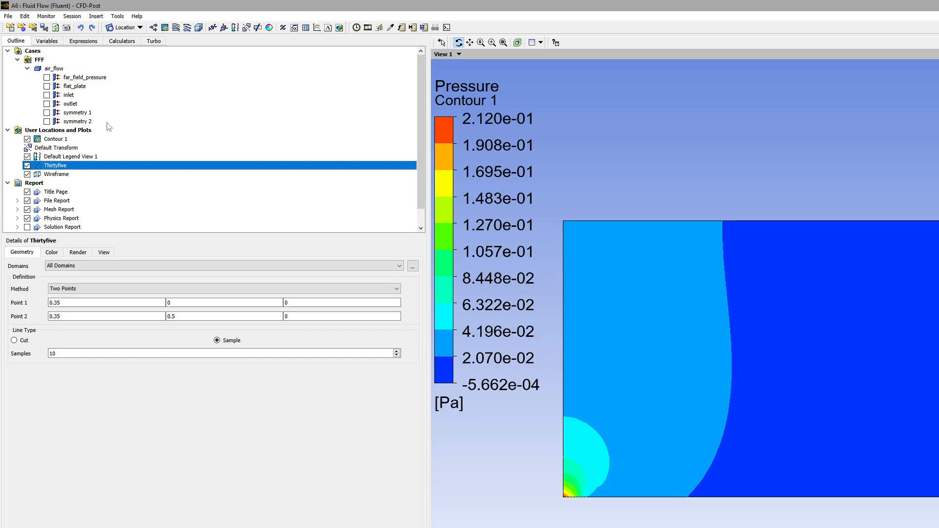
# Insert a line location named Seventyfive
pyautogui.click(96, 17)
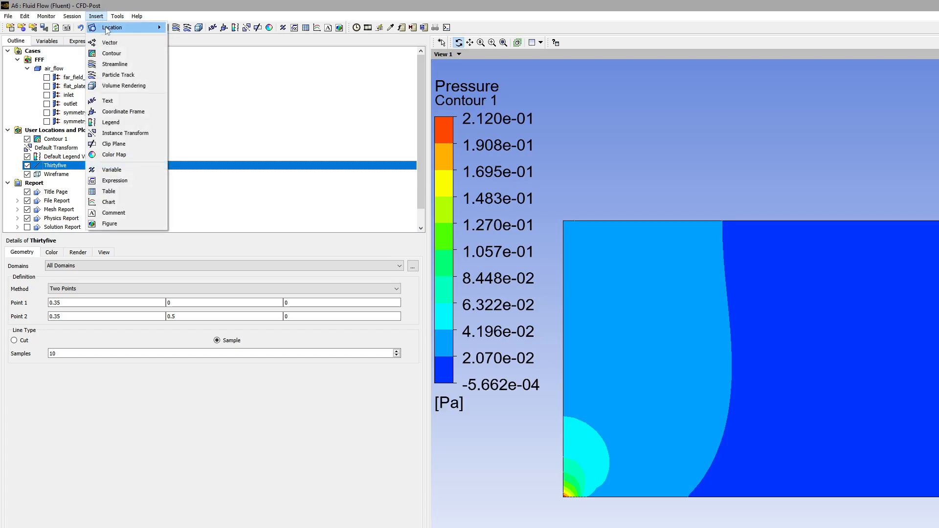
pyautogui.moveTo(126, 27)
pyautogui.click(191, 49)
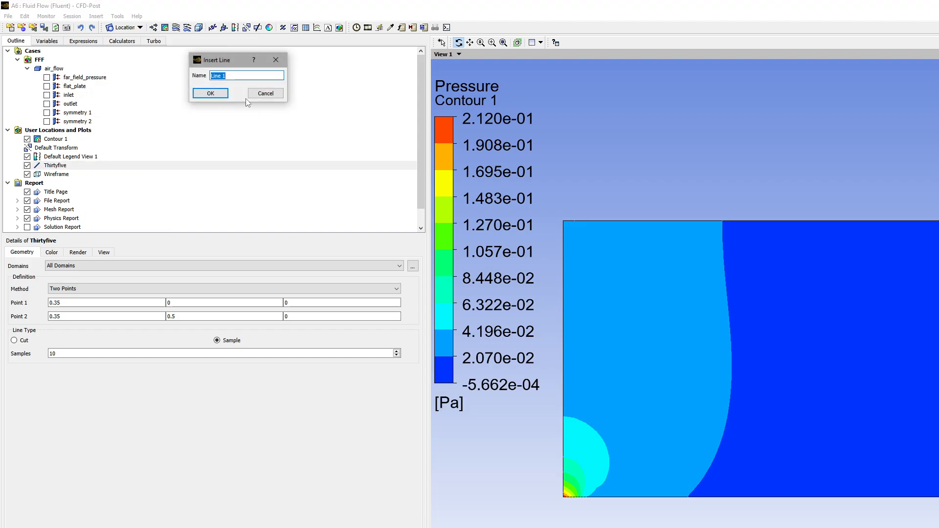
pyautogui.write('ZS')
pyautogui.write('venty')
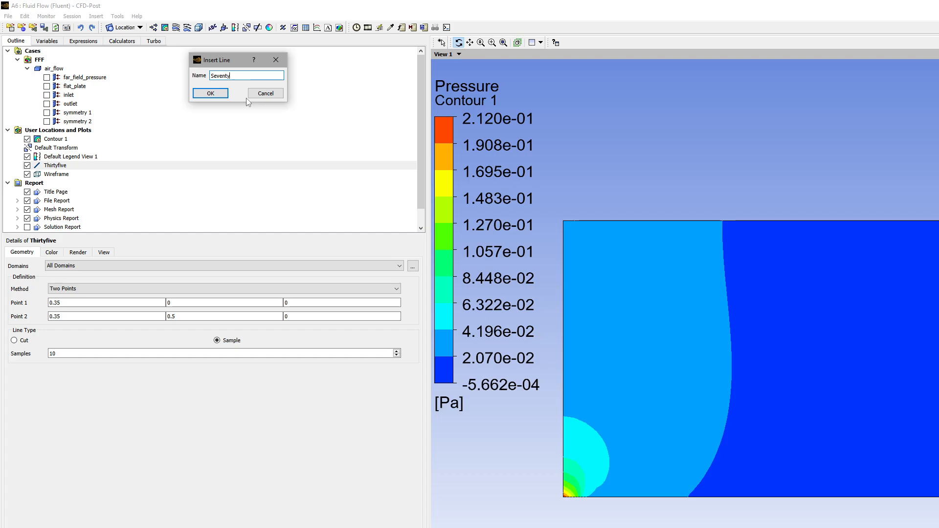
pyautogui.write('five')
pyautogui.press('Return')
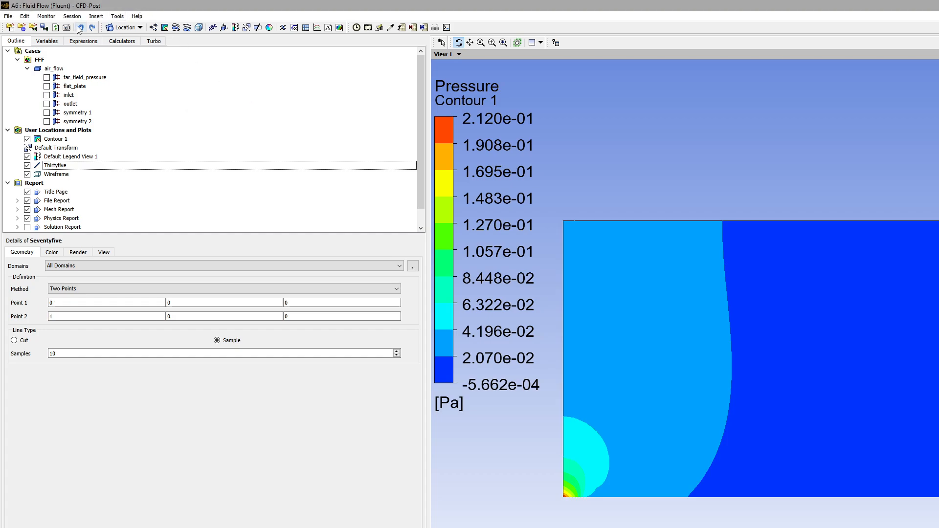
# Define the Seventyfive line by two points, from (0.75, 0, 0) to (0.75, 0.5, 0), and apply it
pyautogui.click(60, 302)
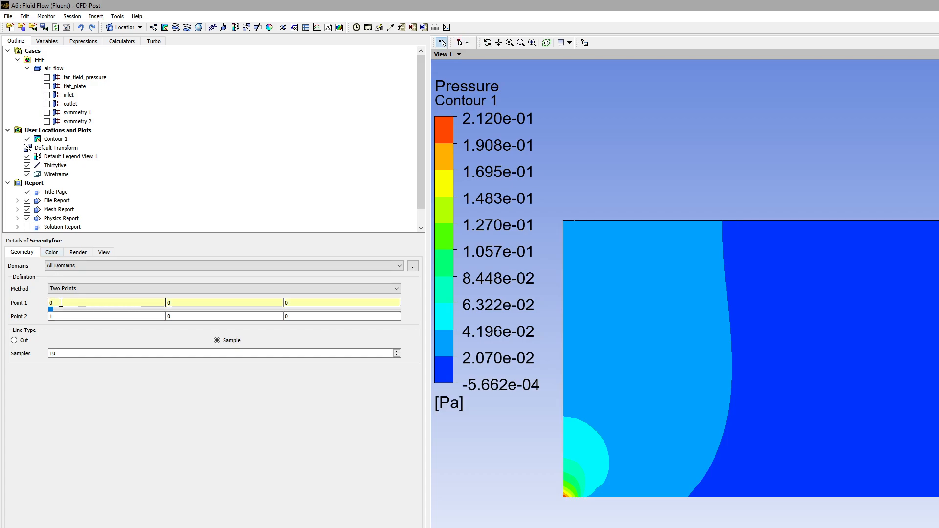
pyautogui.write('.75')
pyautogui.press('BackSpace')
pyautogui.write('4')
pyautogui.press('BackSpace')
pyautogui.write('5')
pyautogui.click(69, 316)
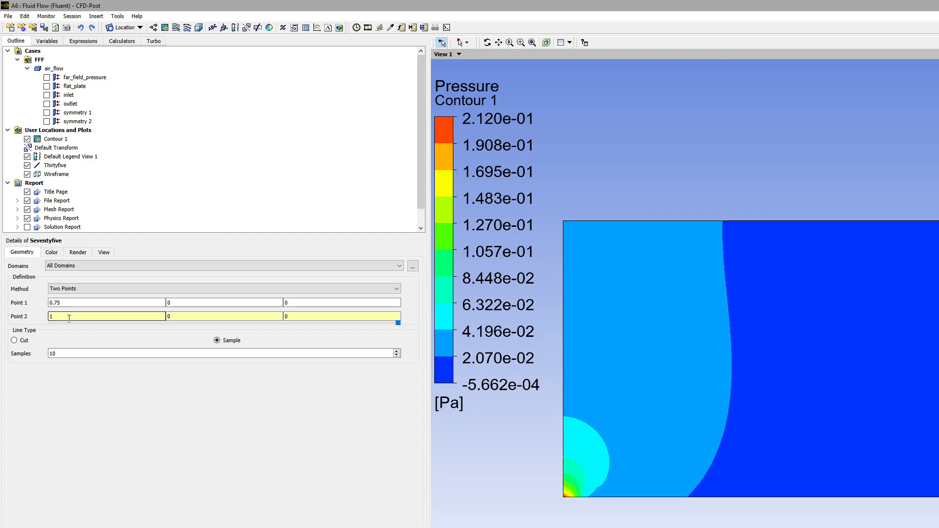
pyautogui.press('BackSpace')
pyautogui.write('.75')
pyautogui.press('Tab')
pyautogui.press('BackSpace')
pyautogui.write('.5')
pyautogui.press('Return')
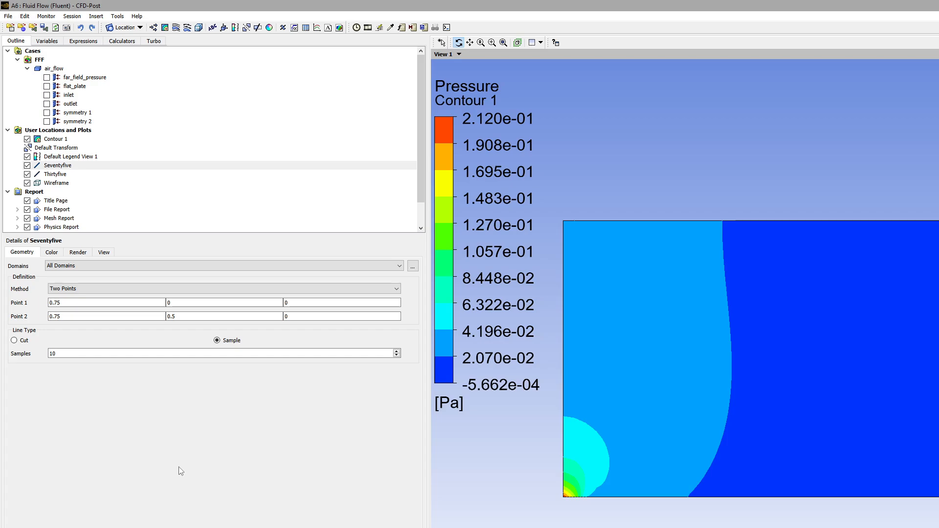
# Insert a chart named Thirtyfivechart
pyautogui.click(317, 28)
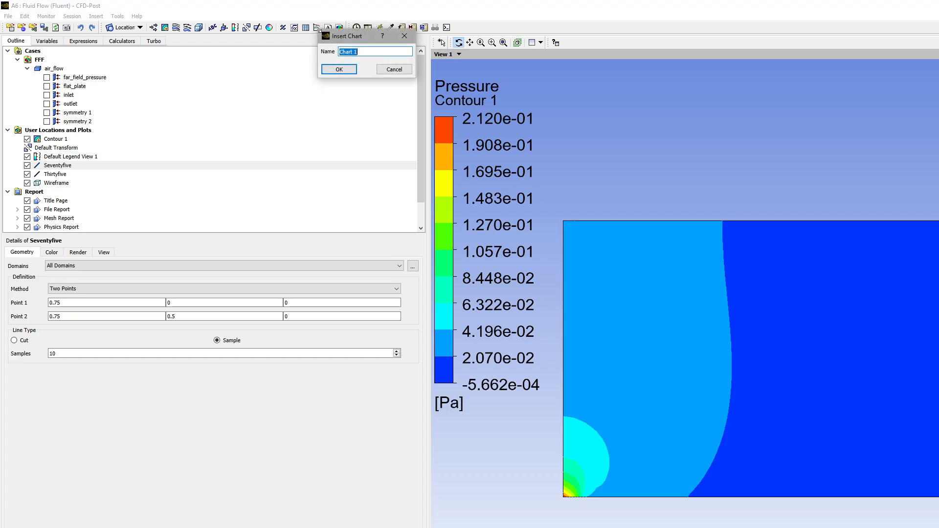
pyautogui.write('Thirtyfiv')
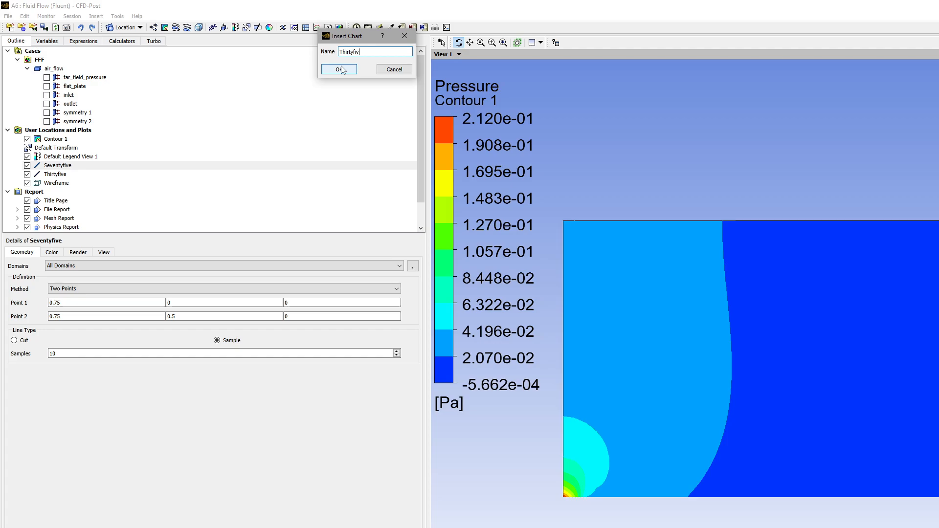
pyautogui.write('e')
pyautogui.click(342, 69)
pyautogui.click(396, 77)
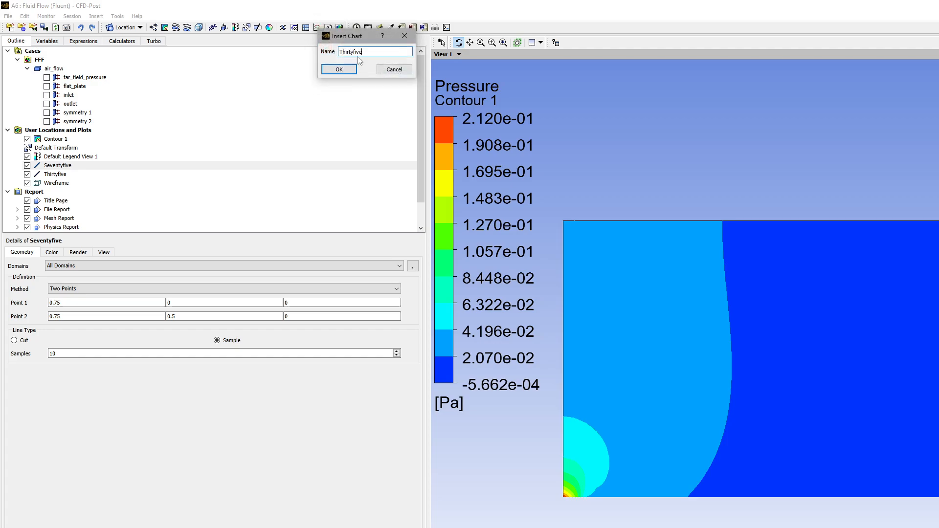
pyautogui.press('Return')
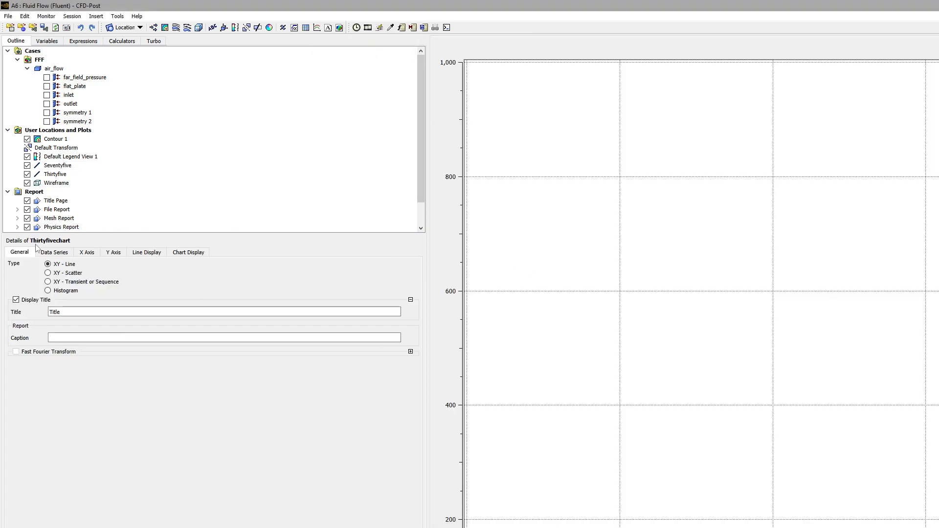
# Name the chart's data series "Velocity Profile at 35cm" and take its data from the Thirtyfive line
pyautogui.click(52, 254)
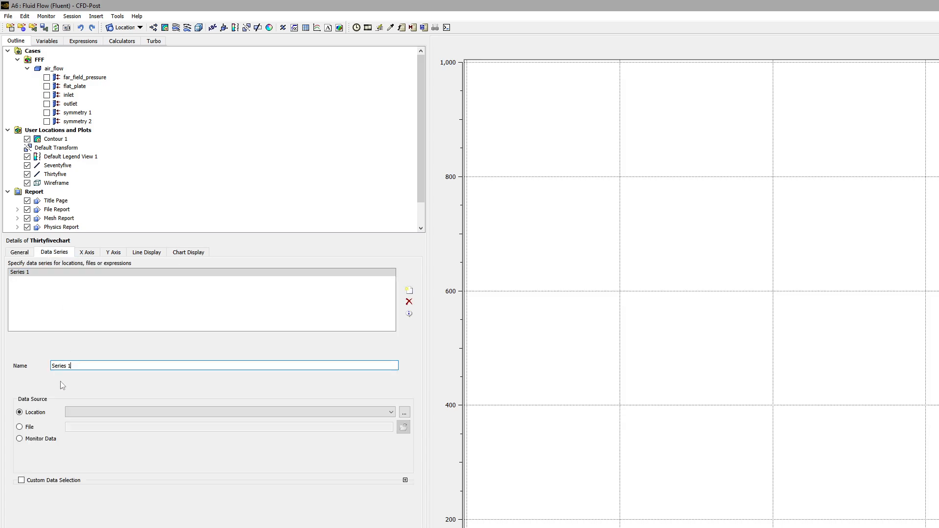
pyautogui.tripleClick(73, 366)
pyautogui.write('Velocity Profil')
pyautogui.click(391, 413)
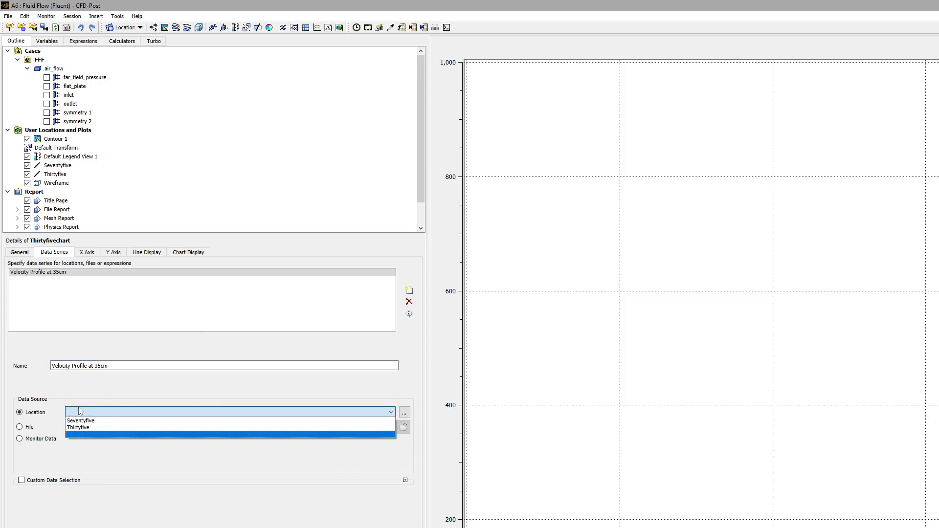
pyautogui.click(81, 429)
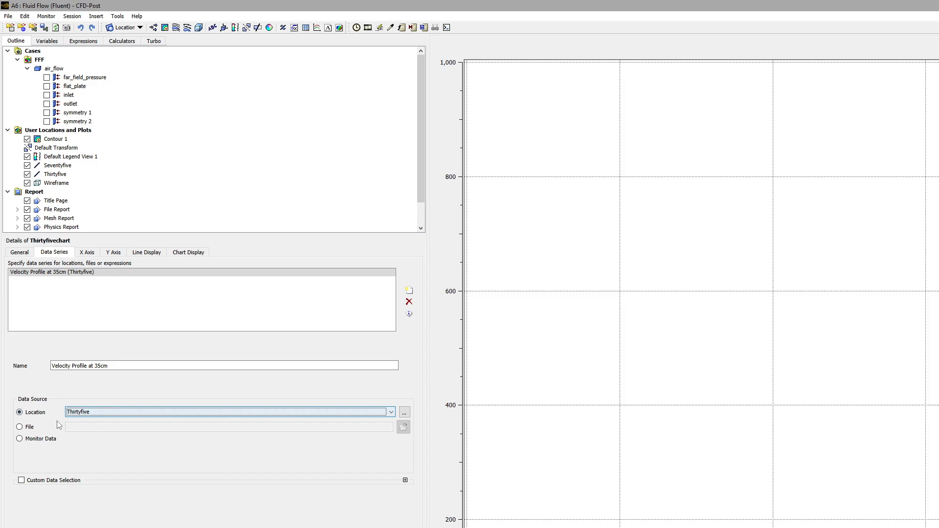
# Plot Velocity u on the X axis against Y on the Y axis in Thirtyfivechart and apply it
pyautogui.click(86, 253)
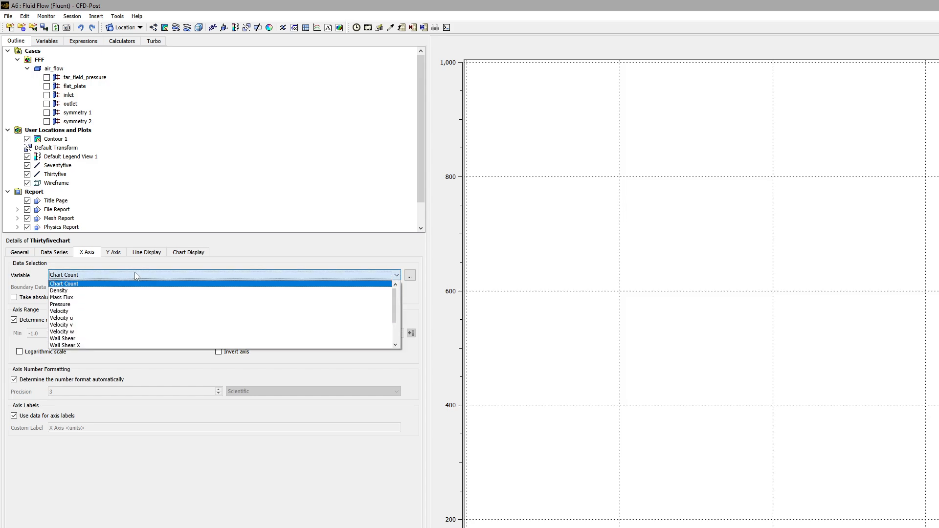
pyautogui.click(82, 318)
pyautogui.click(115, 254)
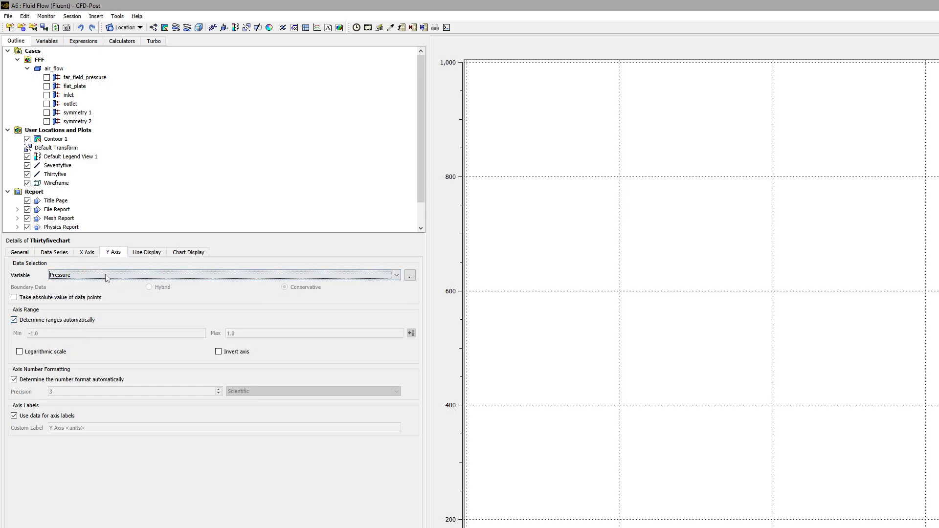
pyautogui.click(101, 278)
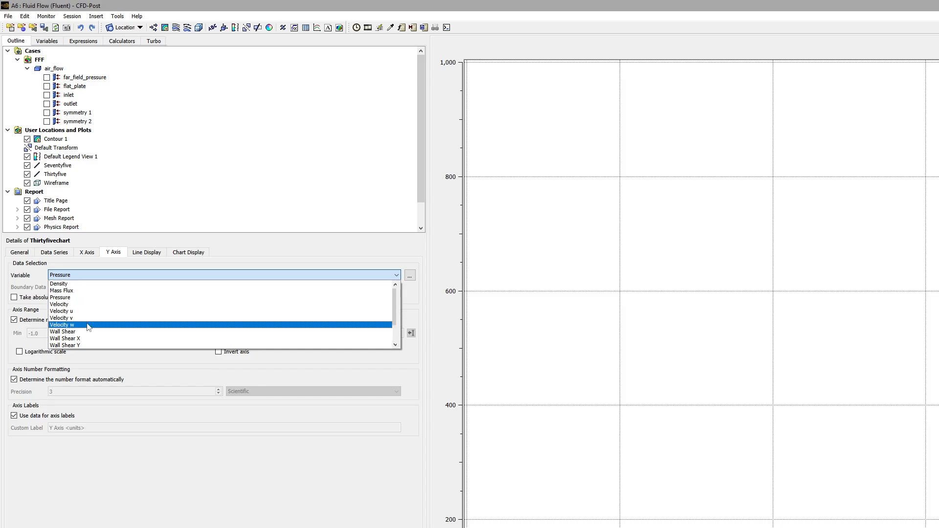
pyautogui.scroll(-2, 93, 297)
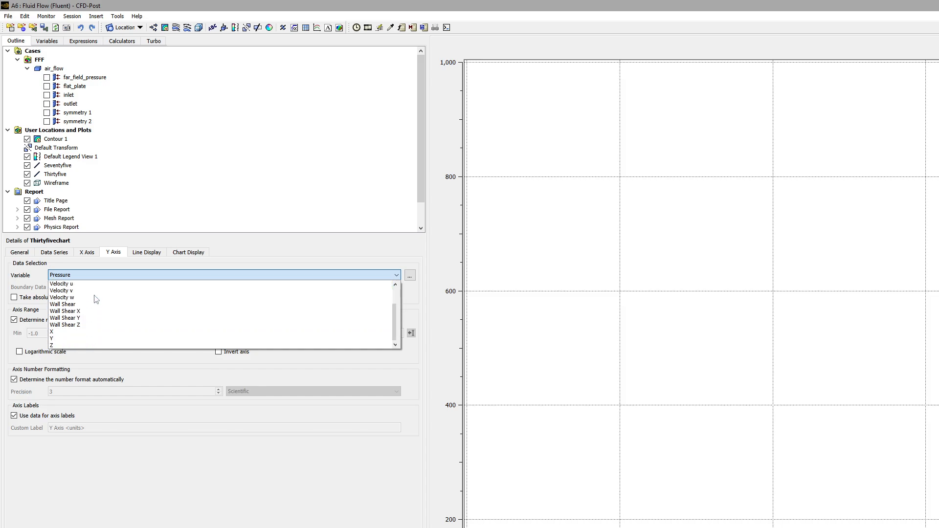
pyautogui.click(88, 338)
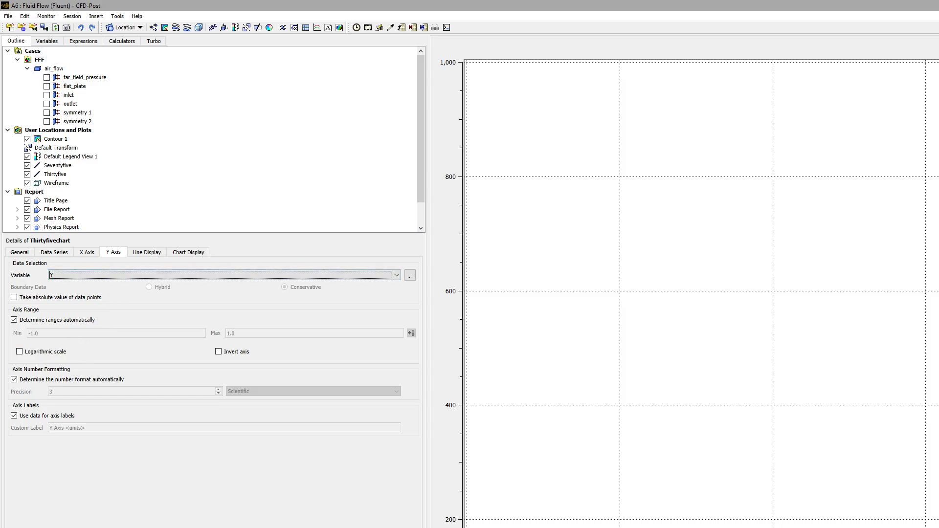
pyautogui.click(29, 527)
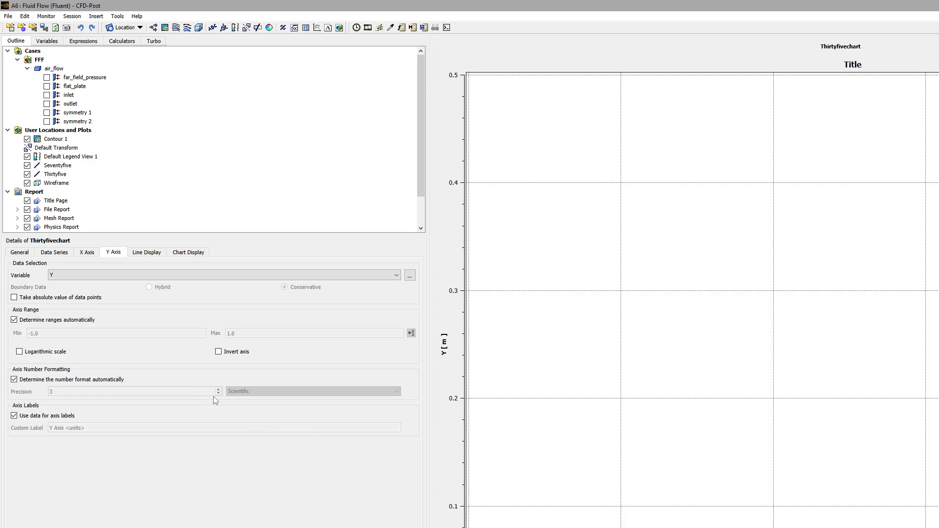
# Review the data series, general, X axis, line display and chart display settings of Thirtyfivechart
pyautogui.click(43, 254)
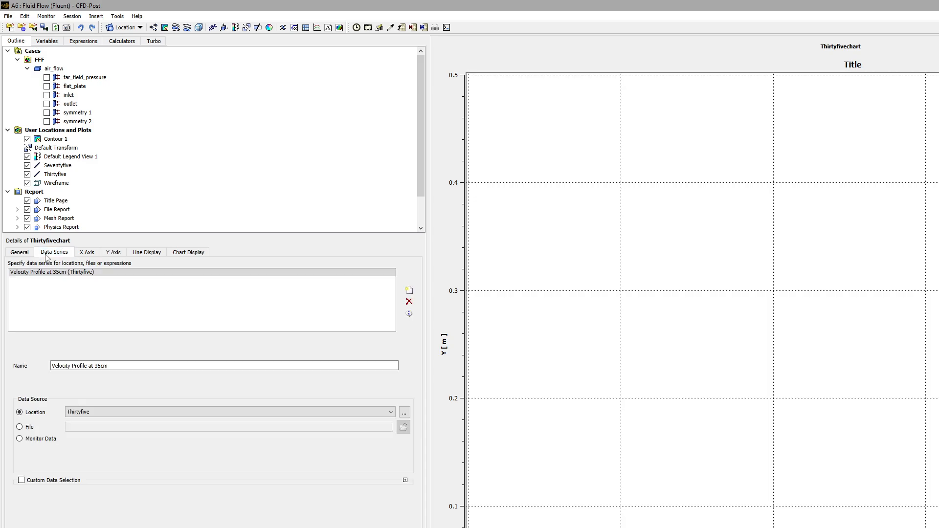
pyautogui.click(28, 253)
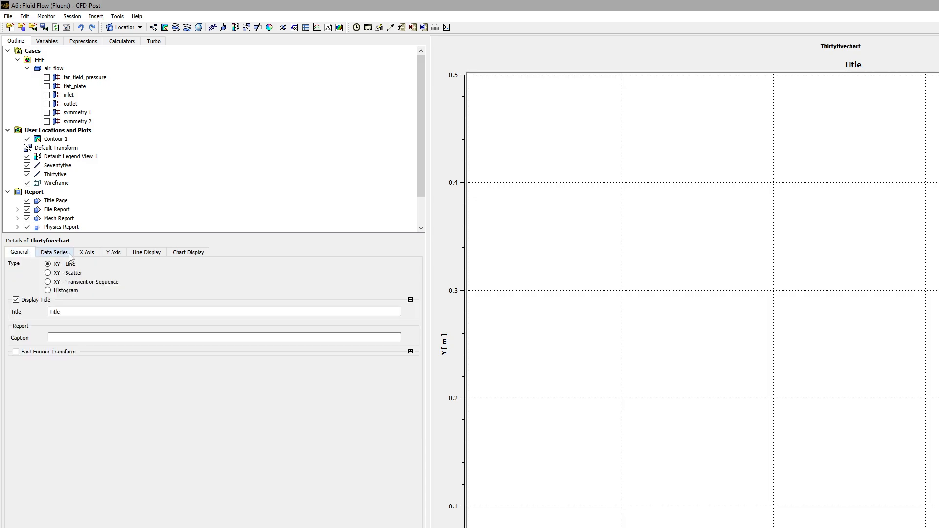
pyautogui.click(85, 254)
pyautogui.click(148, 254)
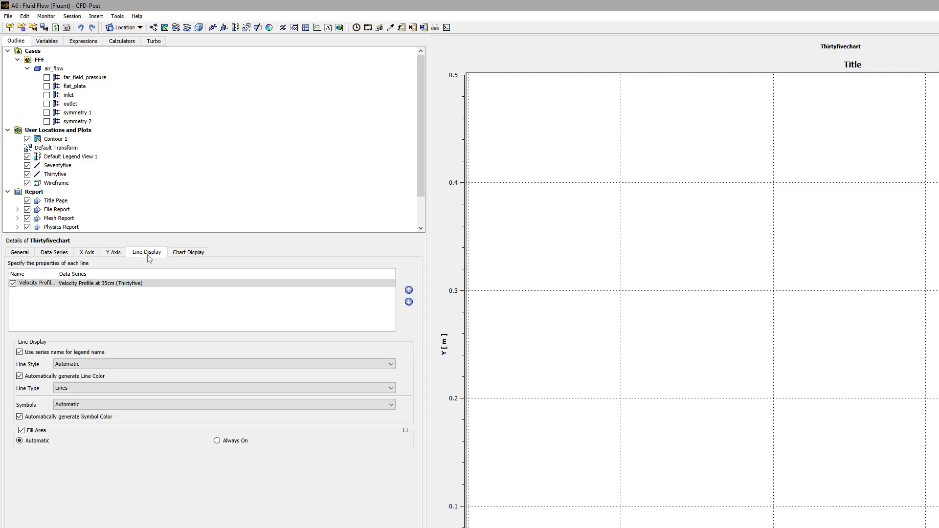
pyautogui.click(182, 254)
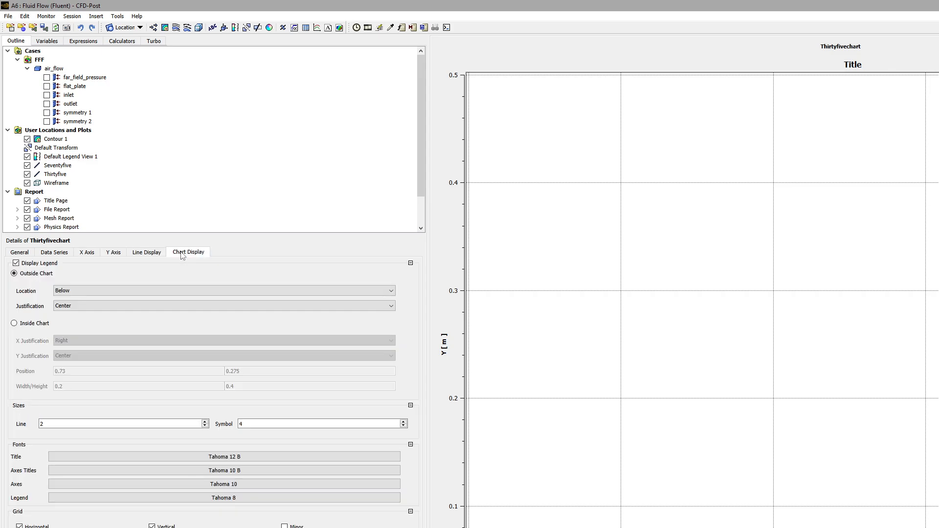
pyautogui.scroll(-2, 94, 173)
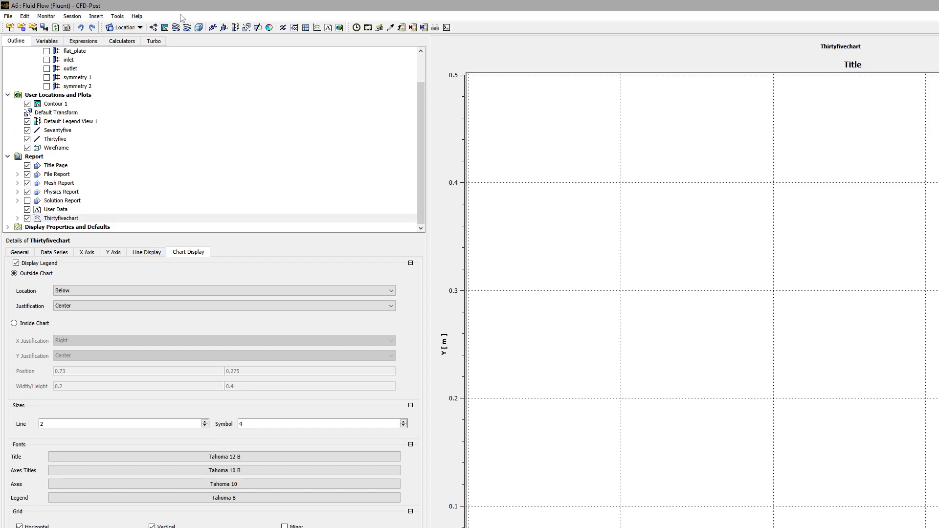
# Insert a second chart named Seventyfivechart
pyautogui.click(317, 27)
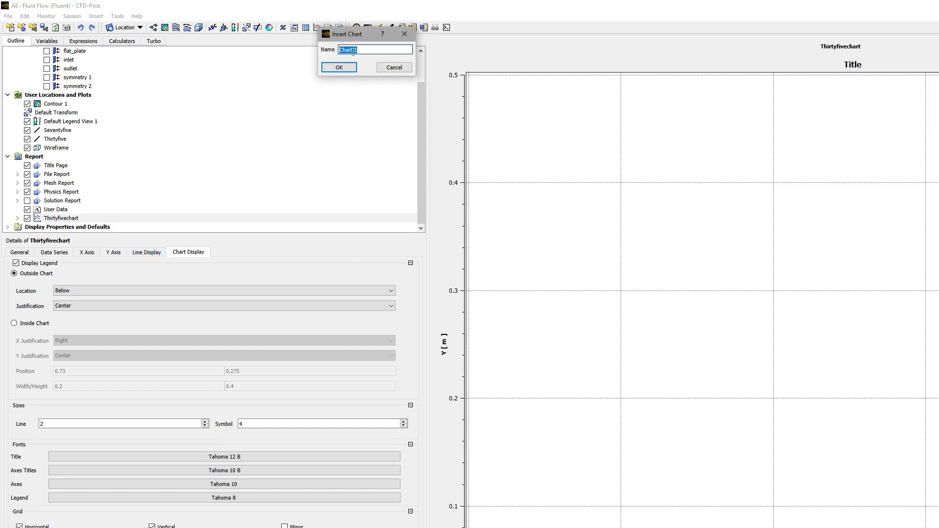
pyautogui.write('Seventyfive')
pyautogui.press('Return')
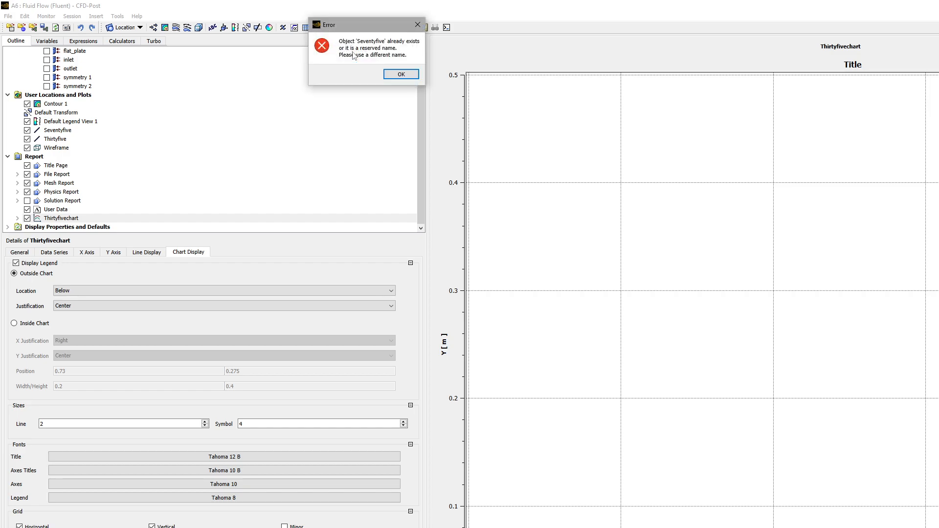
pyautogui.click(407, 74)
pyautogui.write('chart')
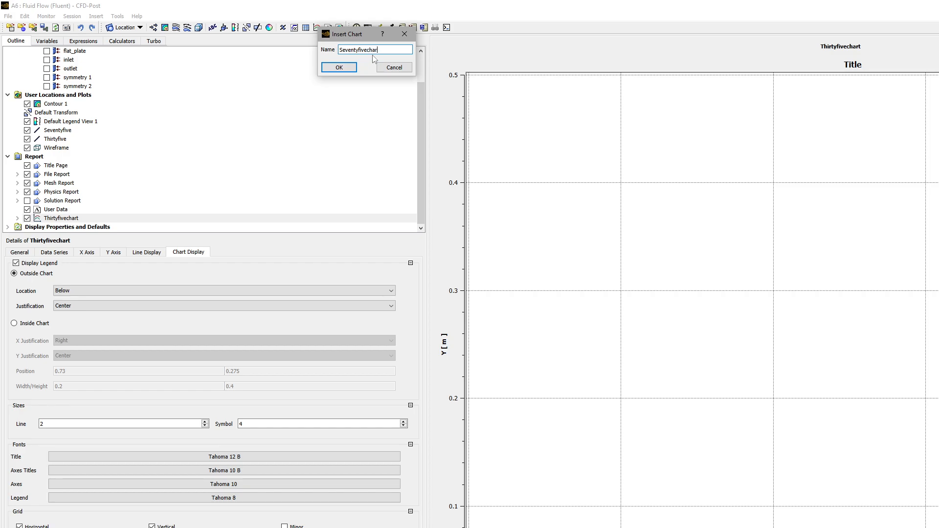
pyautogui.press('Return')
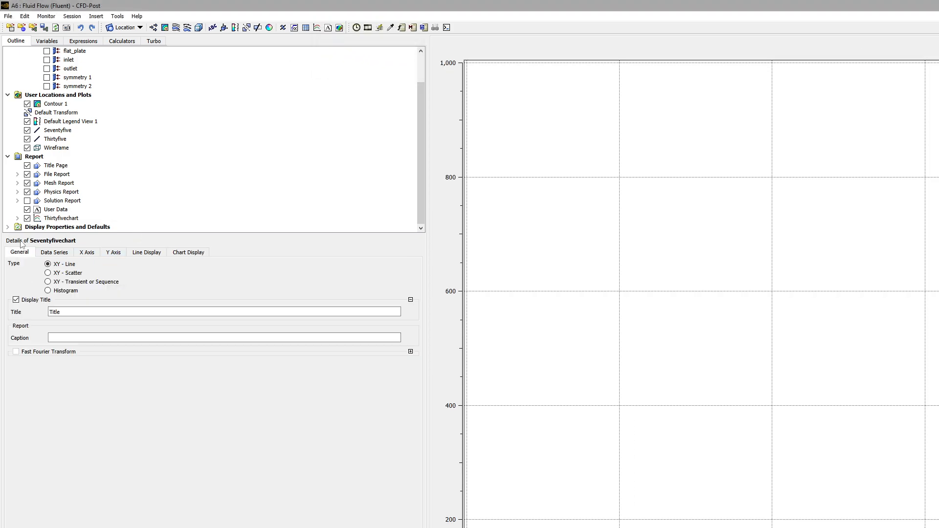
# Name the new chart's data series "Velocity Profile at 75cm" and take its data from the Seventyfive line
pyautogui.click(54, 252)
pyautogui.click(78, 366)
pyautogui.tripleClick(77, 366)
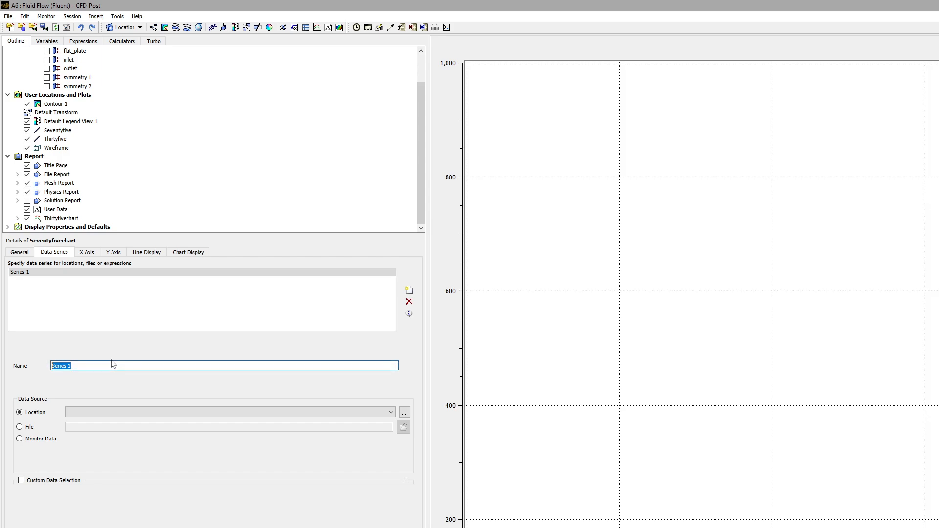
pyautogui.write('Velocity Profile at 75cm')
pyautogui.click(117, 411)
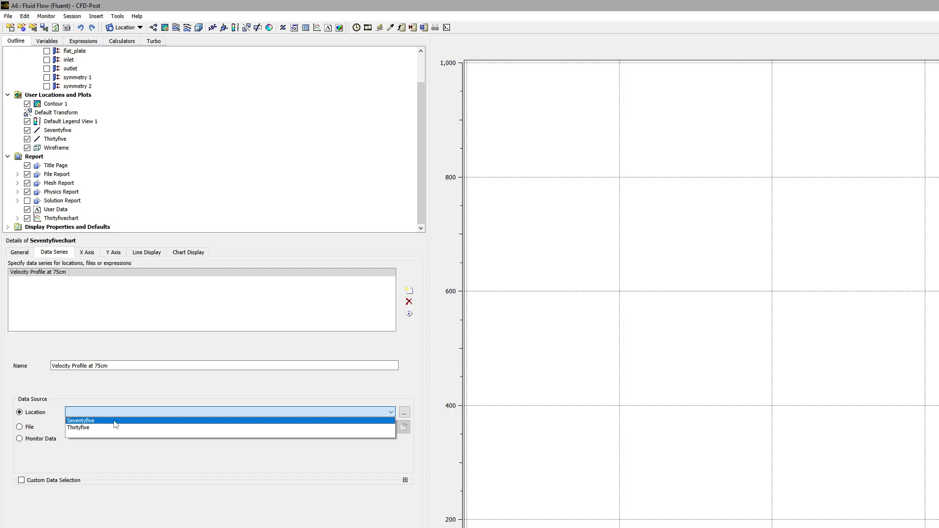
pyautogui.click(110, 421)
# Set Seventyfivechart to plot Velocity u on the X axis and Y on the Y axis, and apply it
pyautogui.click(87, 253)
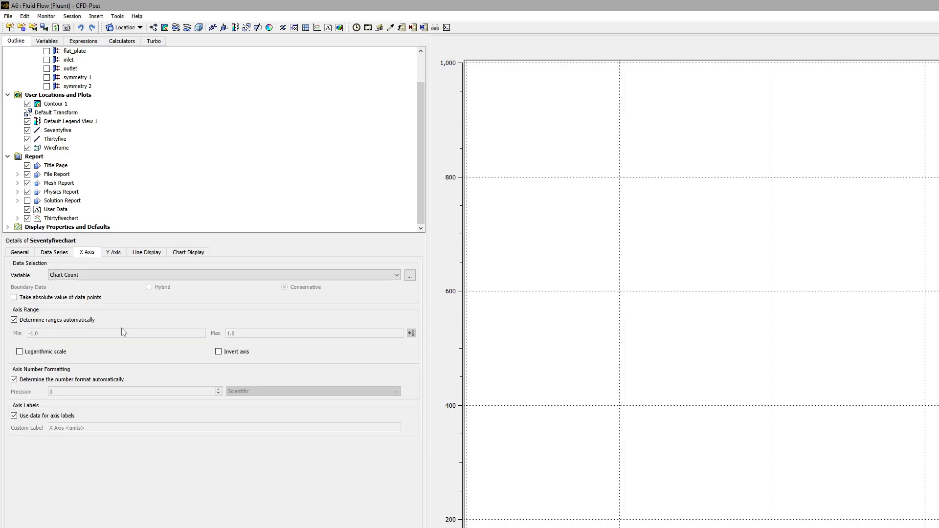
pyautogui.click(105, 275)
pyautogui.click(95, 318)
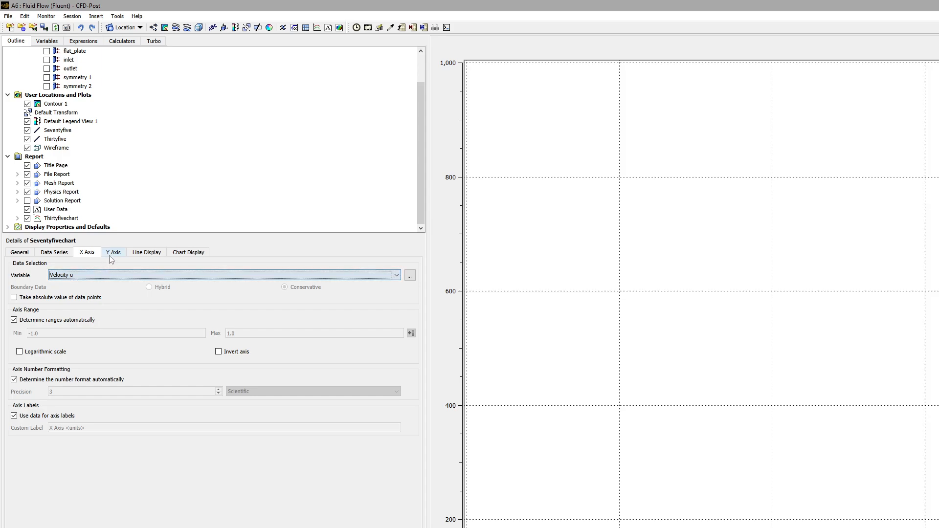
pyautogui.click(114, 253)
pyautogui.click(85, 275)
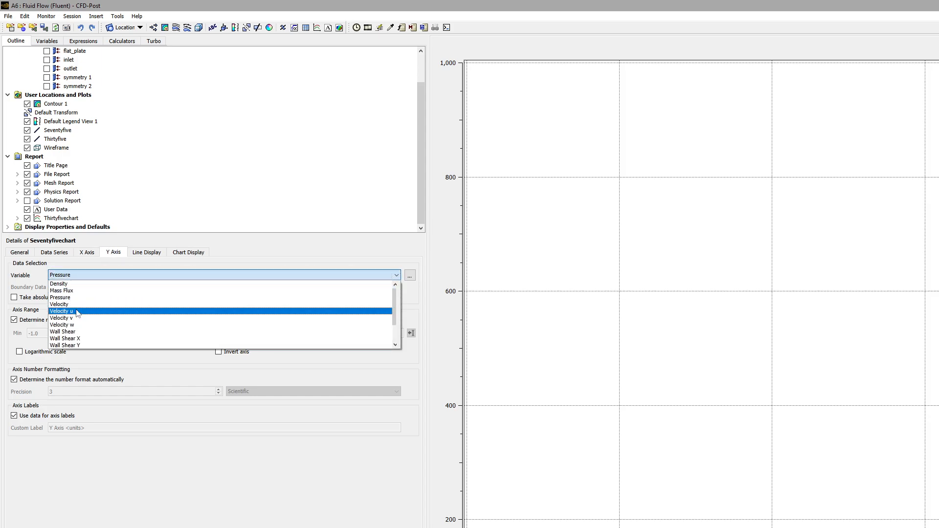
pyautogui.scroll(-2, 81, 338)
pyautogui.click(81, 339)
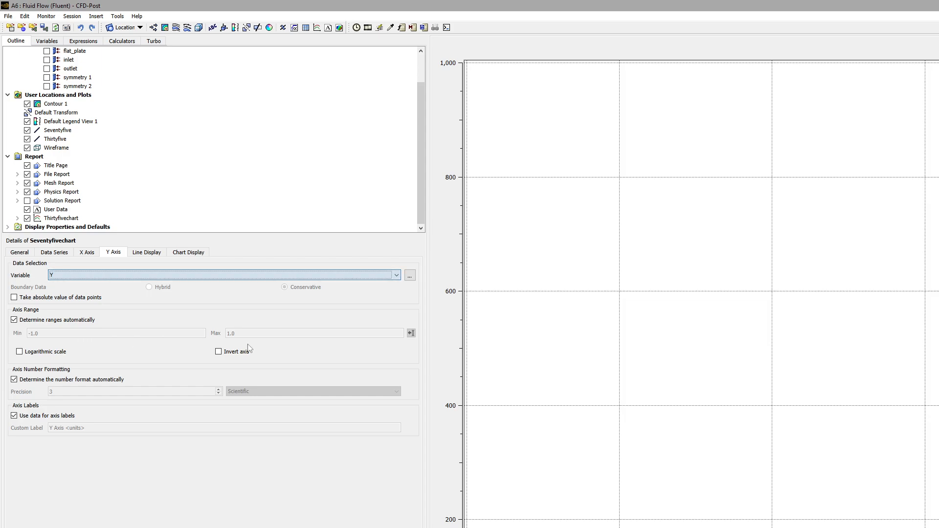
pyautogui.click(23, 527)
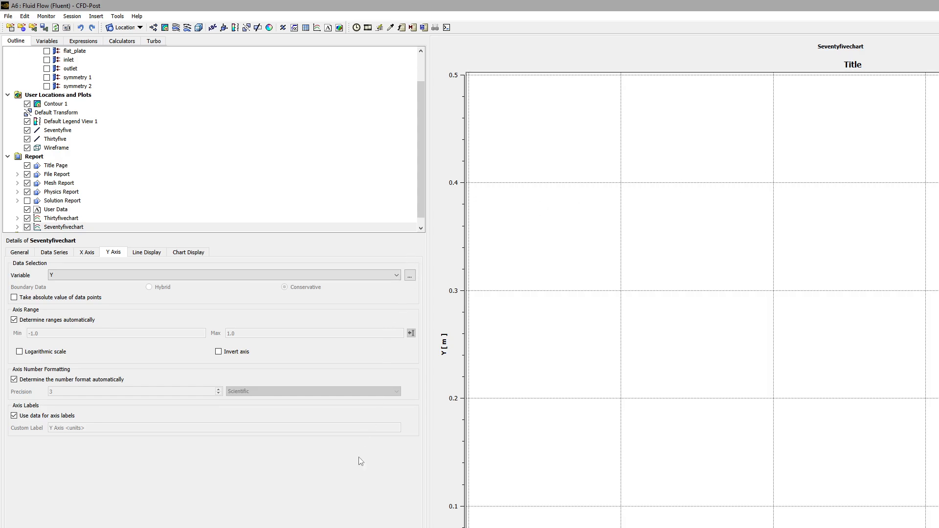
# Switch to the Fluent Project 1 assignment page in the browser and read part 1a on velocity and pressure contours
pyautogui.hotkey('alt', 'Tab')
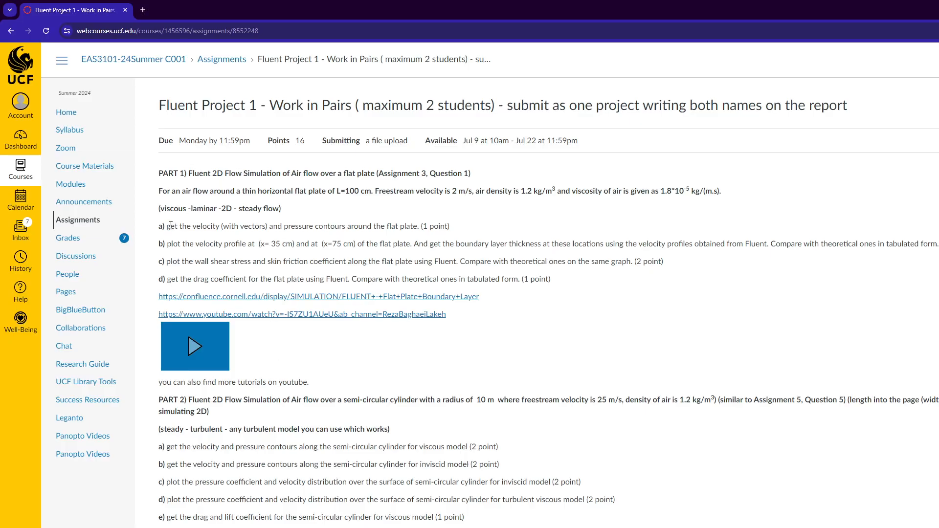
pyautogui.moveTo(171, 226); pyautogui.dragTo(404, 226)
pyautogui.click(491, 219)
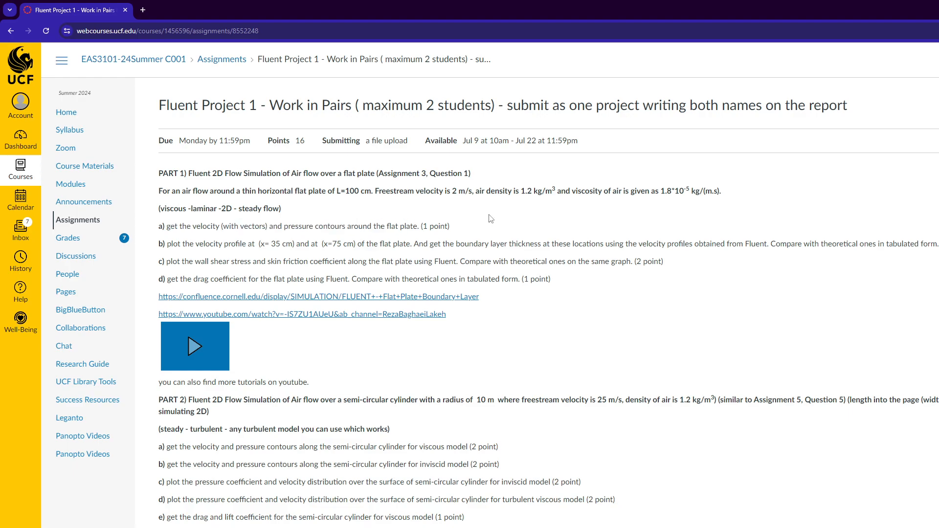